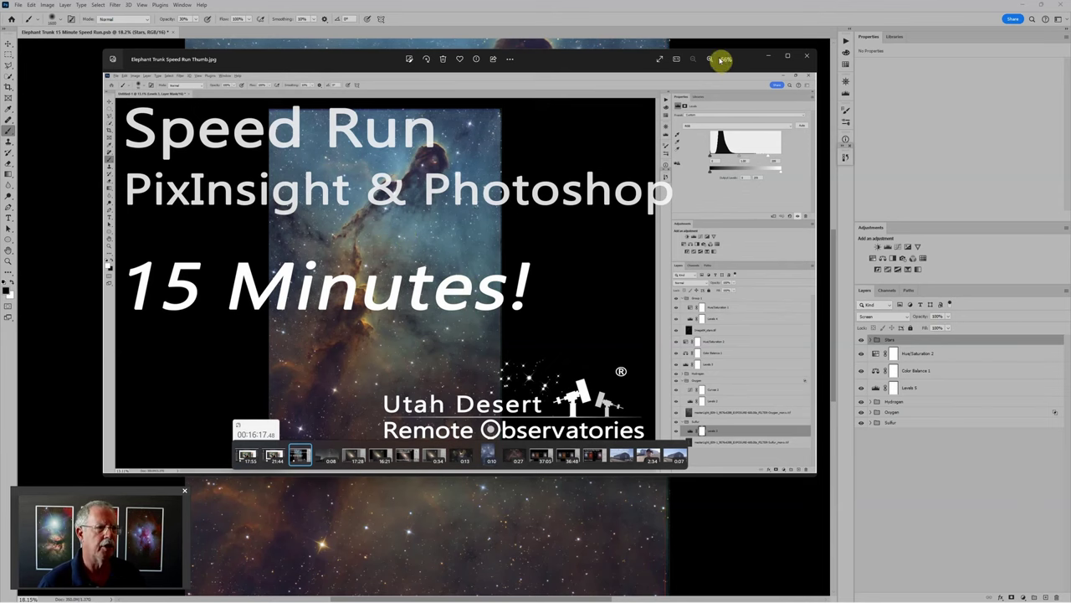
Close the Windows Photos viewer showing the speed-run thumbnail to return to Photoshop
click(806, 56)
scroll(513, 222, up, 2)
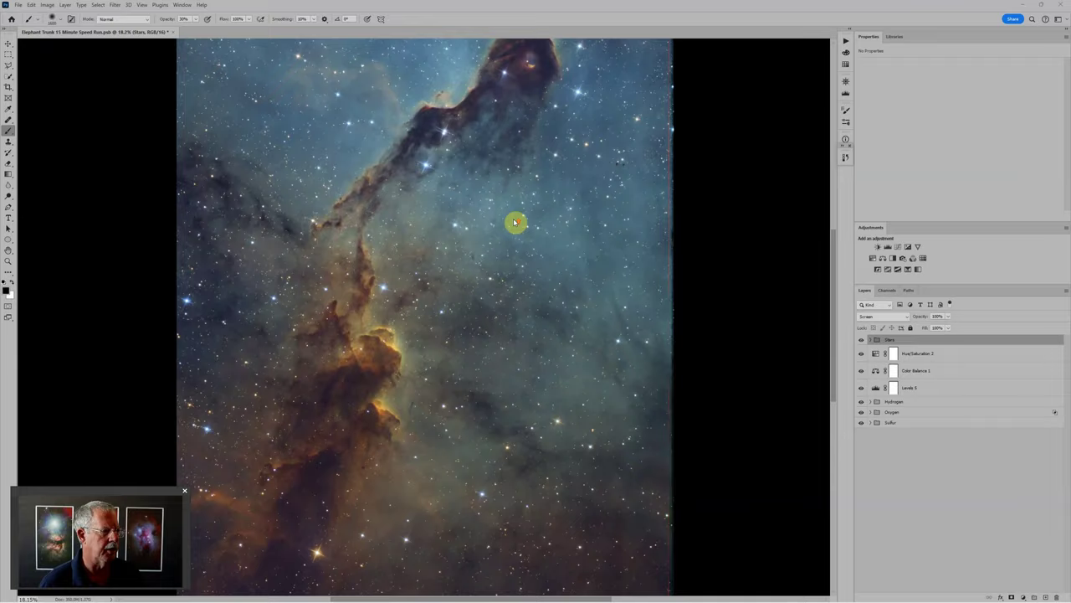
scroll(514, 221, down, 3)
scroll(514, 223, down, 1)
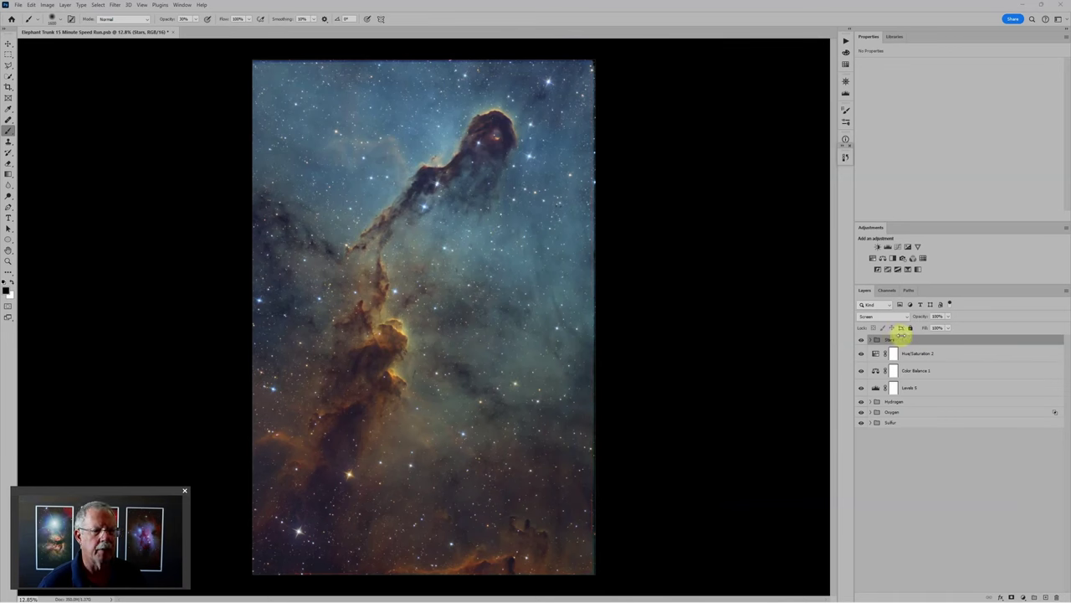
drag(885, 341, 923, 410)
click(923, 411)
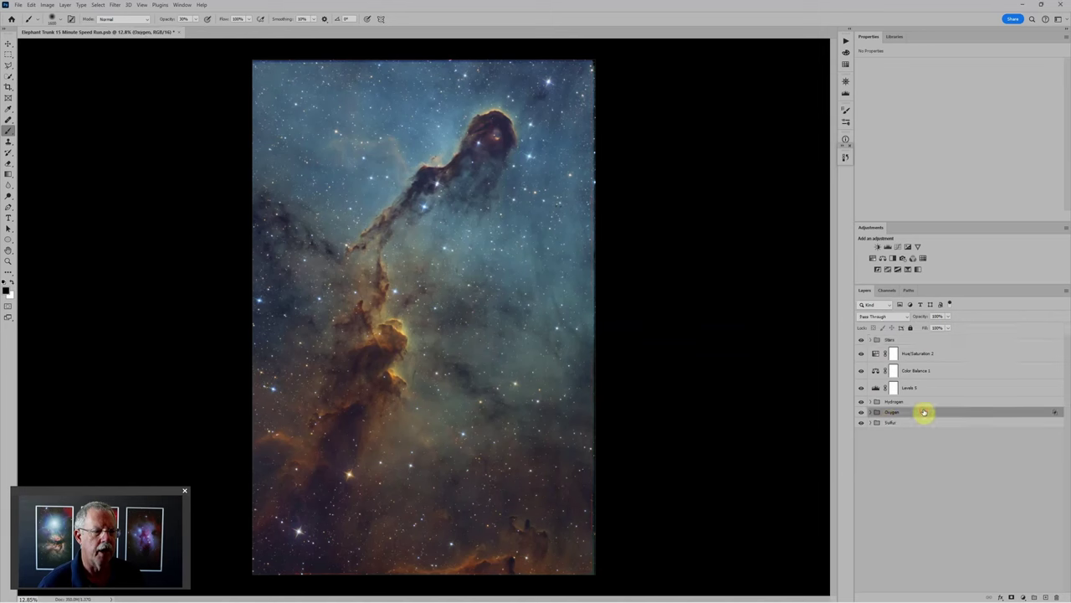
click(923, 403)
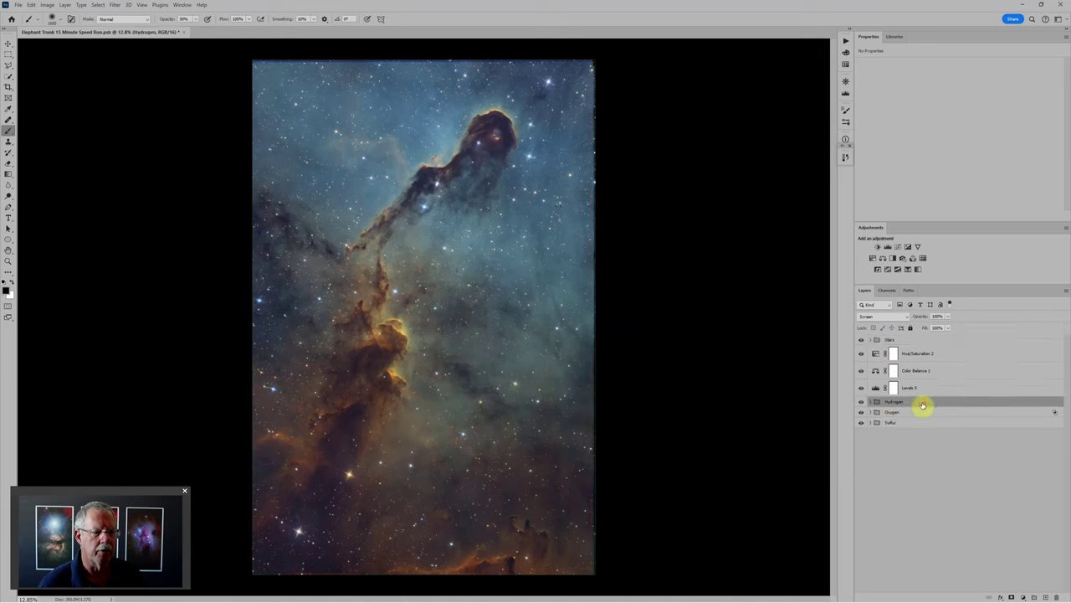
Retune the Color Balance 1 midtone Cyan–Red slider so the nebula keeps its orange tones
click(879, 370)
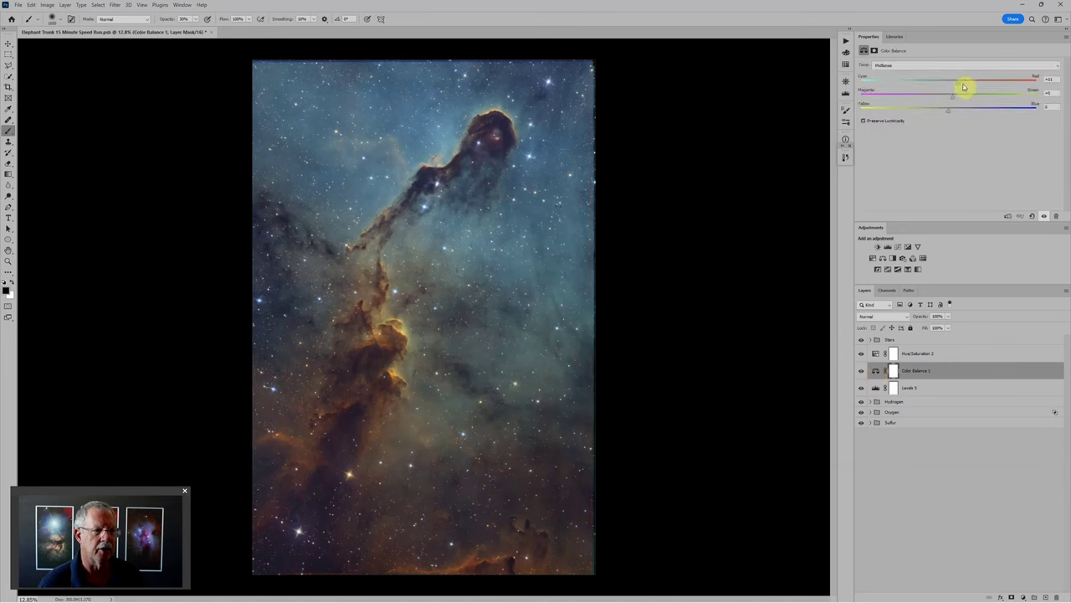
mouse_move(957, 84)
mouse_down()
mouse_move(909, 86)
mouse_move(980, 87)
mouse_move(963, 89)
mouse_up()
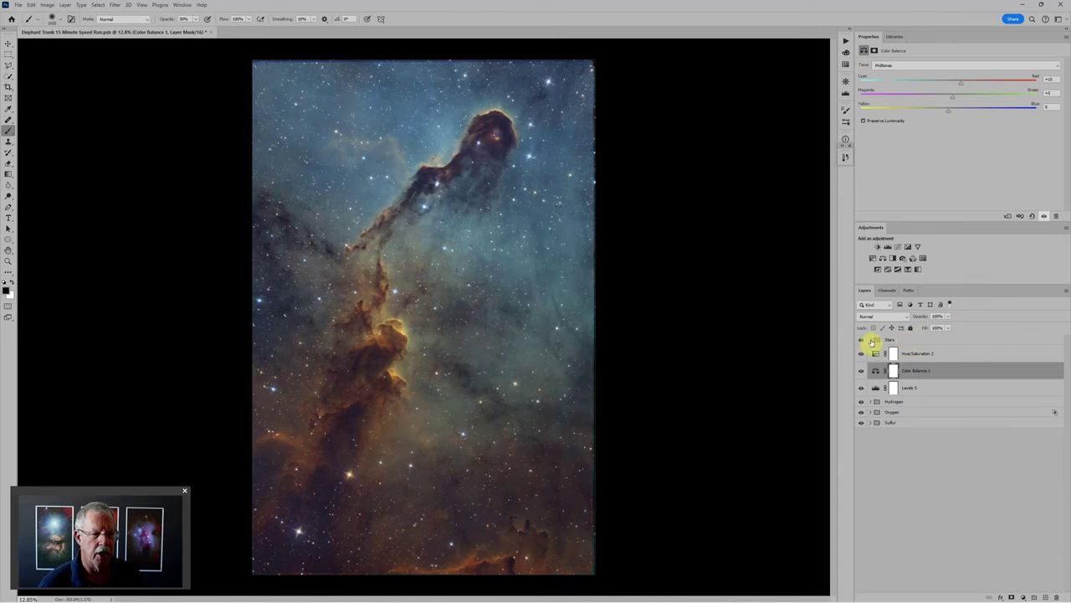
click(895, 342)
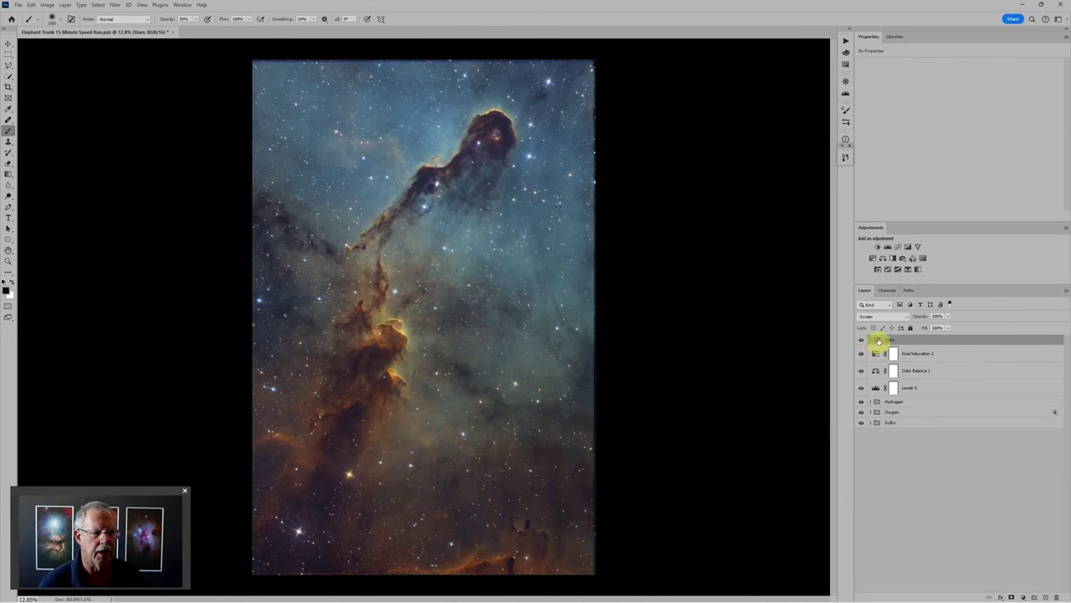
Compare the nebula with Image04_stars.tif hidden, soloed and restored inside the expanded Stars group
click(870, 339)
click(912, 387)
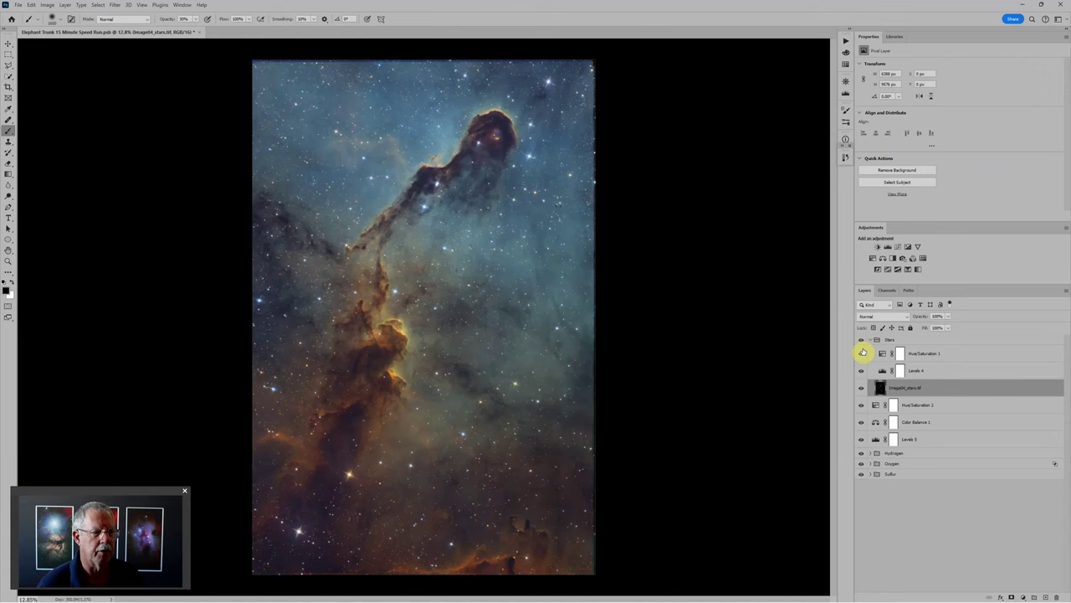
click(862, 390)
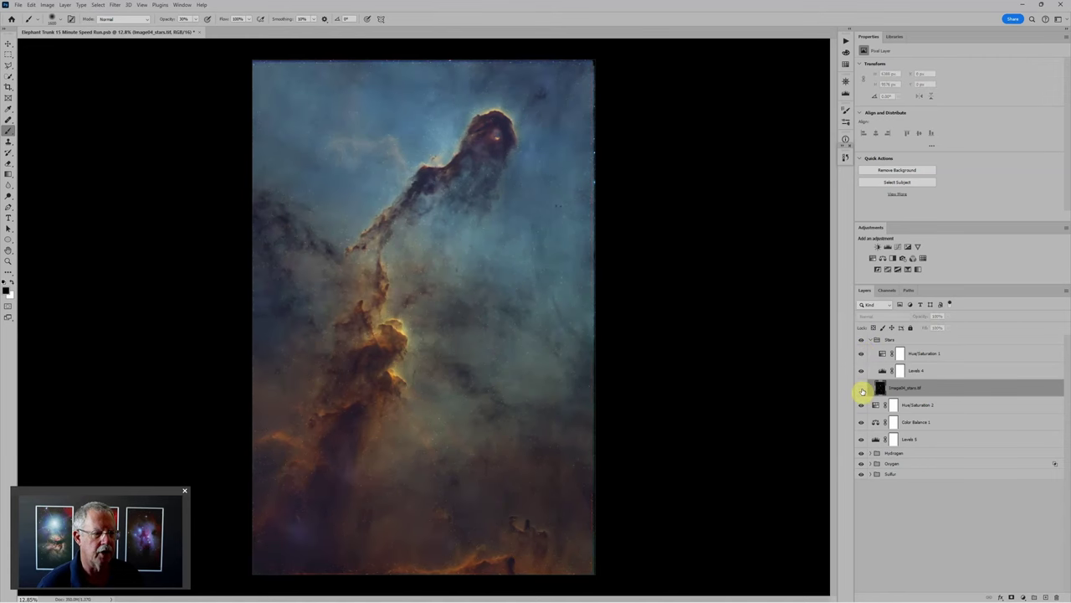
click(862, 390)
click(862, 390)
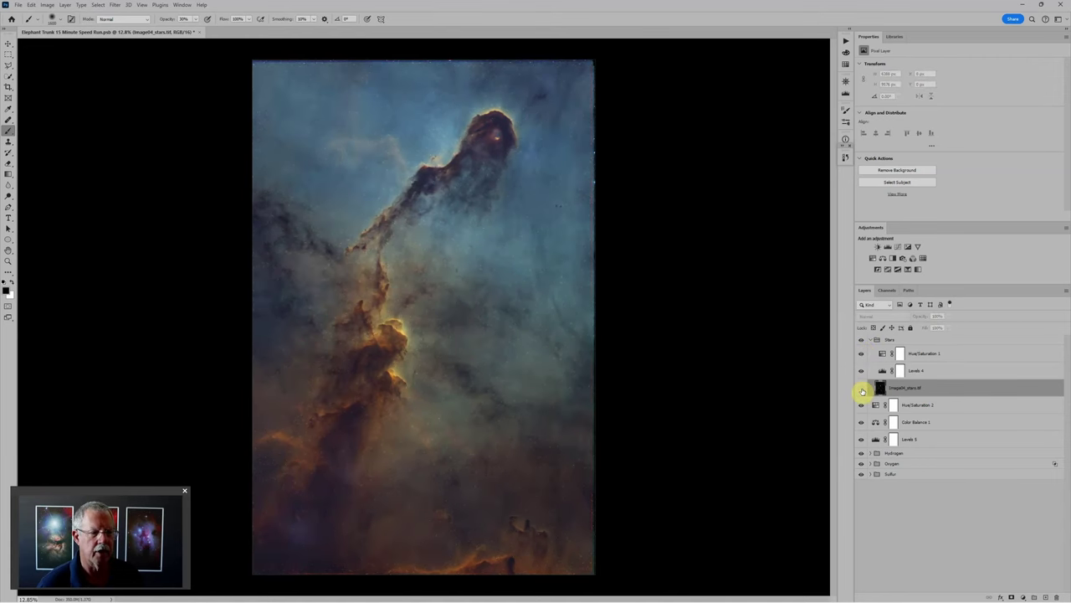
click(862, 390)
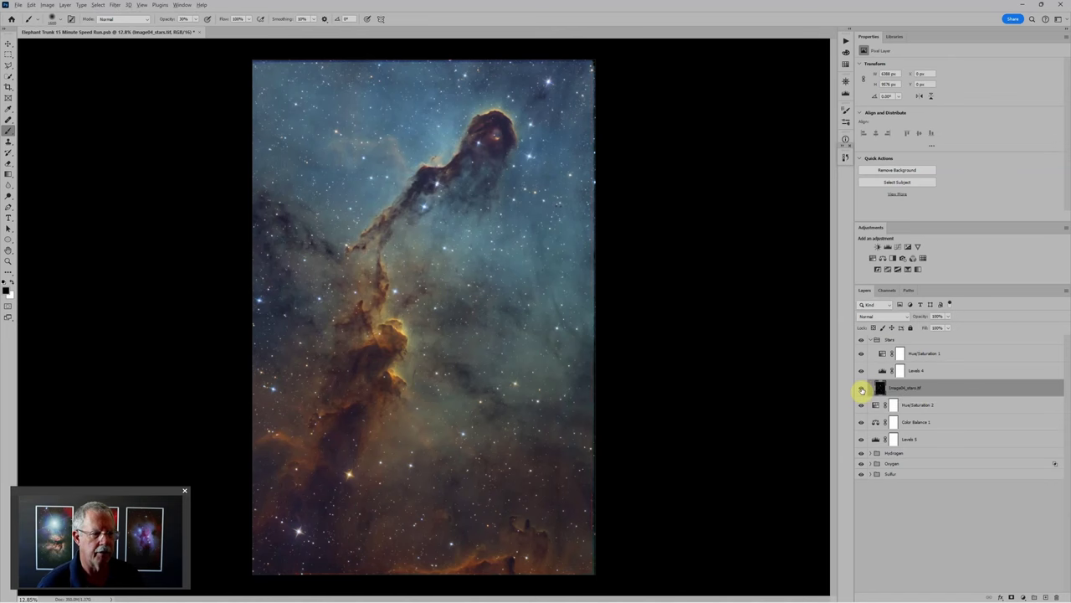
alt+click(862, 390)
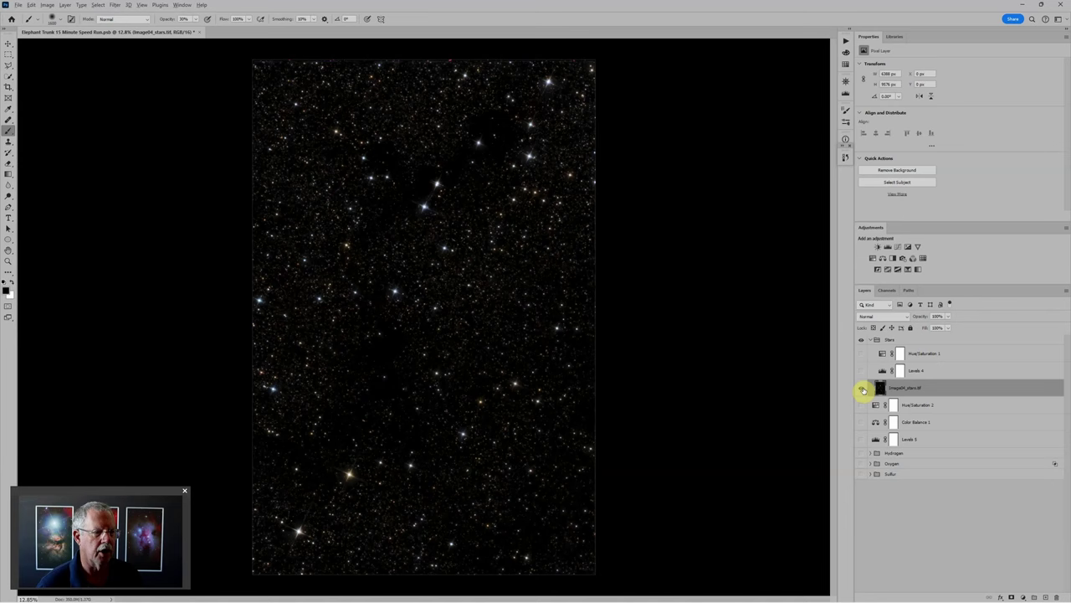
alt+click(862, 390)
click(884, 371)
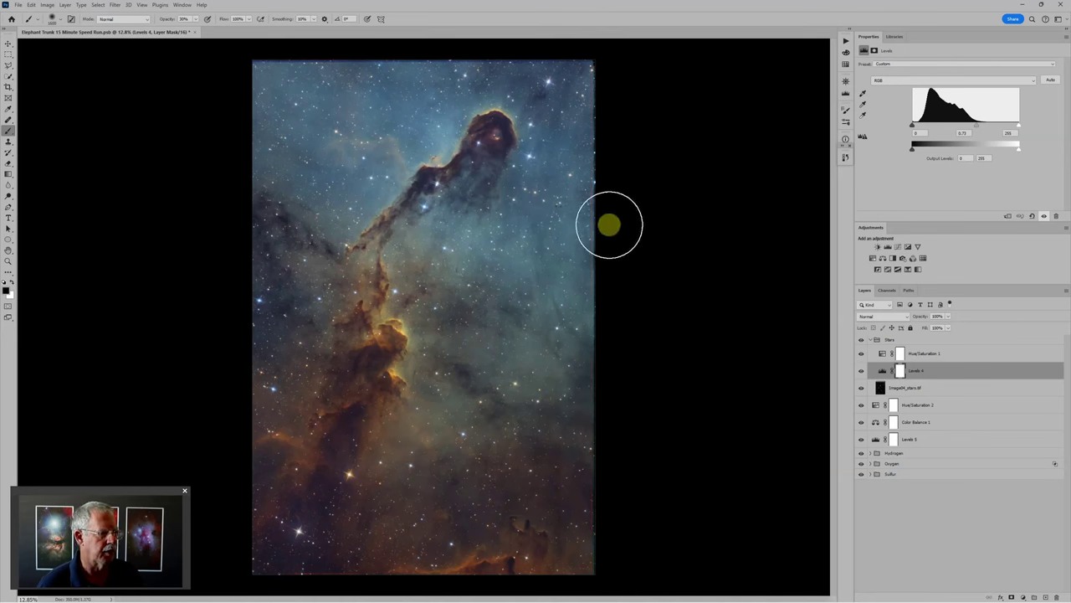
Lower the master saturation of the stars' Hue/Saturation 1 adjustment
click(885, 352)
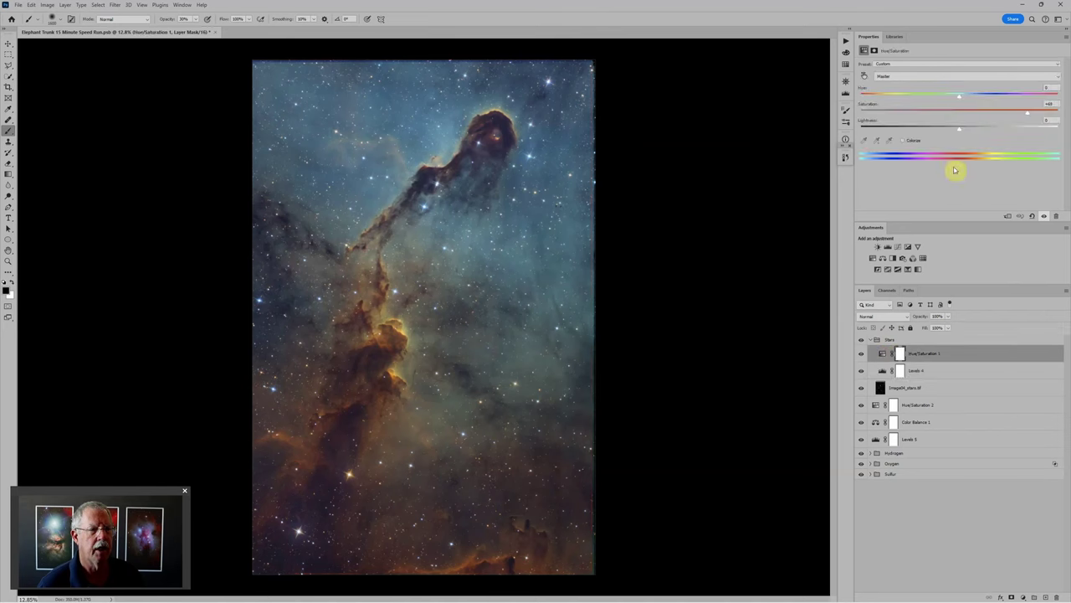
mouse_move(1031, 115)
mouse_down()
mouse_move(985, 108)
mouse_move(1014, 105)
mouse_move(1015, 115)
mouse_up()
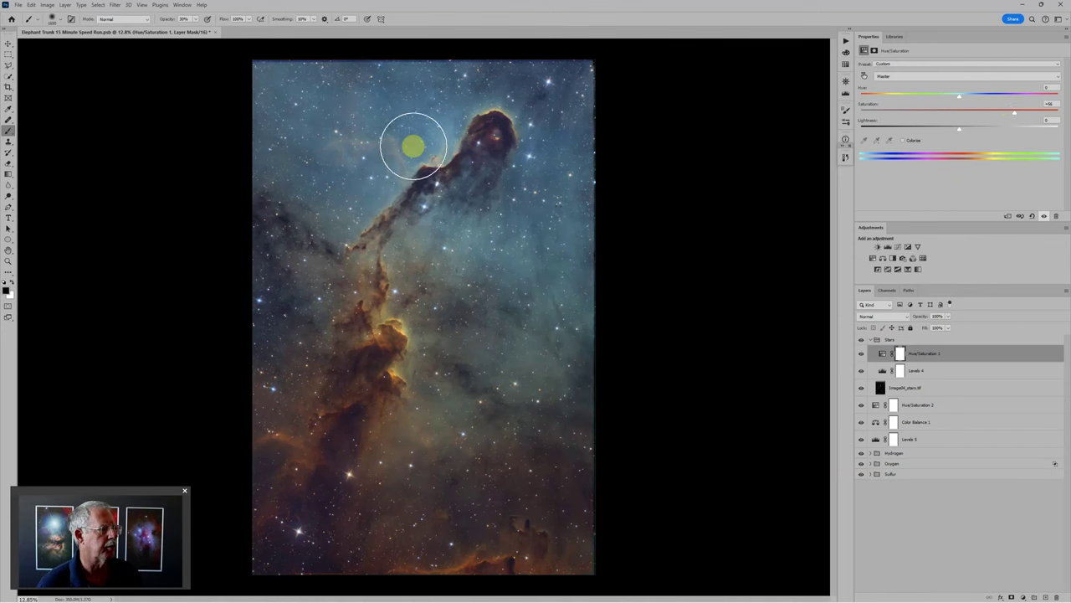
scroll(412, 149, up, 5)
scroll(427, 191, down, 4)
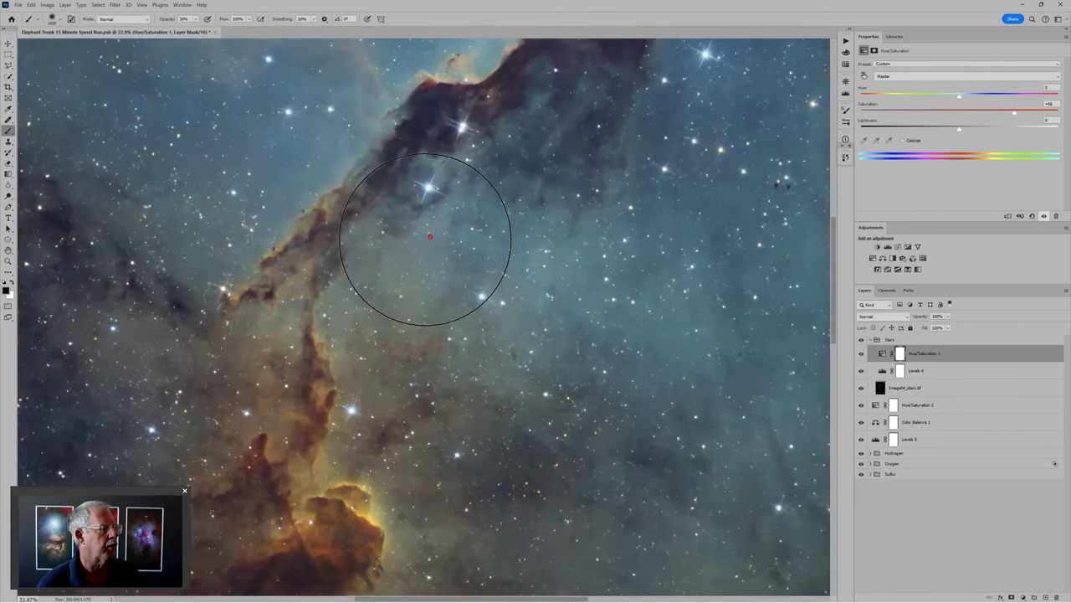
scroll(426, 239, down, 2)
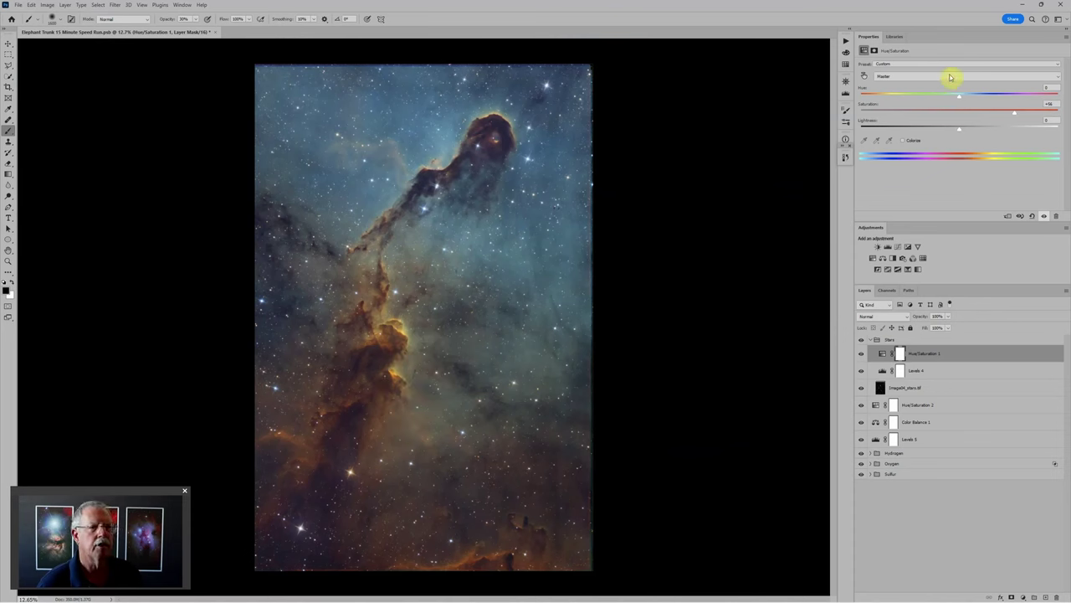
Set the Blues saturation in Hue/Saturation 1 to -74
click(909, 76)
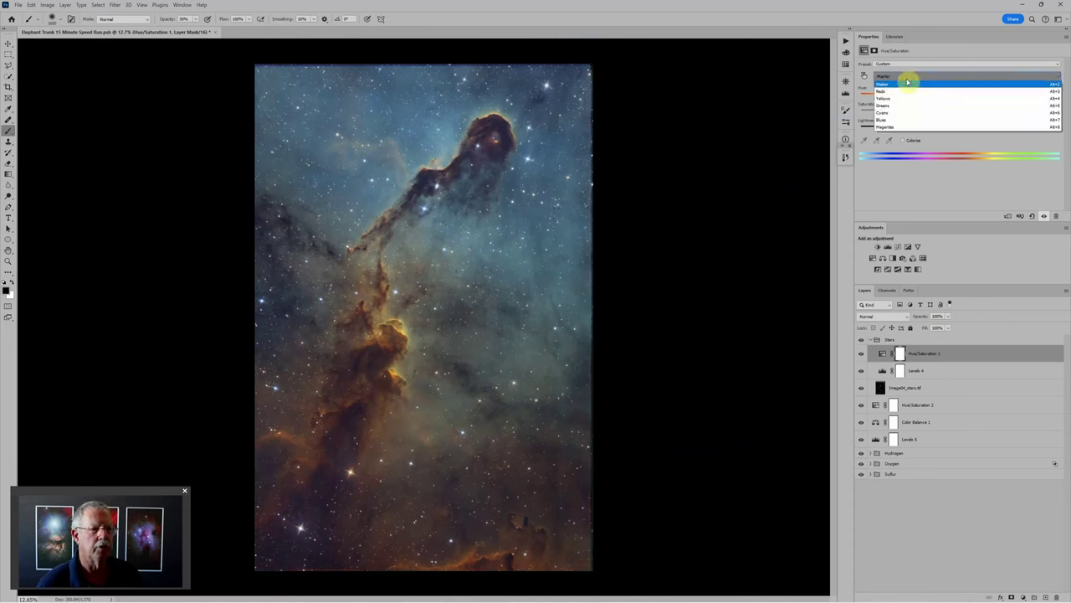
click(892, 122)
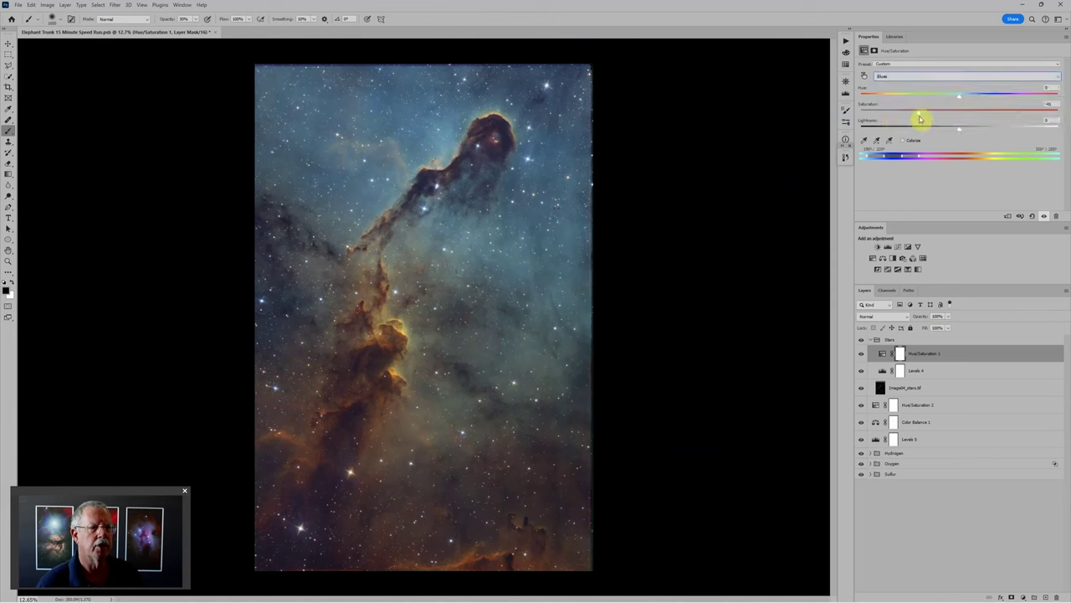
drag(919, 116, 887, 113)
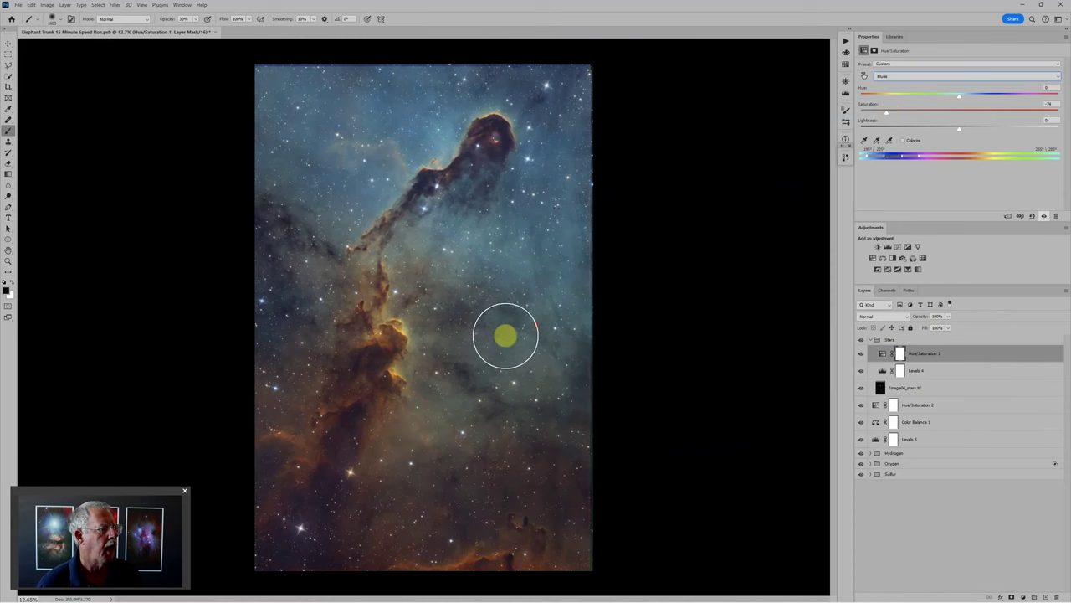
mouse_move(461, 294)
mouse_down()
mouse_move(461, 313)
mouse_move(469, 307)
mouse_up()
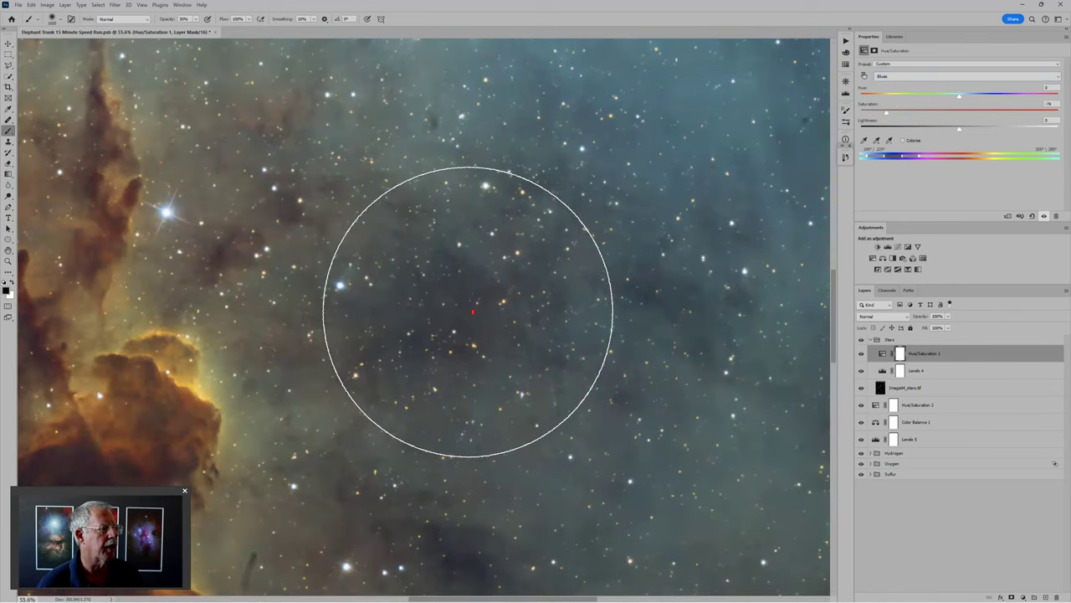
Reduce the Reds saturation in Hue/Saturation 1 to about -77 to tone down red stars
click(908, 78)
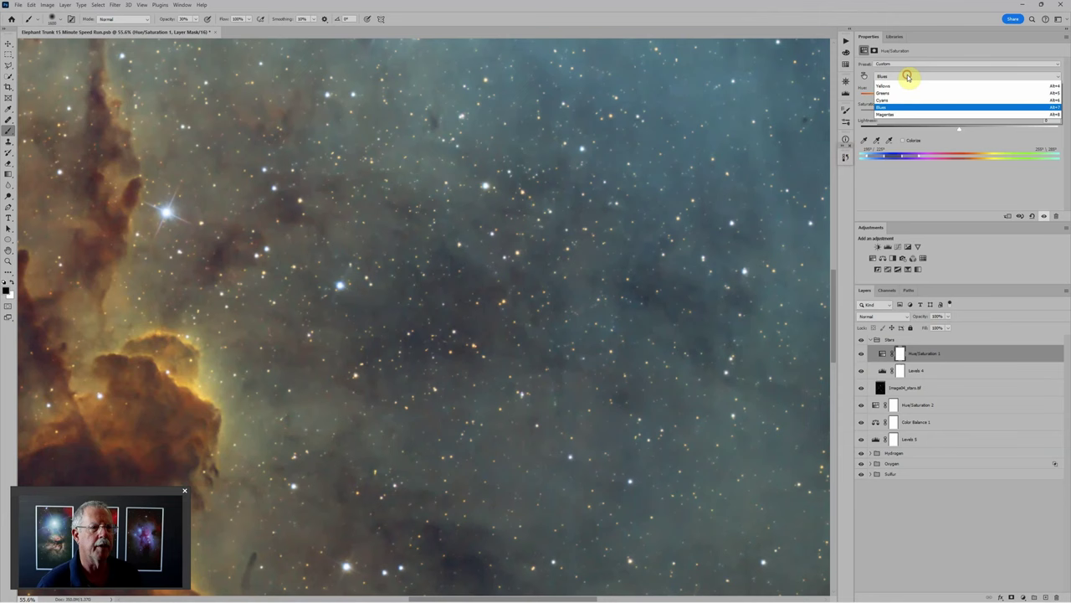
click(901, 95)
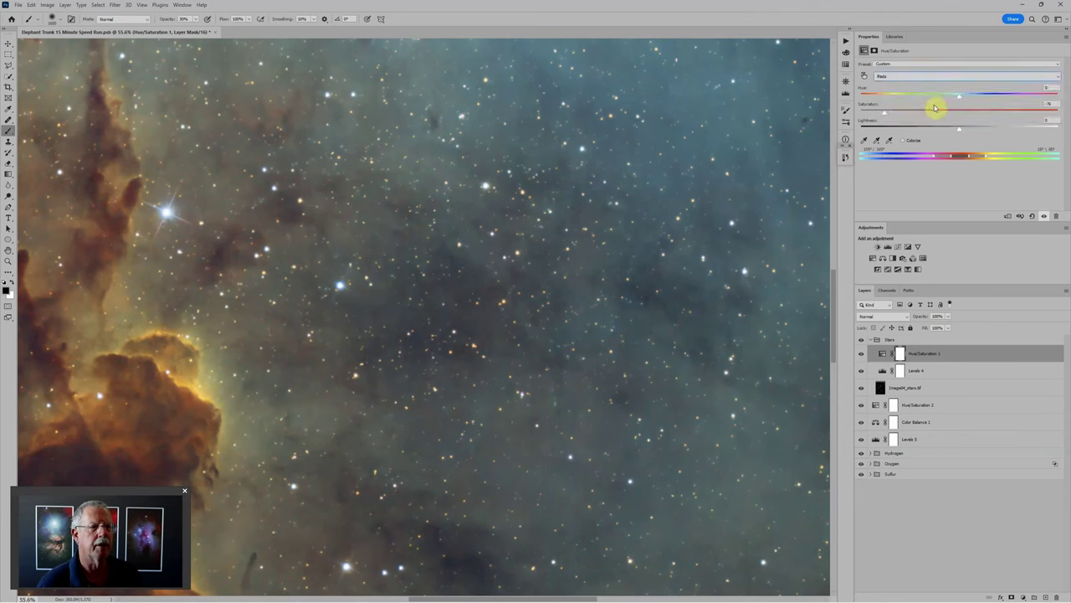
mouse_move(884, 112)
mouse_down()
mouse_move(992, 114)
mouse_move(898, 115)
mouse_move(894, 127)
mouse_up()
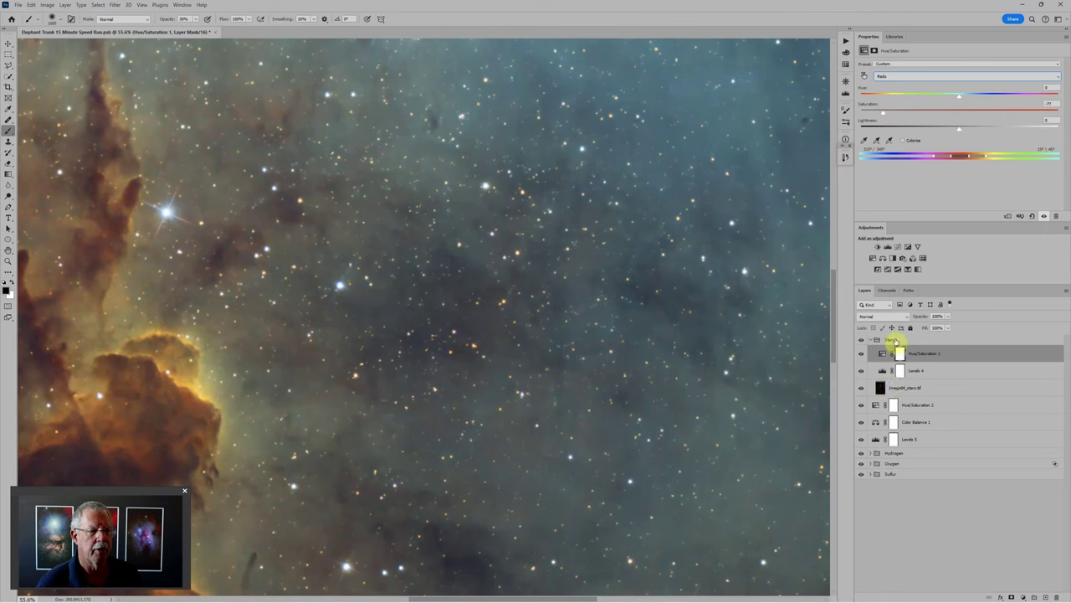
click(894, 340)
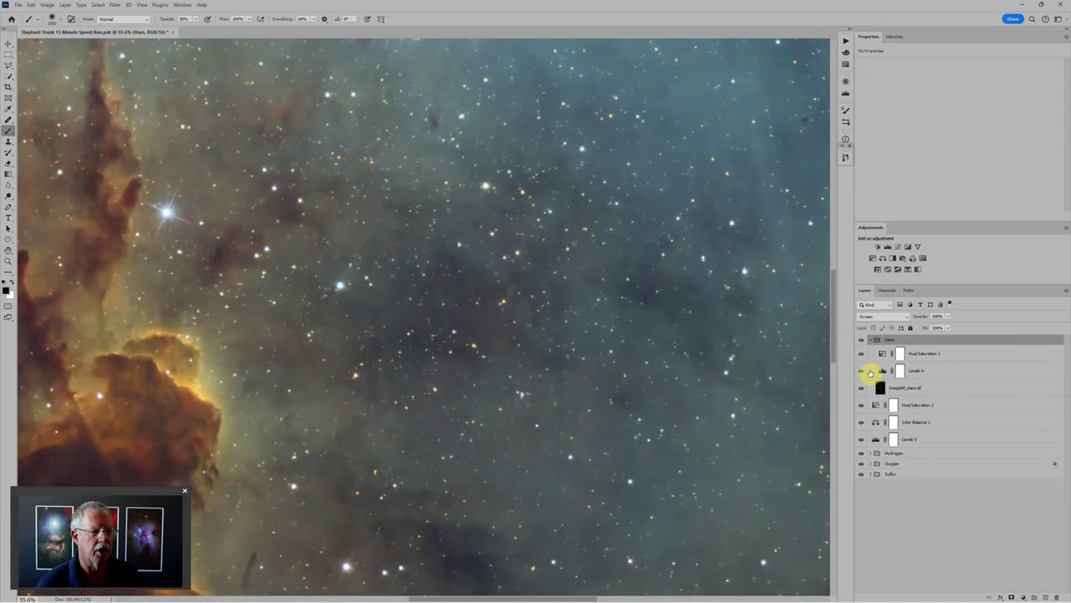
scroll(710, 314, down, 3)
scroll(709, 314, down, 4)
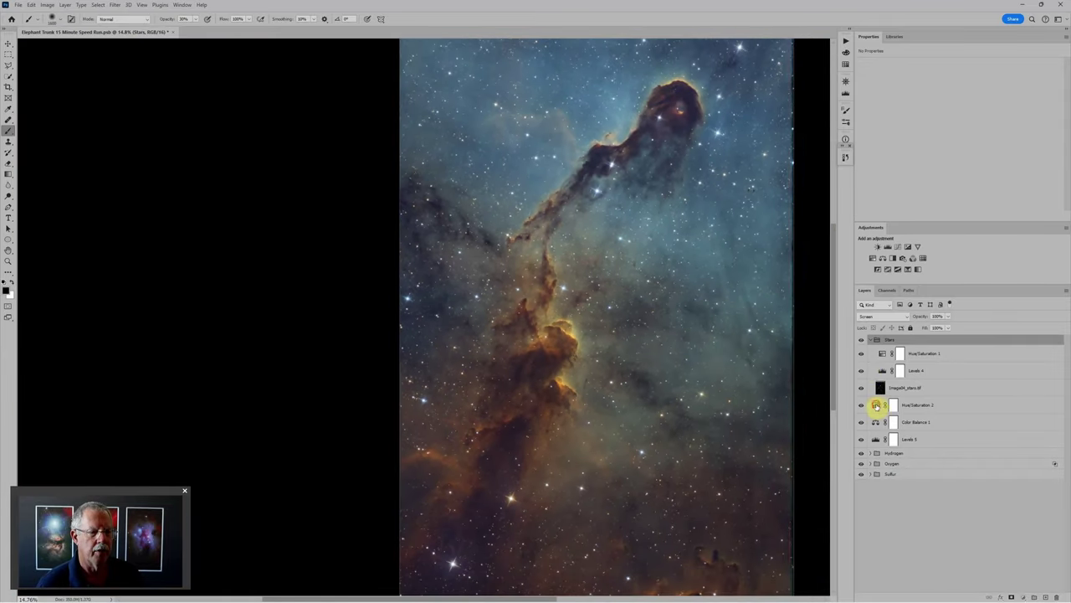
Raise Hue/Saturation 2's master saturation to about +33 and lower Hue/Saturation 1's to about +35
click(875, 405)
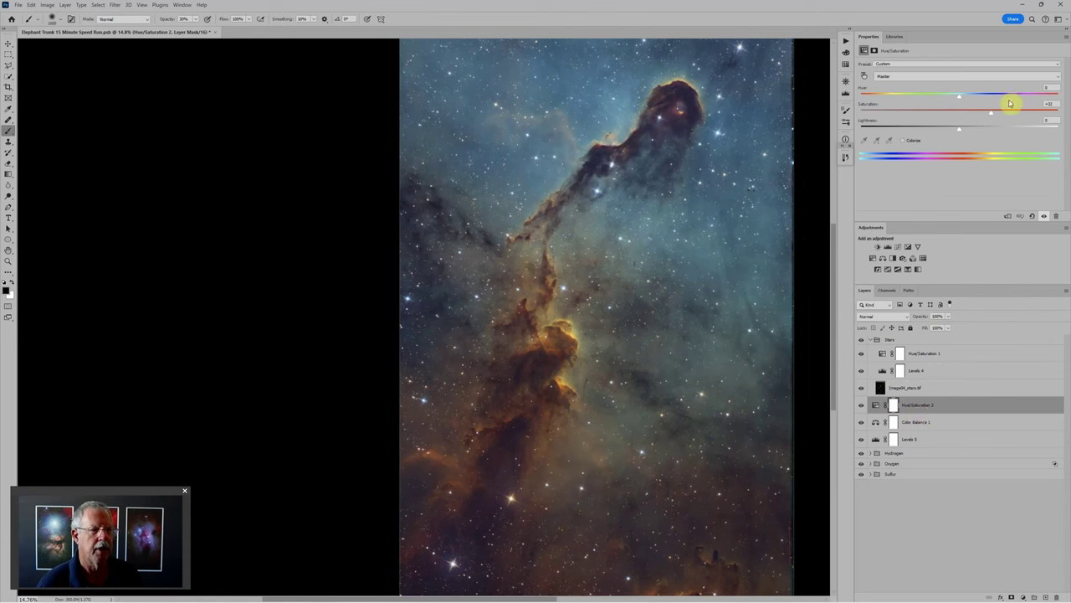
mouse_move(990, 117)
mouse_down()
mouse_move(949, 112)
mouse_move(1014, 119)
mouse_move(984, 118)
mouse_up()
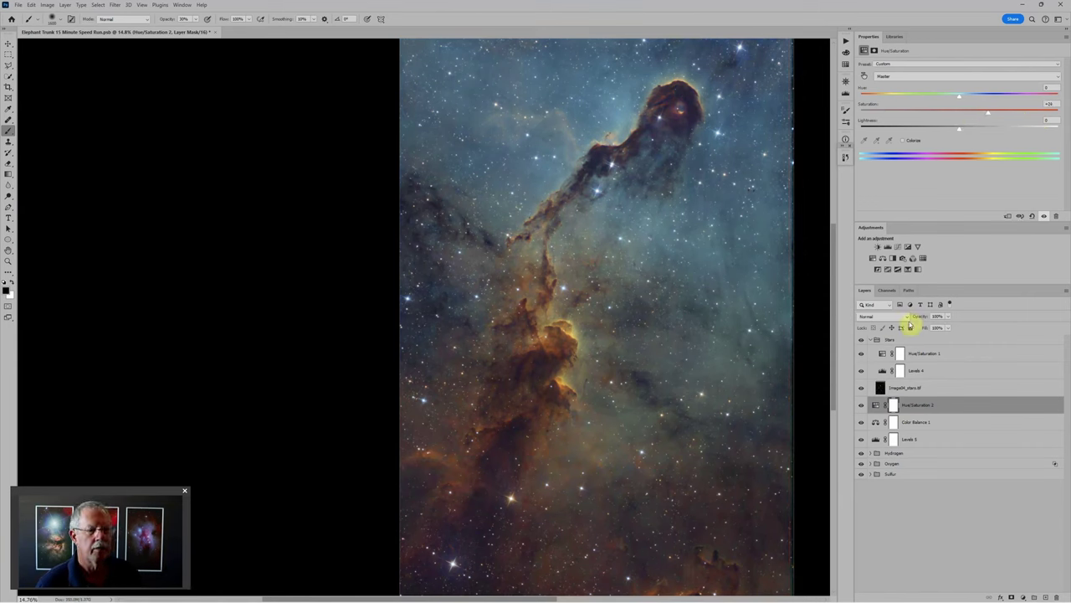
click(883, 354)
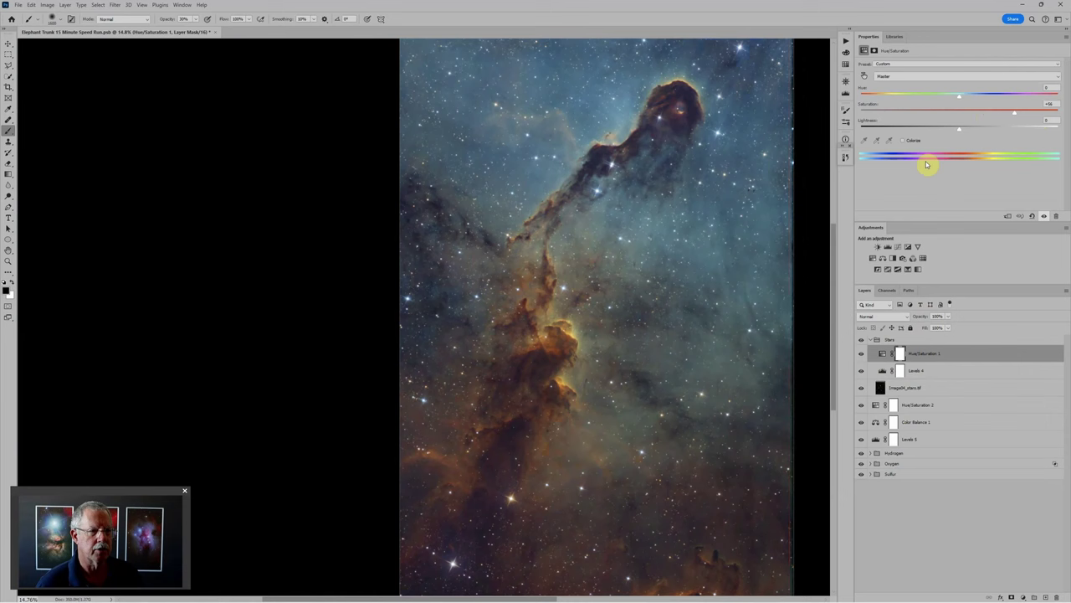
mouse_move(1013, 112)
mouse_down()
mouse_move(996, 117)
mouse_move(1061, 115)
mouse_move(954, 114)
mouse_move(1061, 117)
mouse_move(990, 112)
mouse_move(1006, 113)
mouse_up()
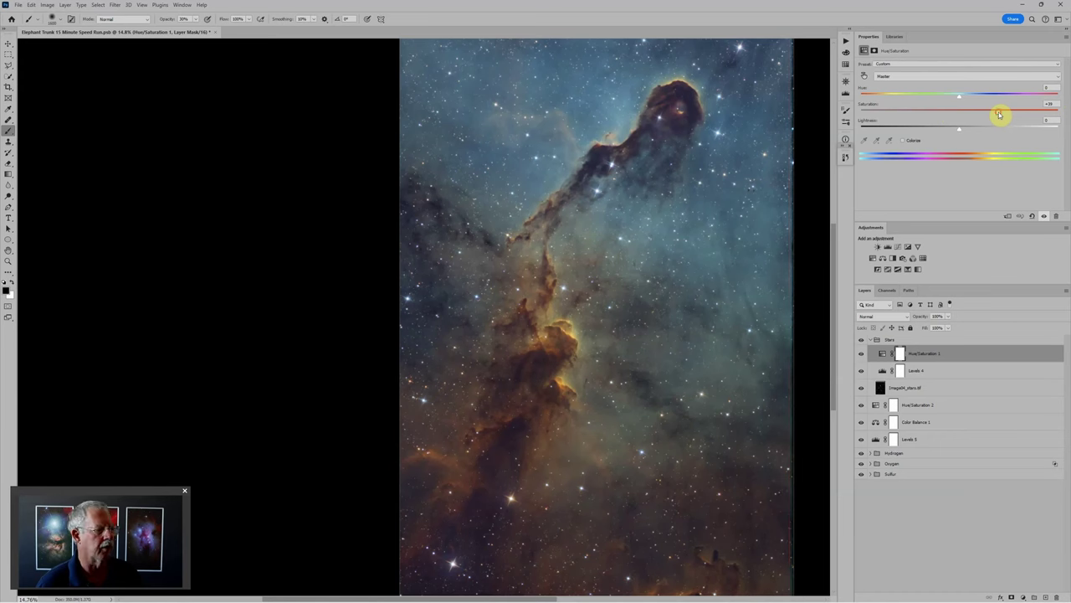
Collapse and hide the Stars group to show the starless nebula
click(871, 340)
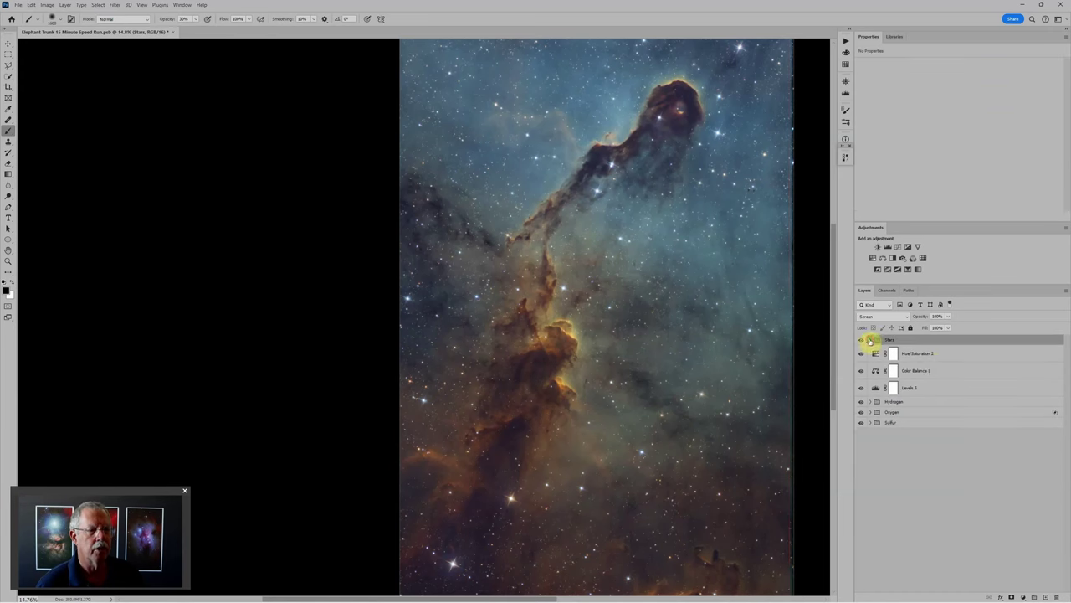
click(860, 341)
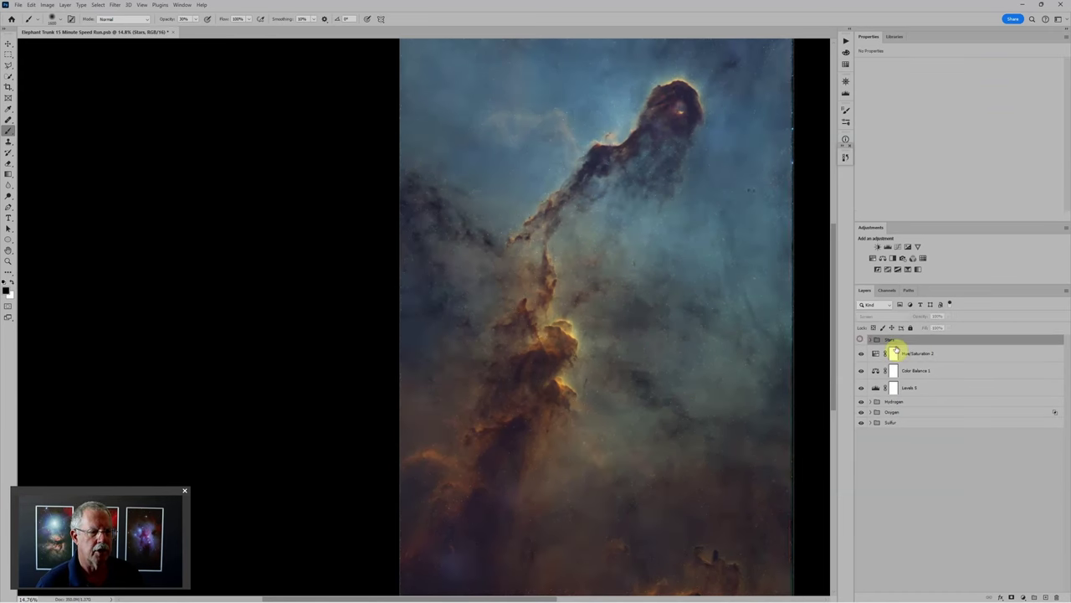
scroll(659, 372, down, 2)
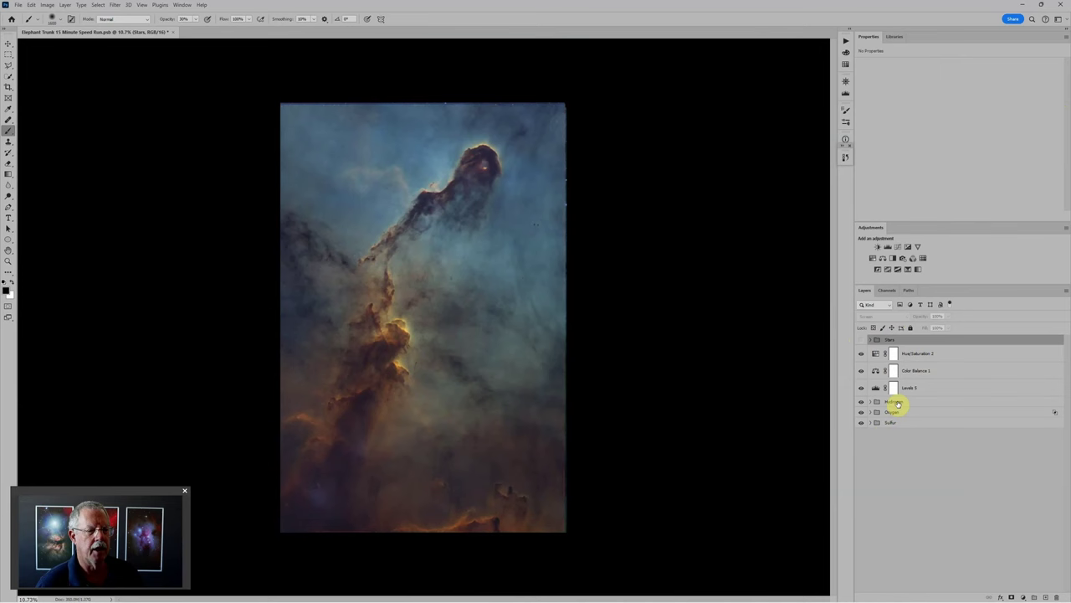
Expand the Sulfur group and view its mono Sulfur layer solo, then restore all layers
click(870, 423)
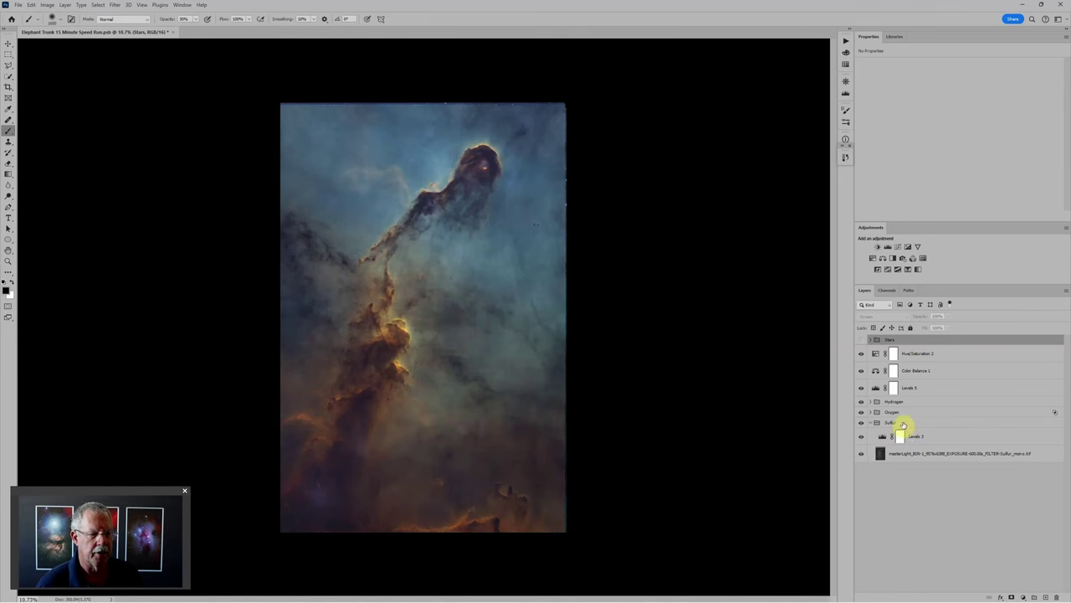
click(903, 425)
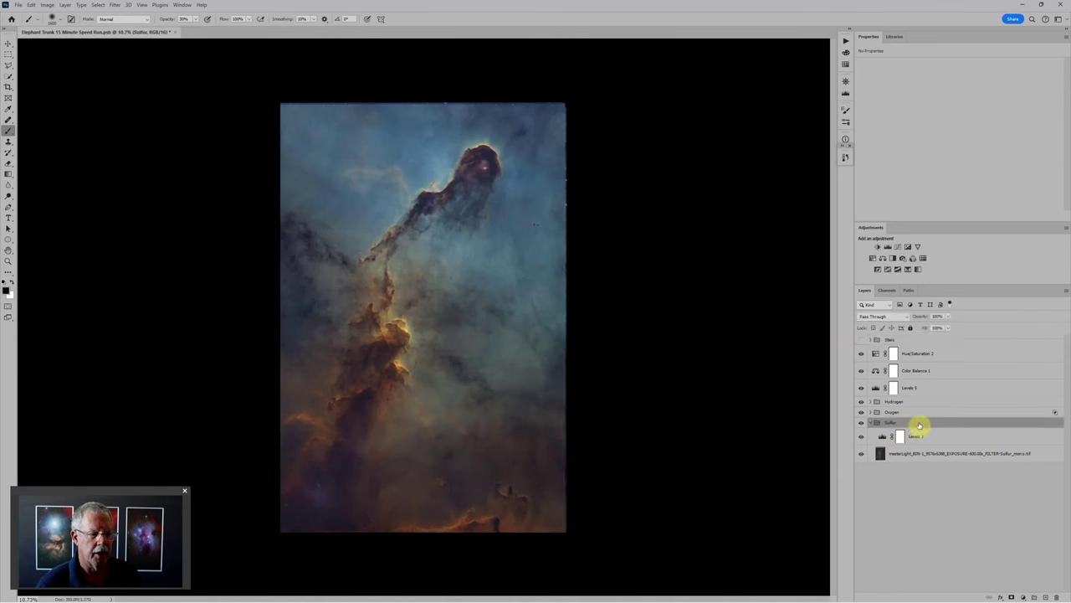
click(921, 436)
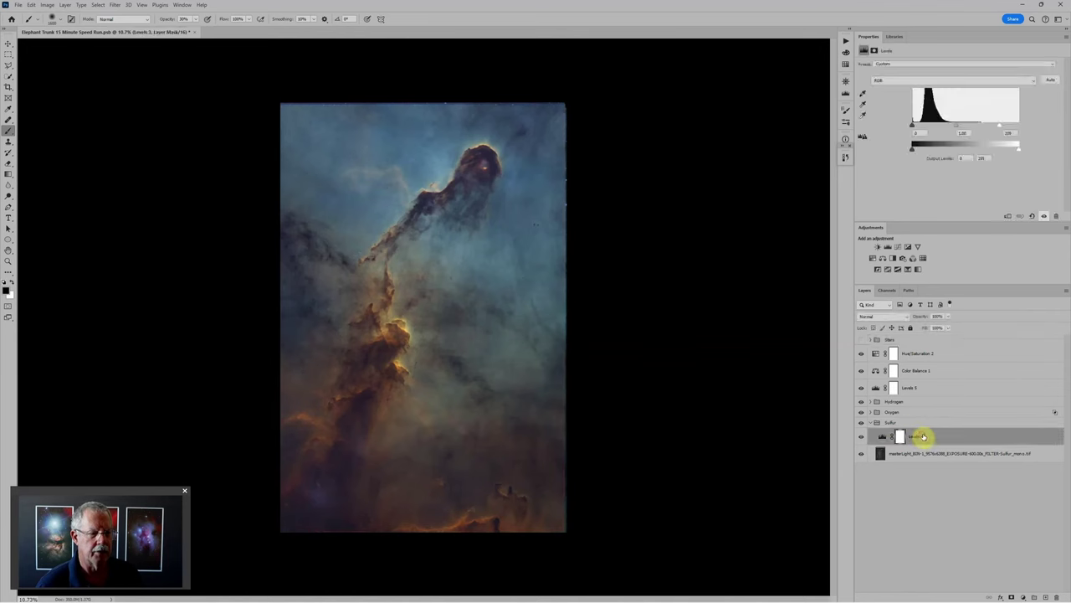
click(935, 454)
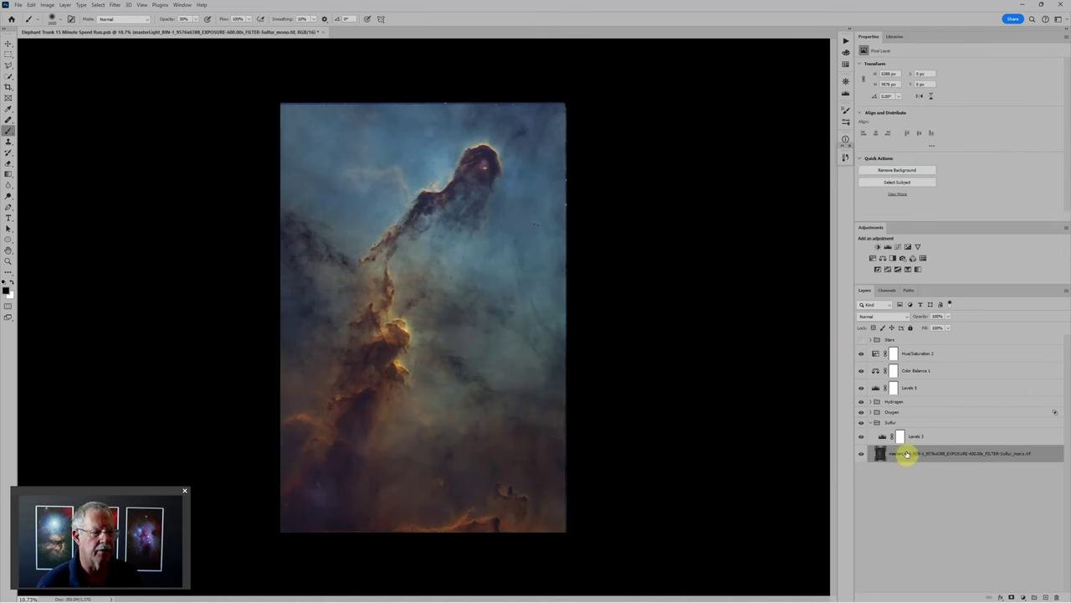
alt+click(861, 454)
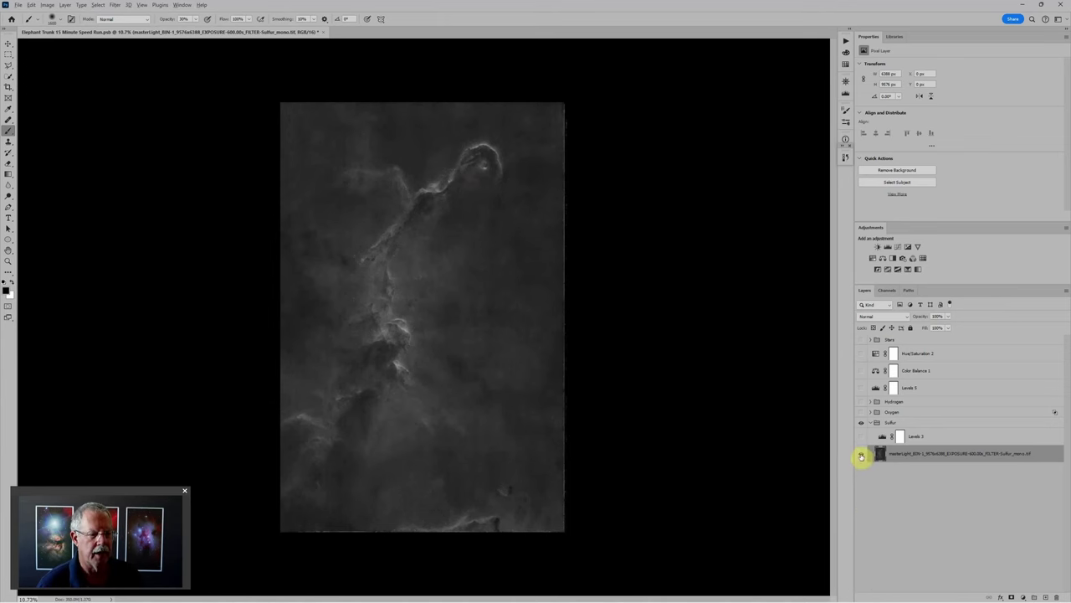
alt+click(861, 456)
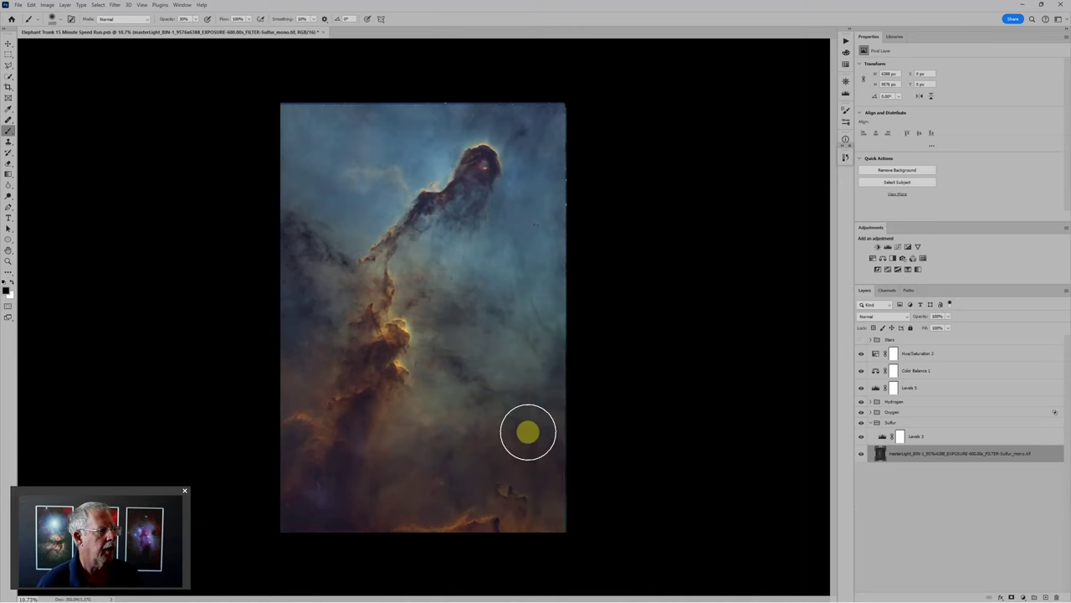
scroll(503, 410, up, 2)
scroll(432, 390, up, 3)
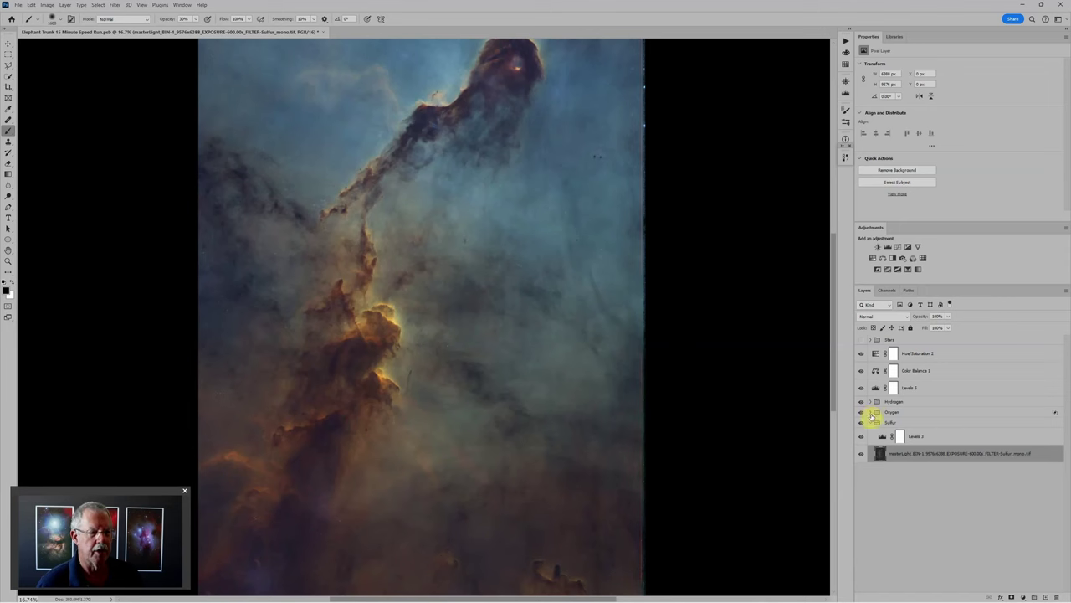
Expand the Oxygen group and inspect its blending options without changing them
click(871, 413)
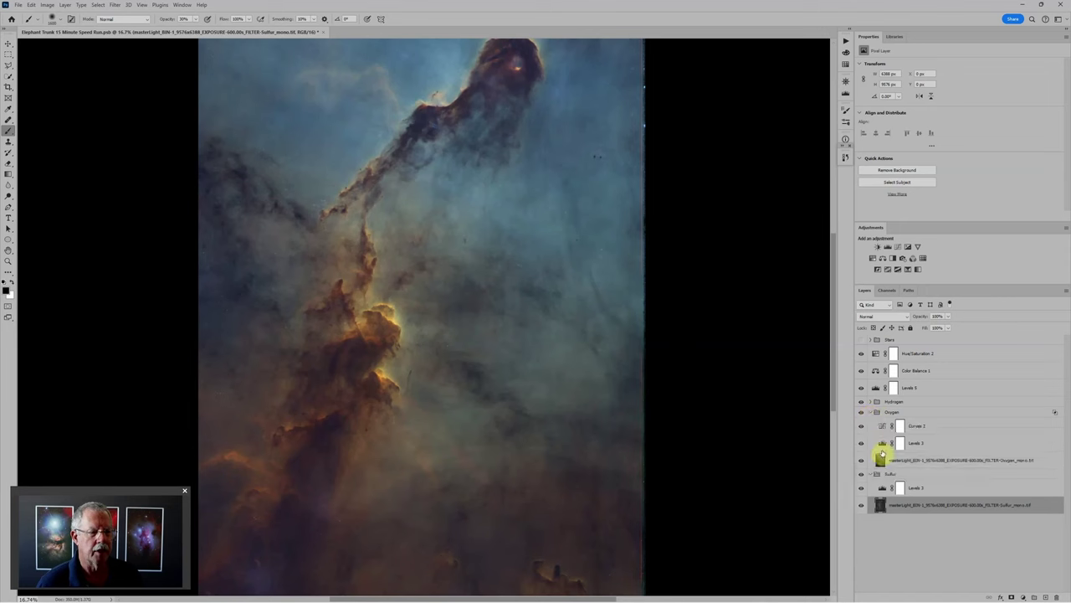
click(920, 411)
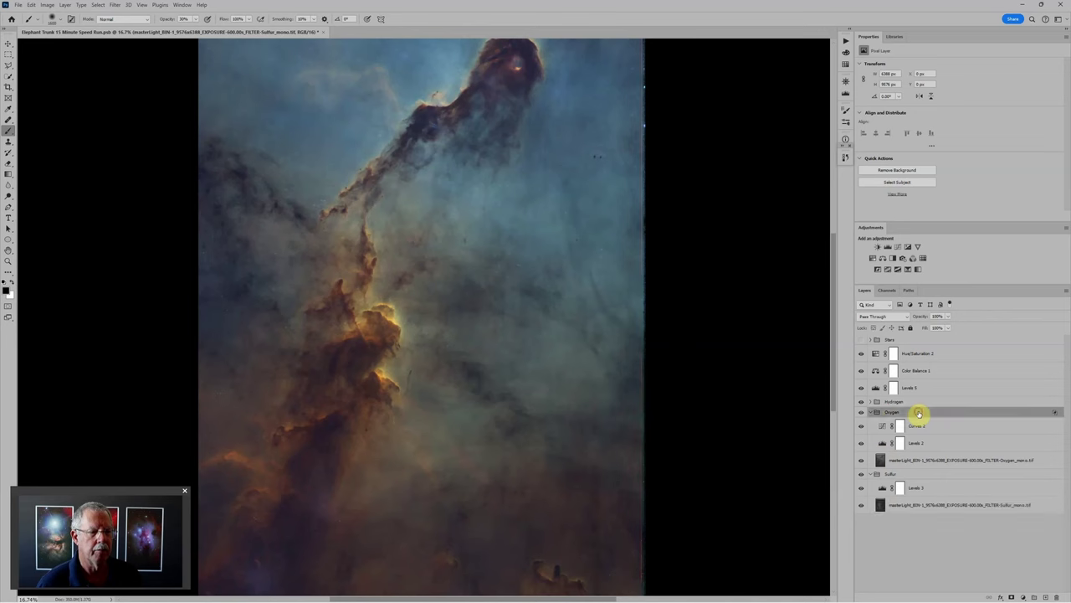
click(868, 474)
click(894, 411)
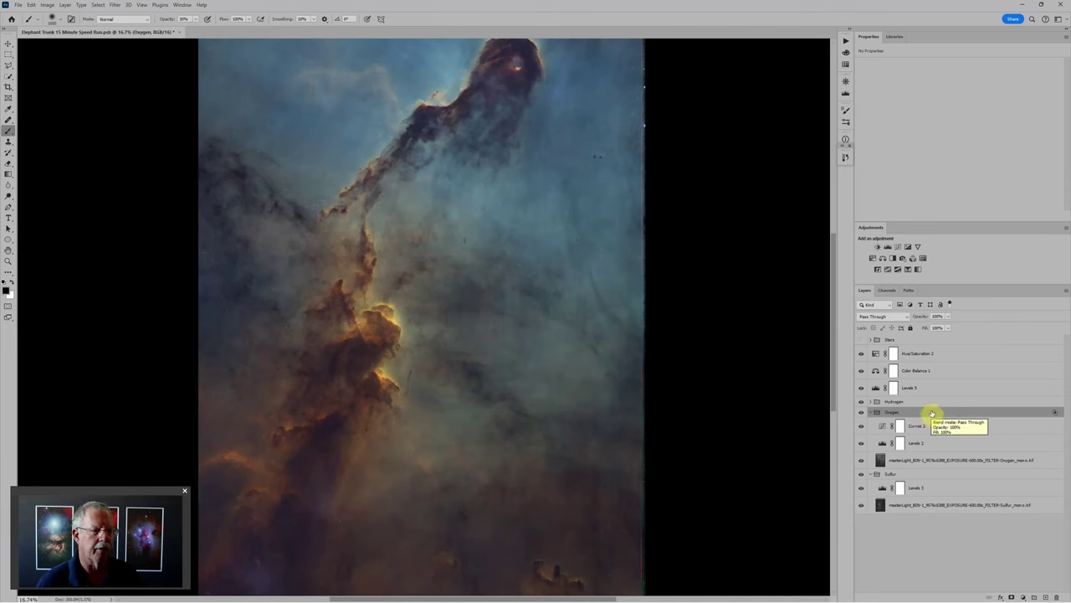
double_click(931, 412)
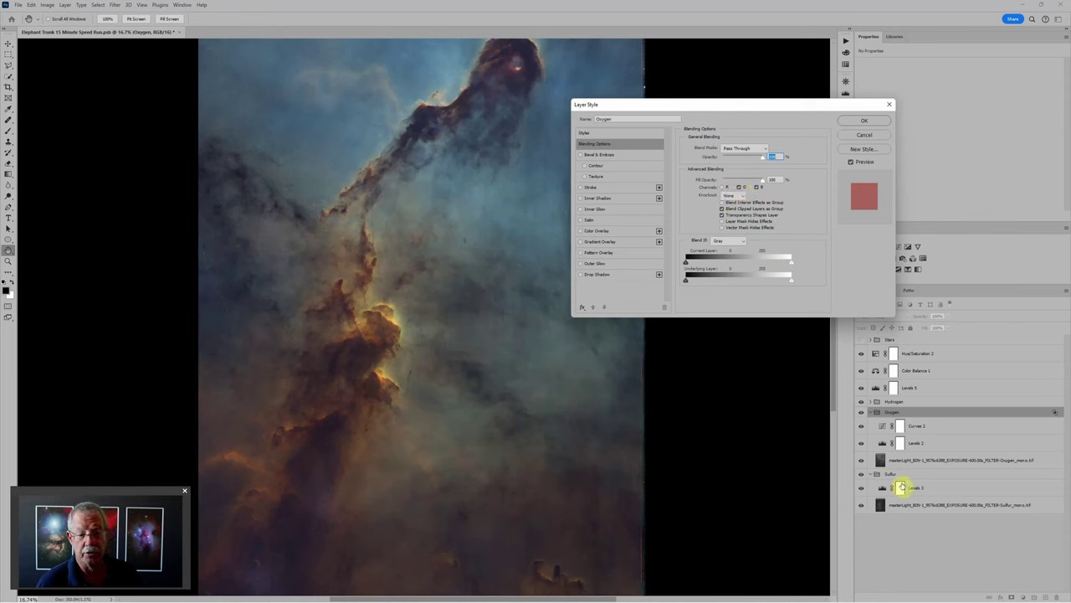
click(867, 135)
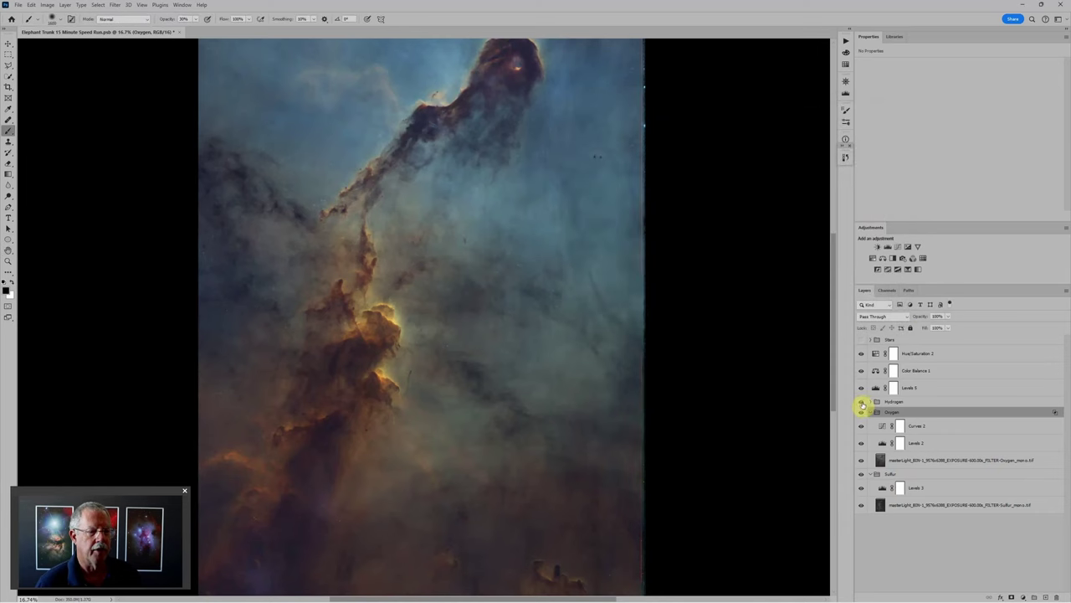
Hide Hydrogen and the layers above it, leaving only the Oxygen and Sulfur blend
drag(861, 406, 862, 343)
scroll(485, 297, down, 3)
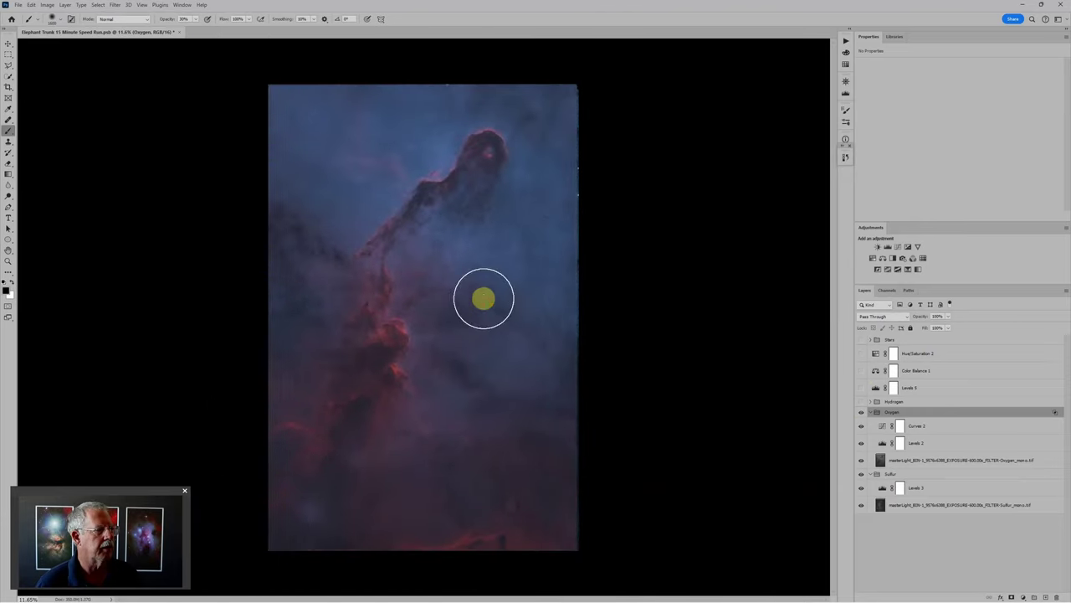
alt+click(862, 413)
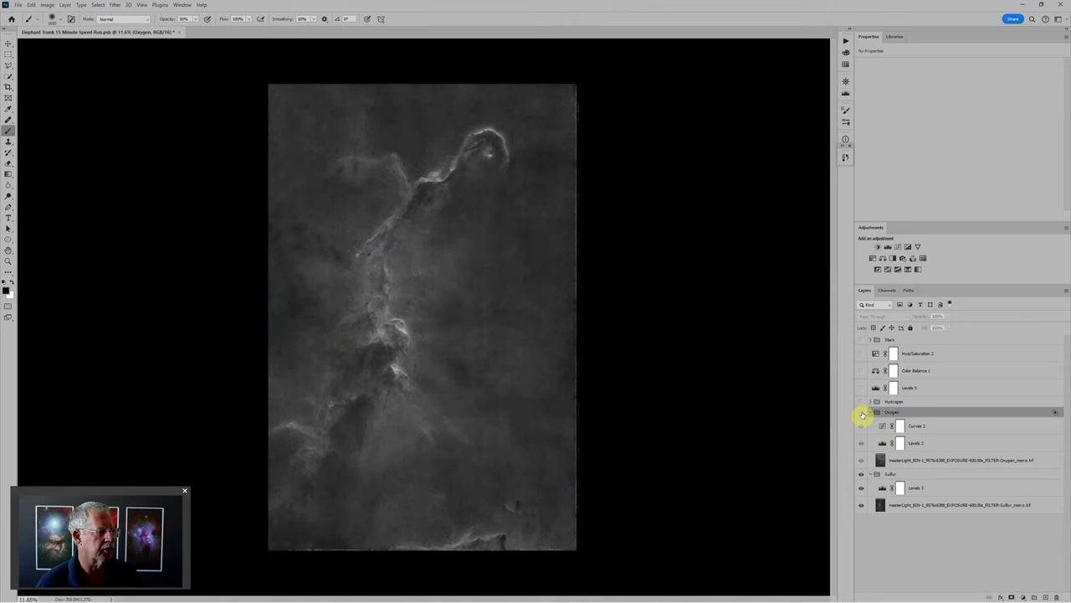
alt+click(862, 413)
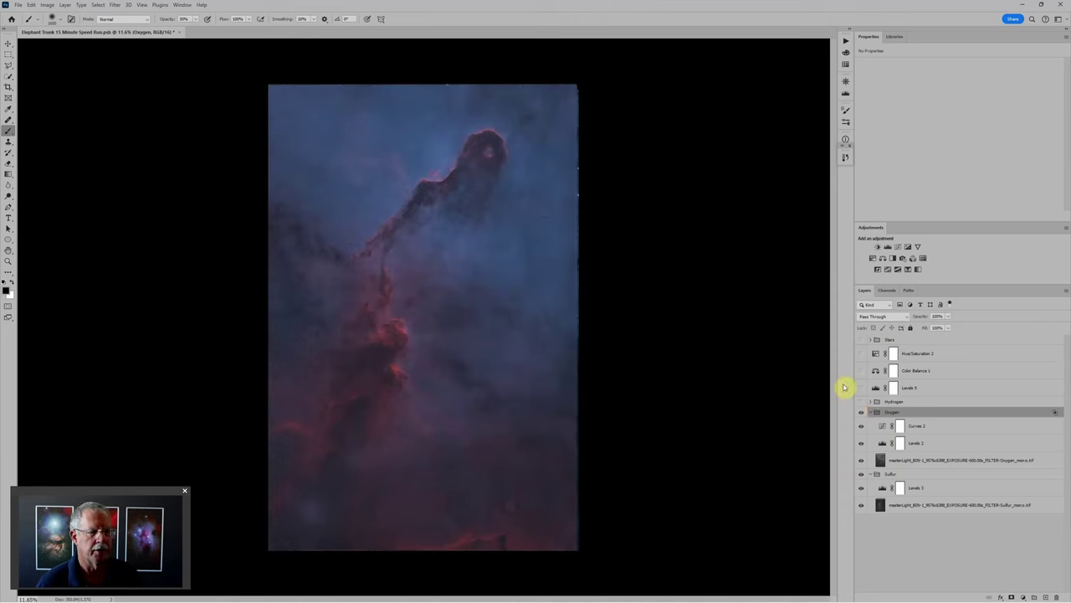
Lower the Green channel's top point in Curves 2 to about output 180
click(883, 446)
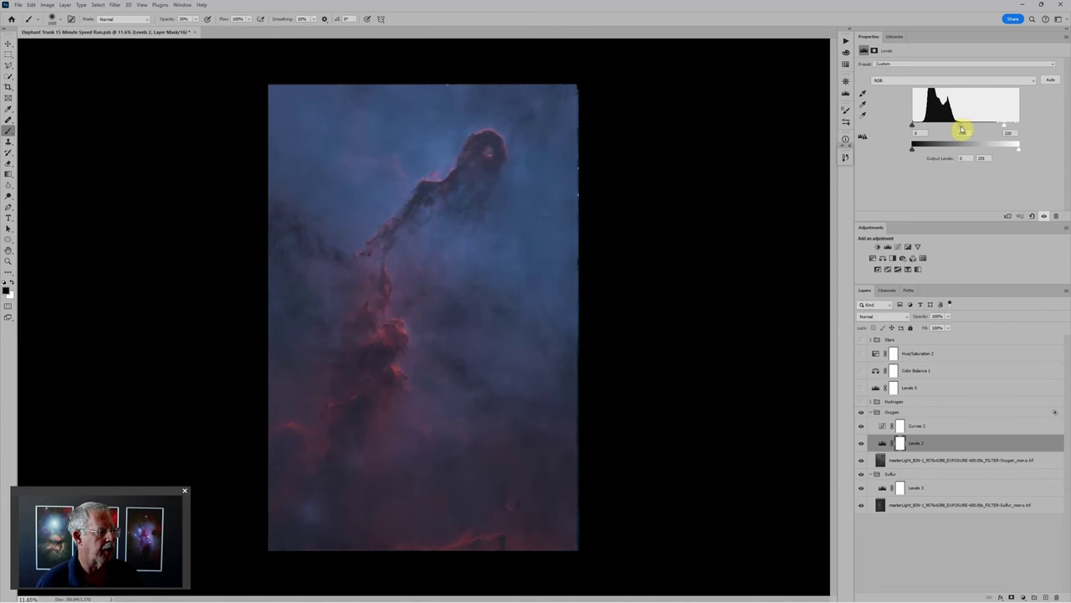
click(881, 427)
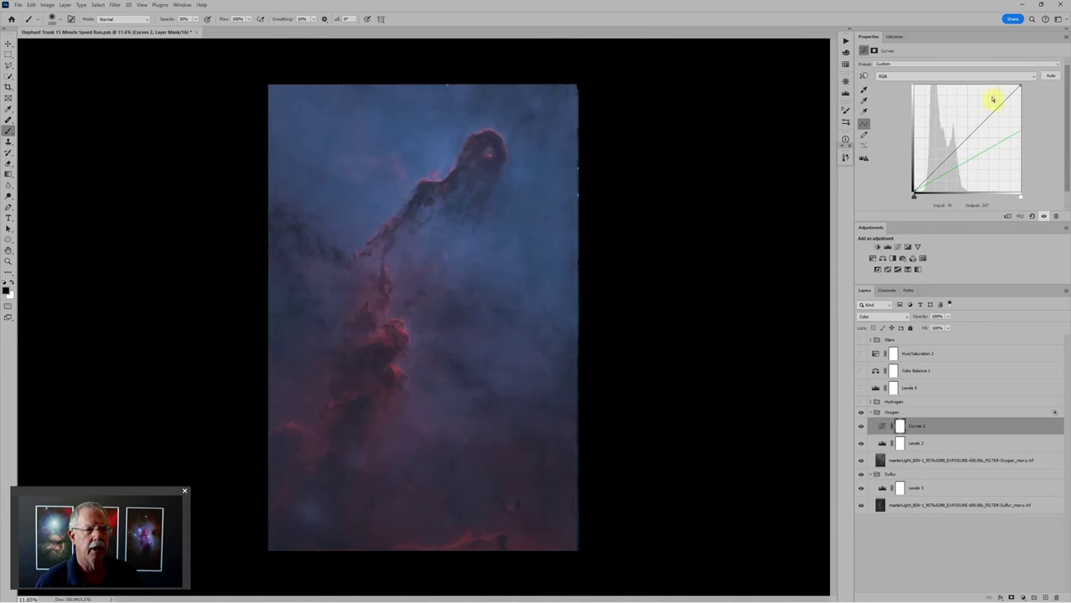
click(927, 79)
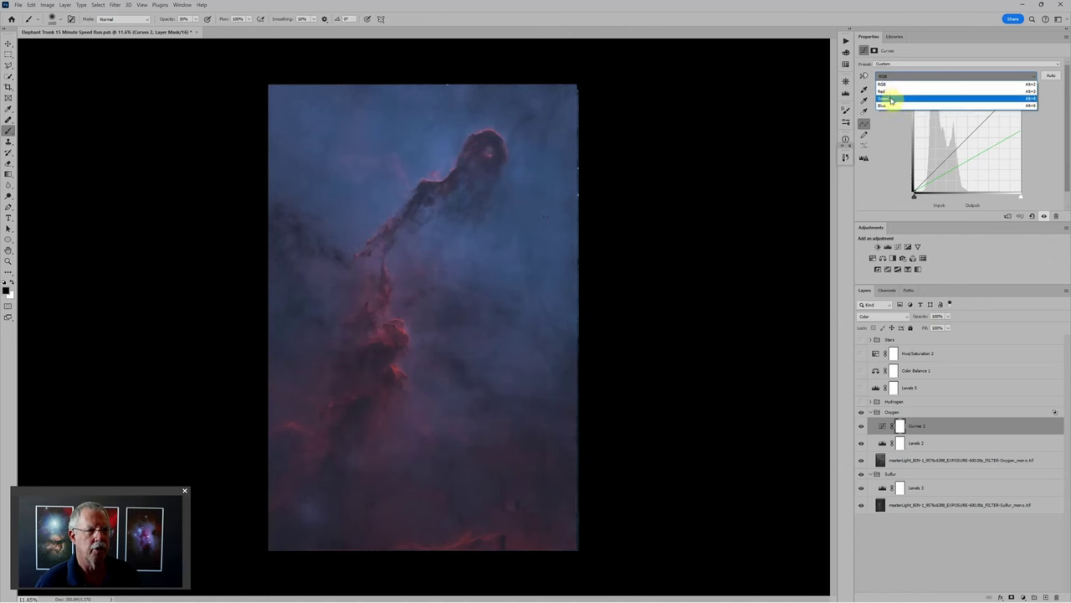
click(892, 100)
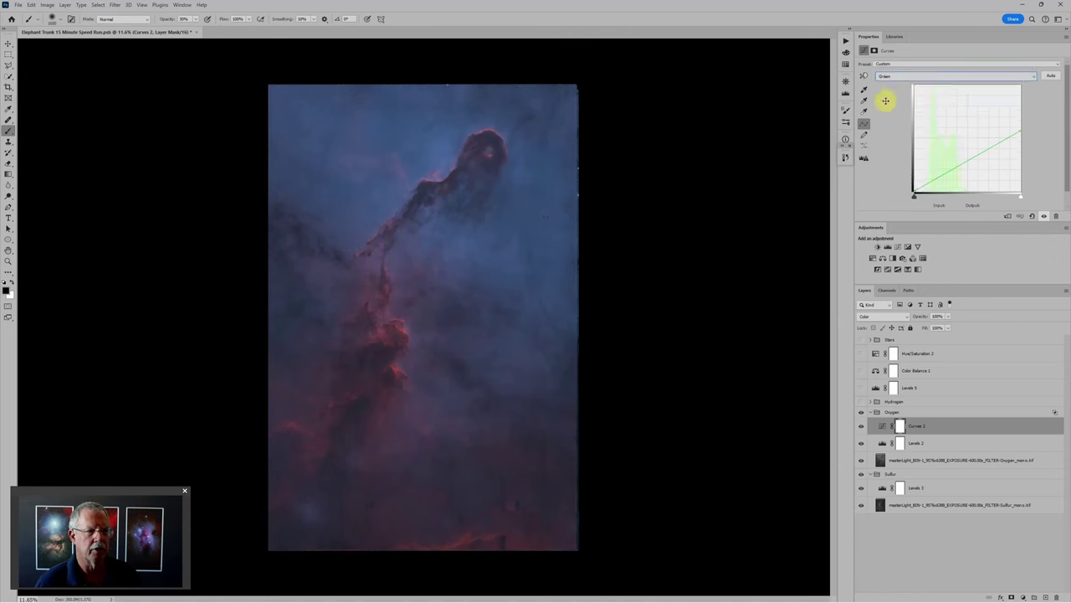
drag(1021, 131, 1044, 130)
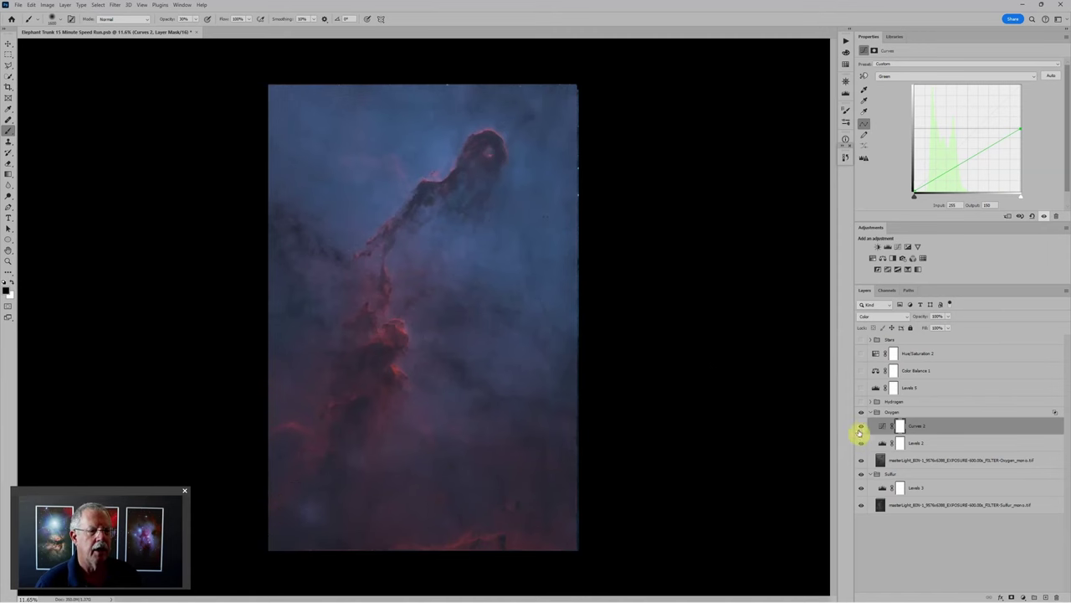
Paint the Curves 2 layer mask along the lower-left nebula
click(862, 341)
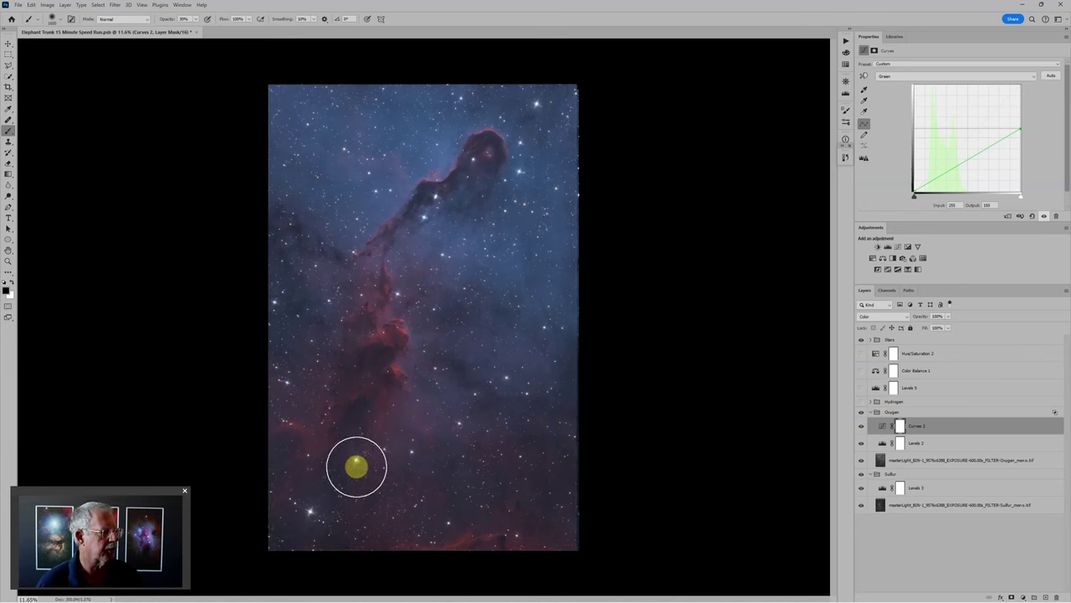
click(349, 449)
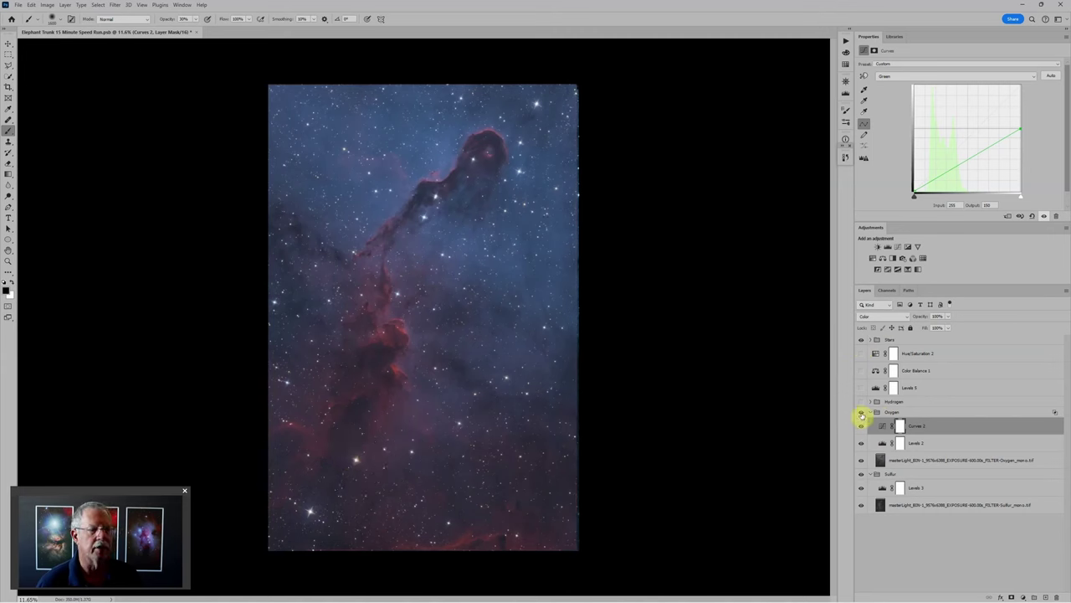
click(861, 339)
mouse_move(435, 459)
mouse_down()
mouse_move(379, 490)
mouse_move(356, 464)
mouse_move(362, 457)
mouse_move(336, 476)
mouse_move(352, 458)
mouse_move(359, 479)
mouse_move(368, 474)
mouse_move(426, 509)
mouse_move(465, 514)
mouse_move(445, 492)
mouse_up()
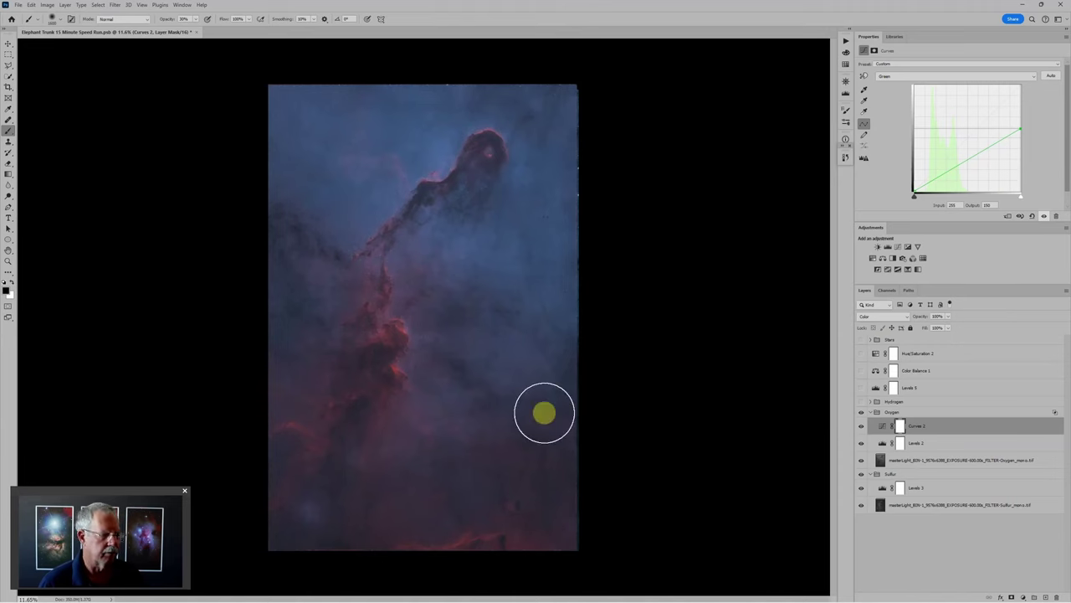
Zoom into the lower-left bluish patch, mask it out on Curves 2, and compare with stars
key(ctrl+plus)
drag(269, 562, 428, 483)
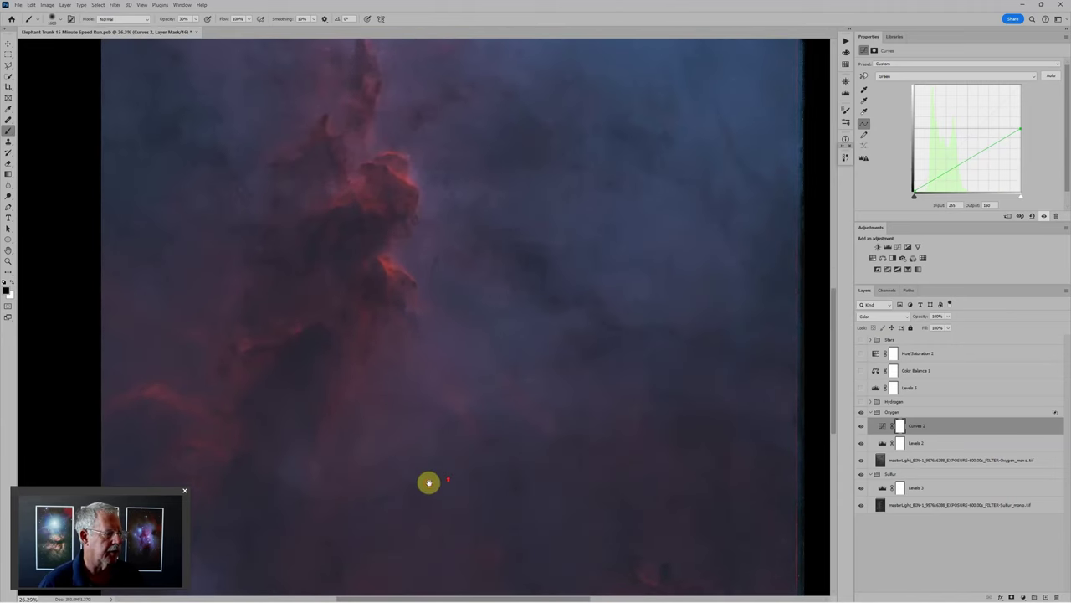
drag(483, 430, 569, 342)
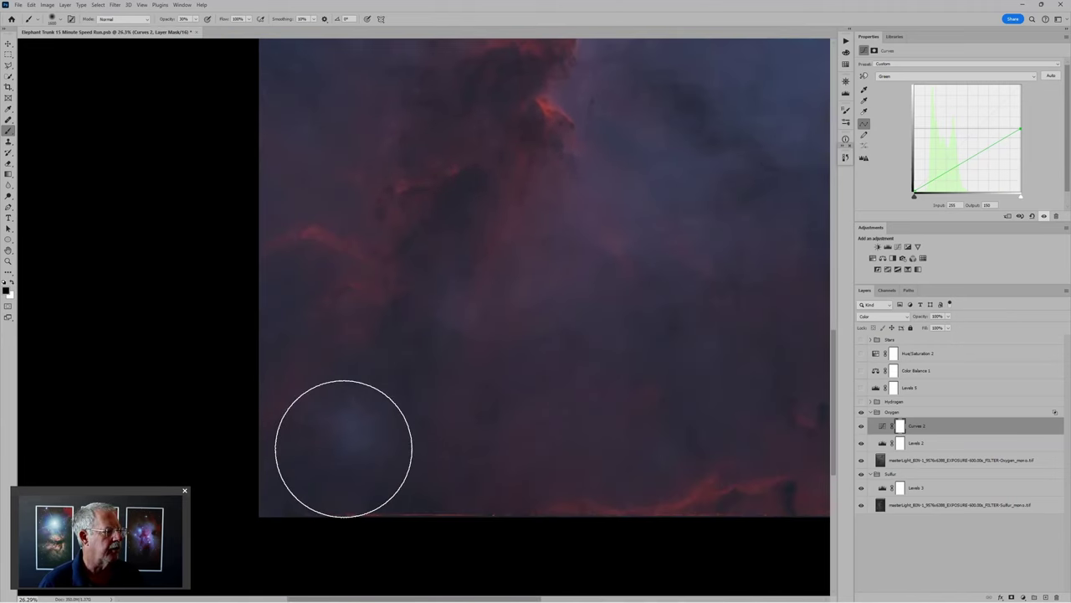
mouse_move(349, 446)
mouse_down()
mouse_move(352, 404)
mouse_move(315, 453)
mouse_move(360, 422)
mouse_move(370, 444)
mouse_move(335, 439)
mouse_up()
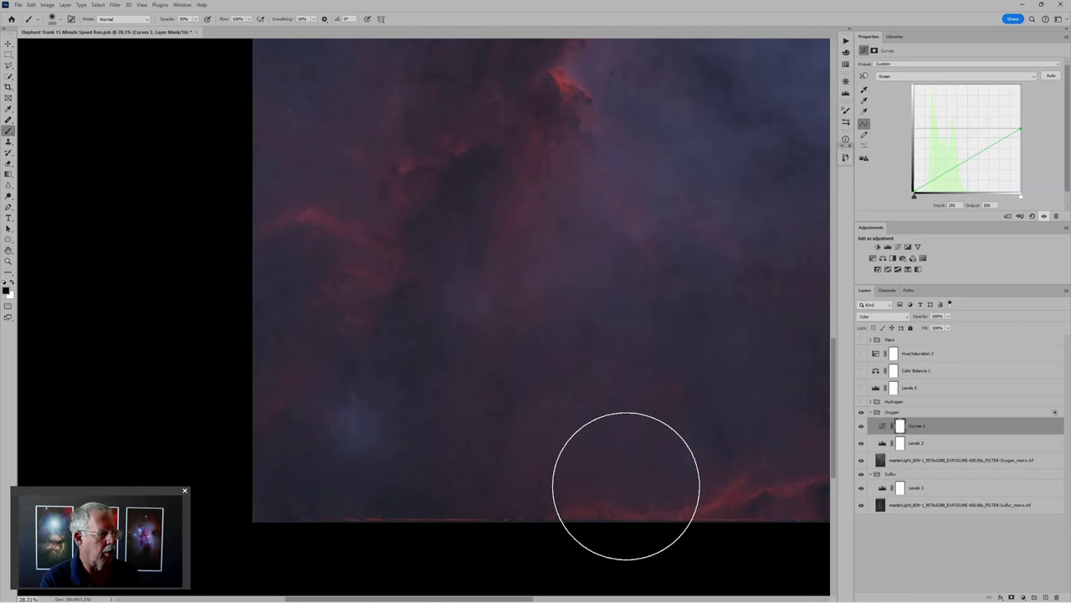
click(862, 339)
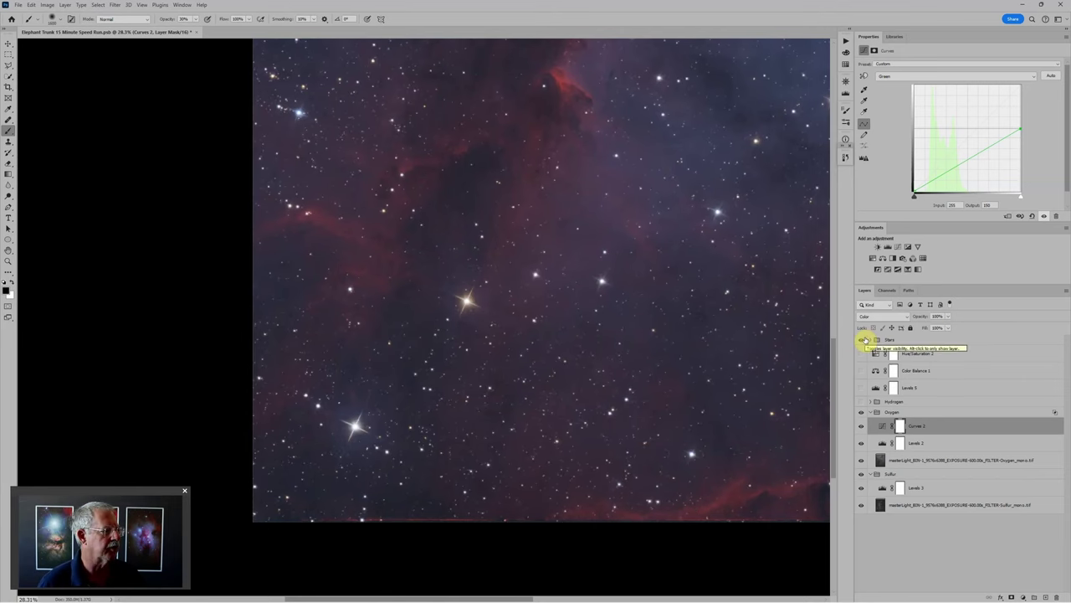
click(862, 339)
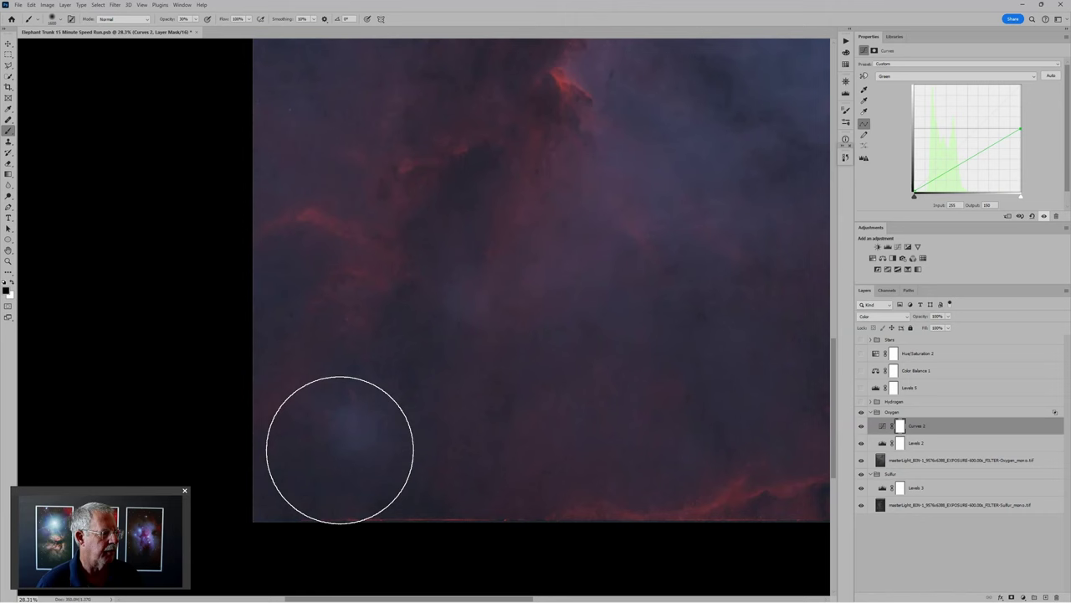
Remove the bluish blotch in the lower-left nebula from the Oxygen layer with the Remove Tool
click(880, 460)
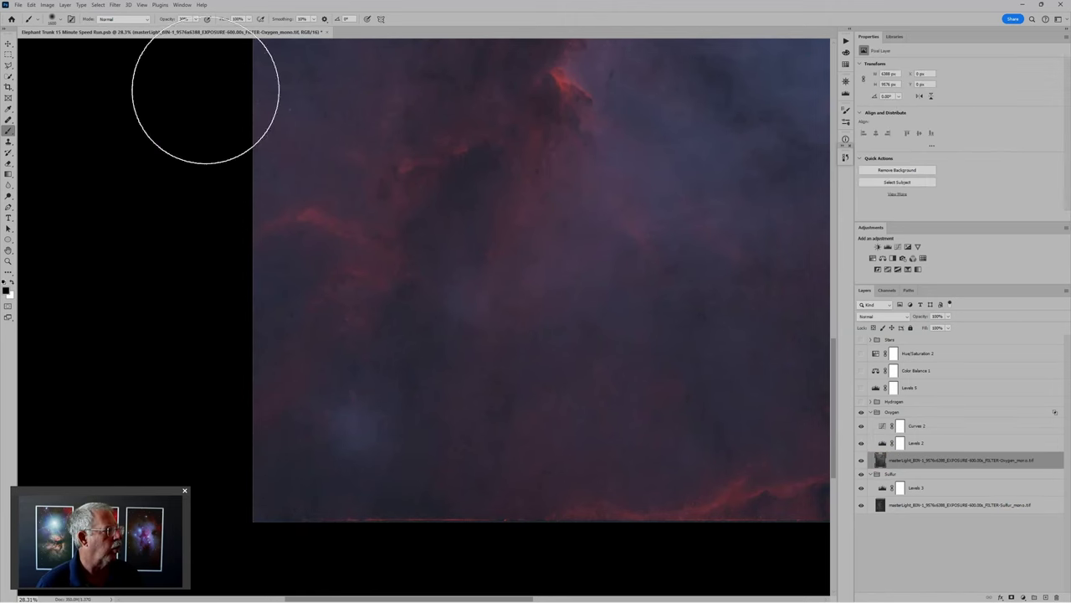
click(8, 121)
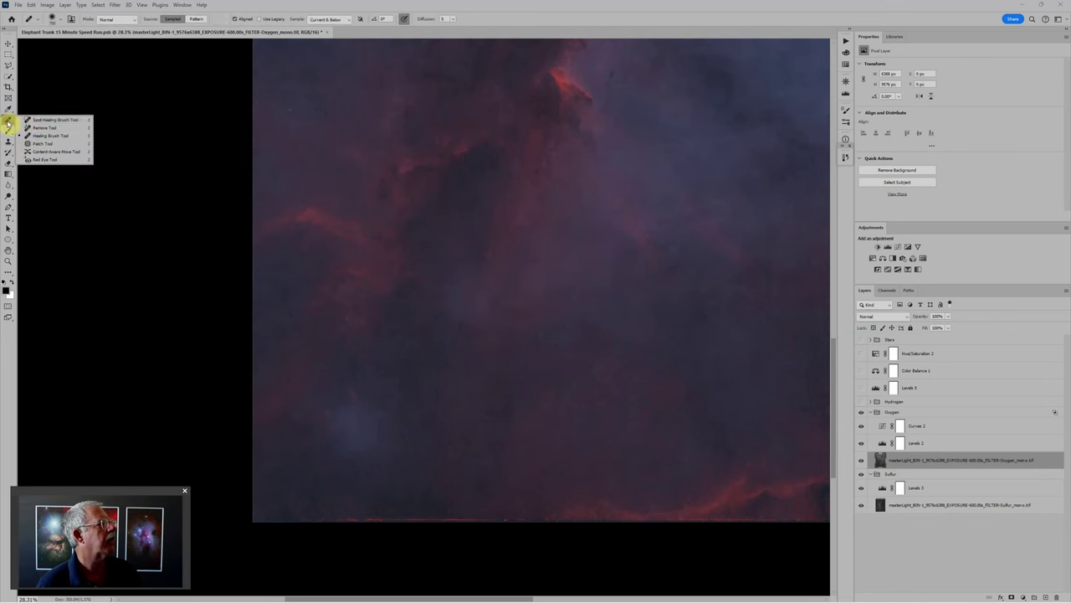
click(38, 129)
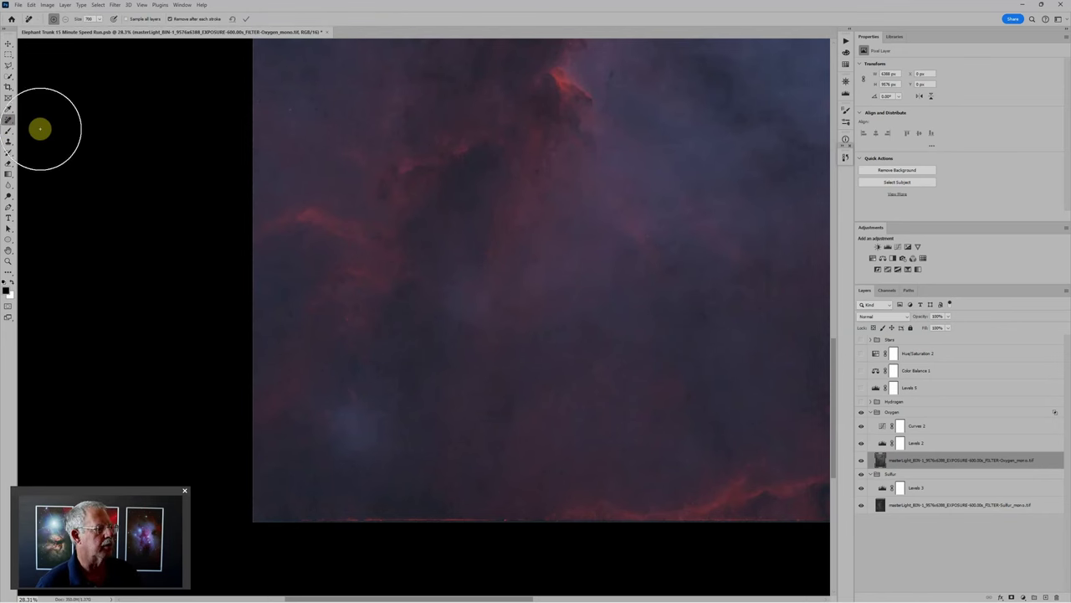
click(347, 419)
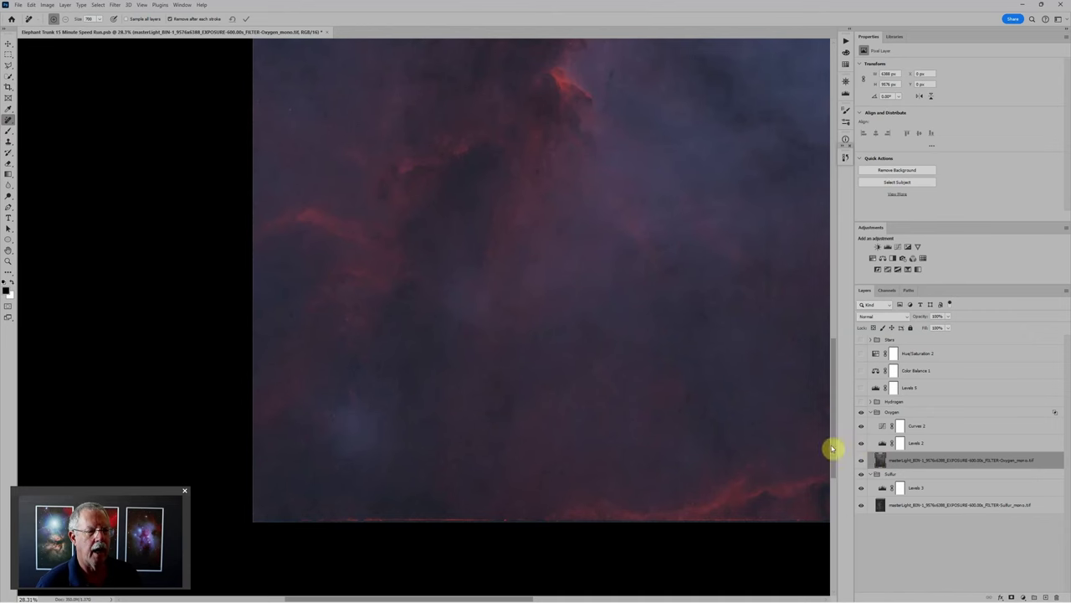
click(354, 424)
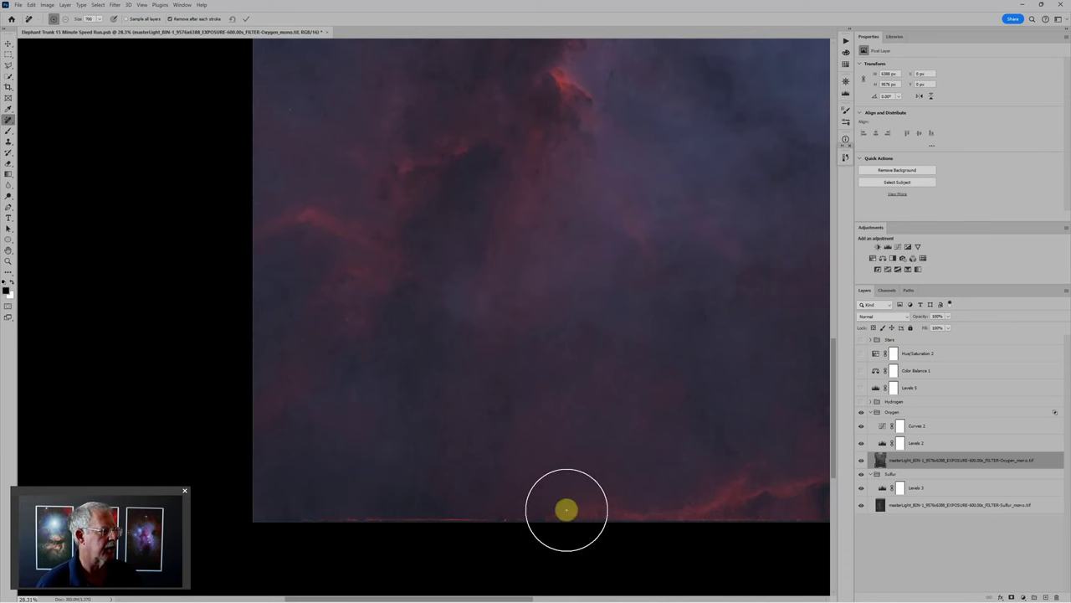
Clean up the remaining small blemishes in the lower and middle nebula
click(354, 394)
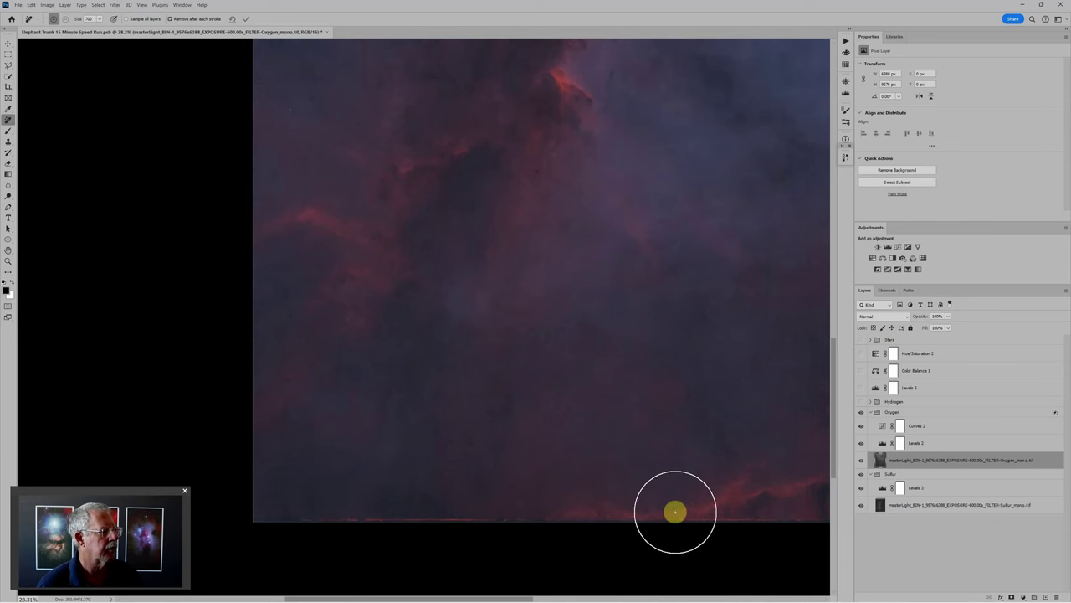
scroll(464, 430, down, 2)
scroll(580, 454, down, 2)
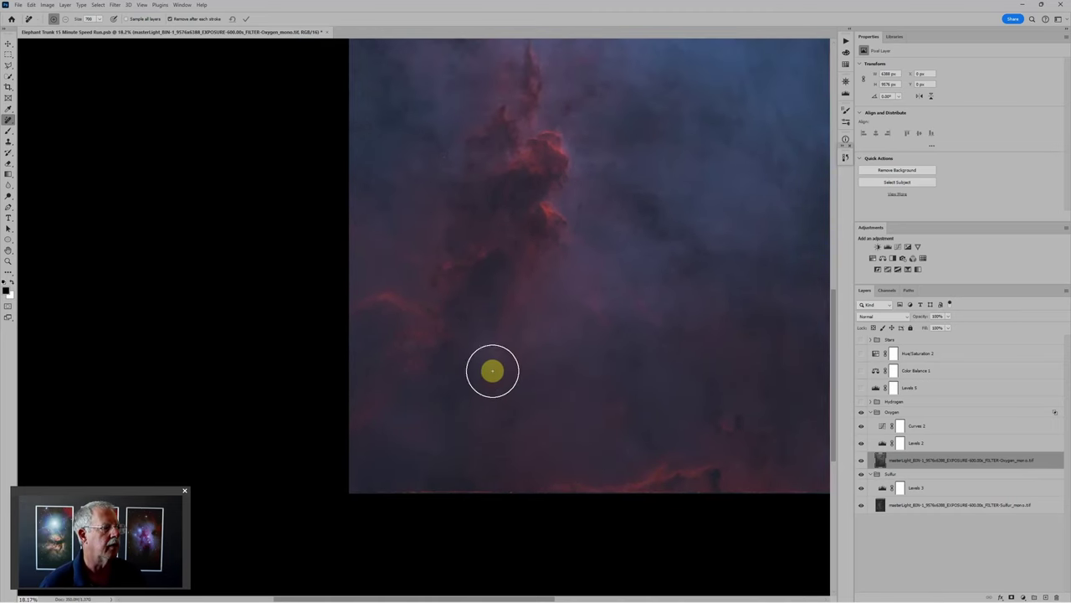
click(485, 351)
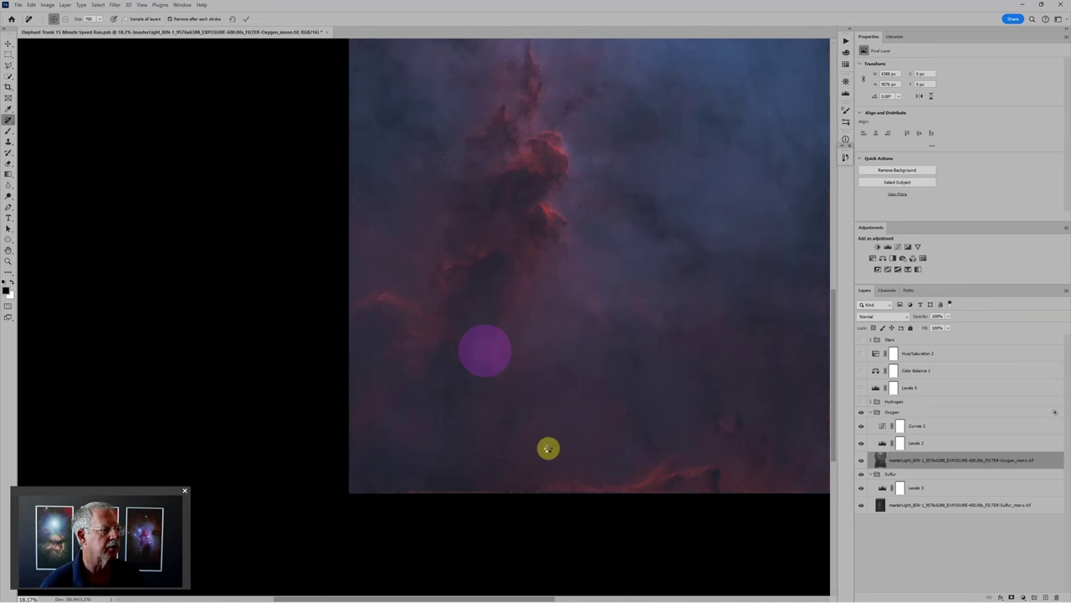
scroll(546, 449, up, 2)
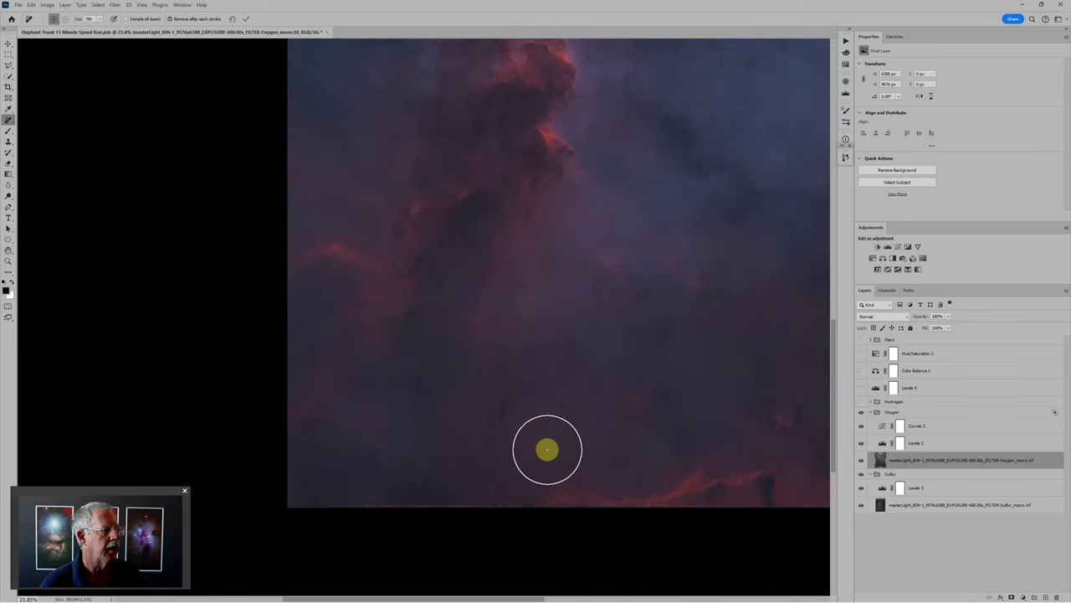
scroll(508, 362, down, 4)
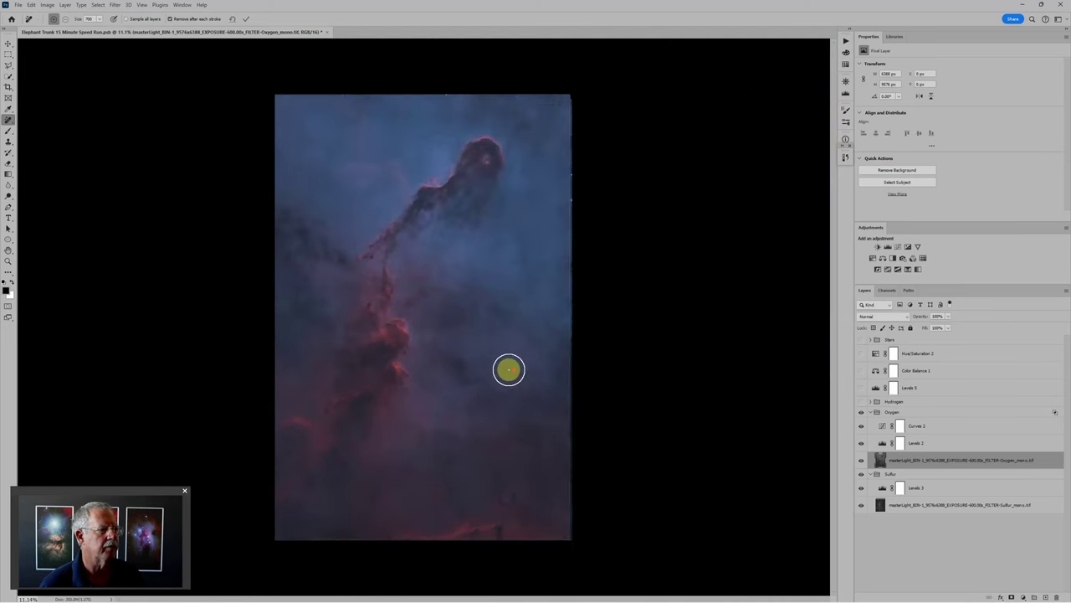
scroll(462, 390, up, 2)
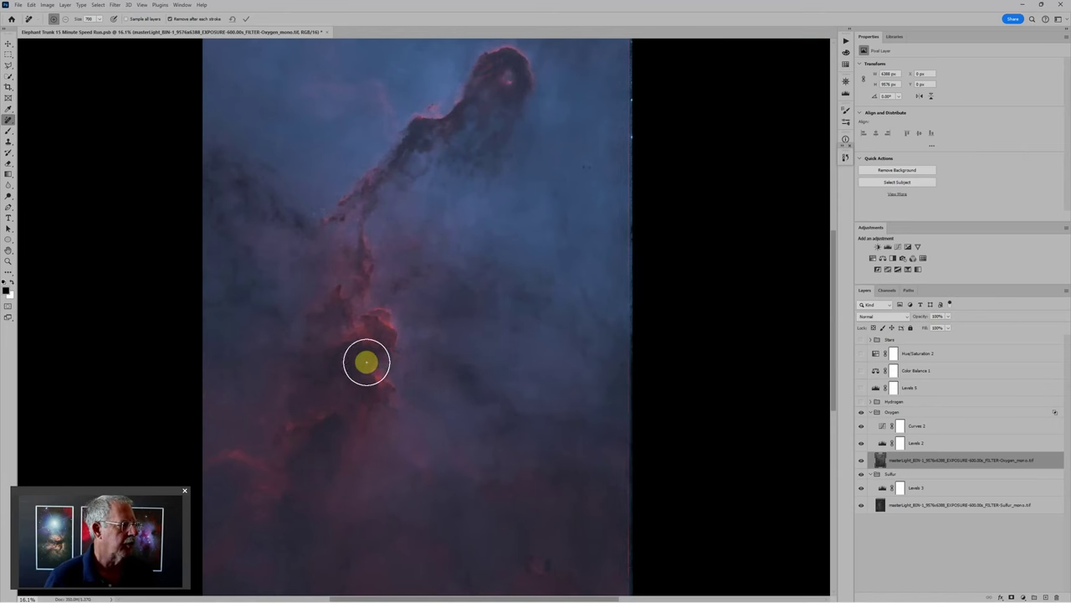
Collapse and hide the Oxygen group, then select the Sulfur masterLight layer
scroll(444, 410, down, 2)
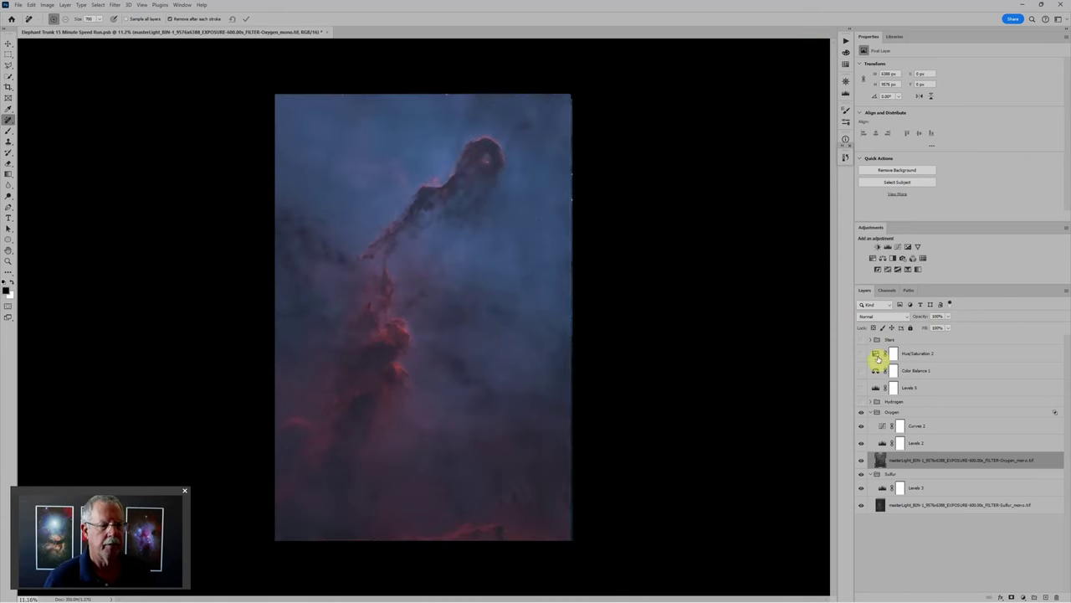
click(870, 413)
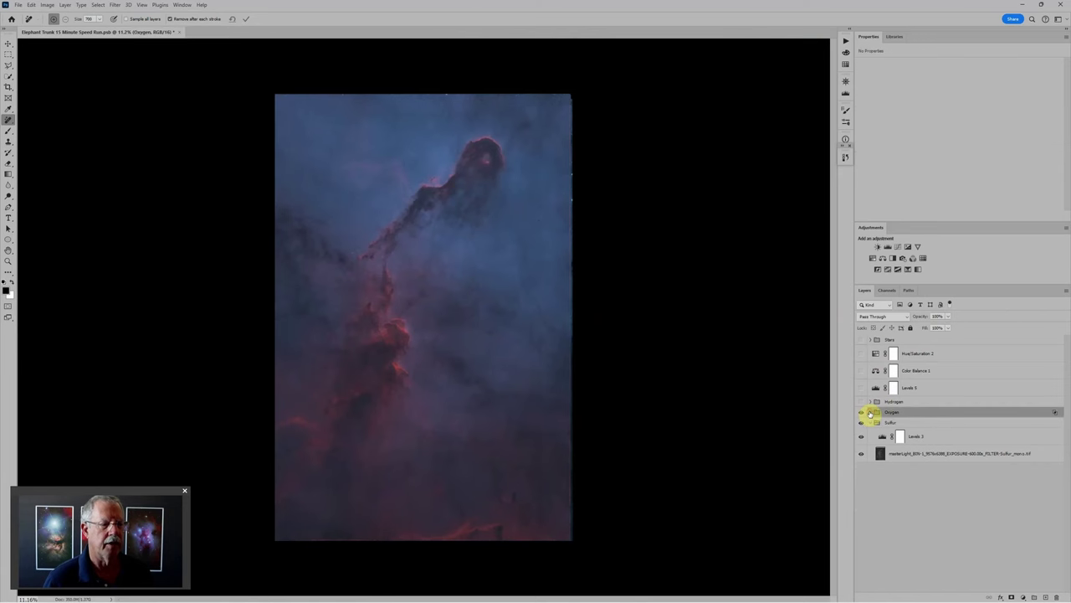
click(861, 413)
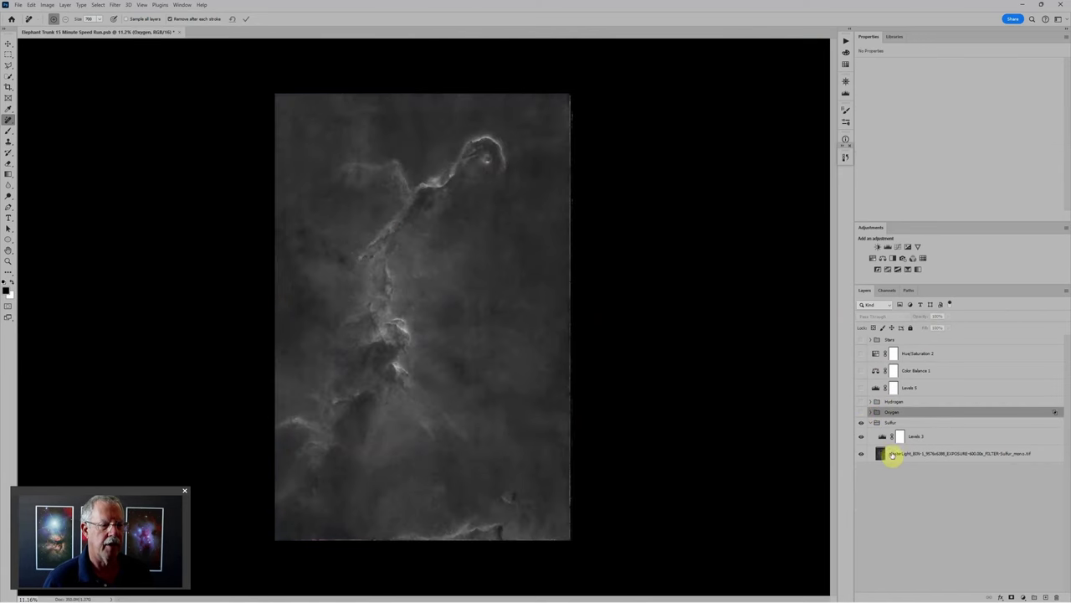
click(883, 454)
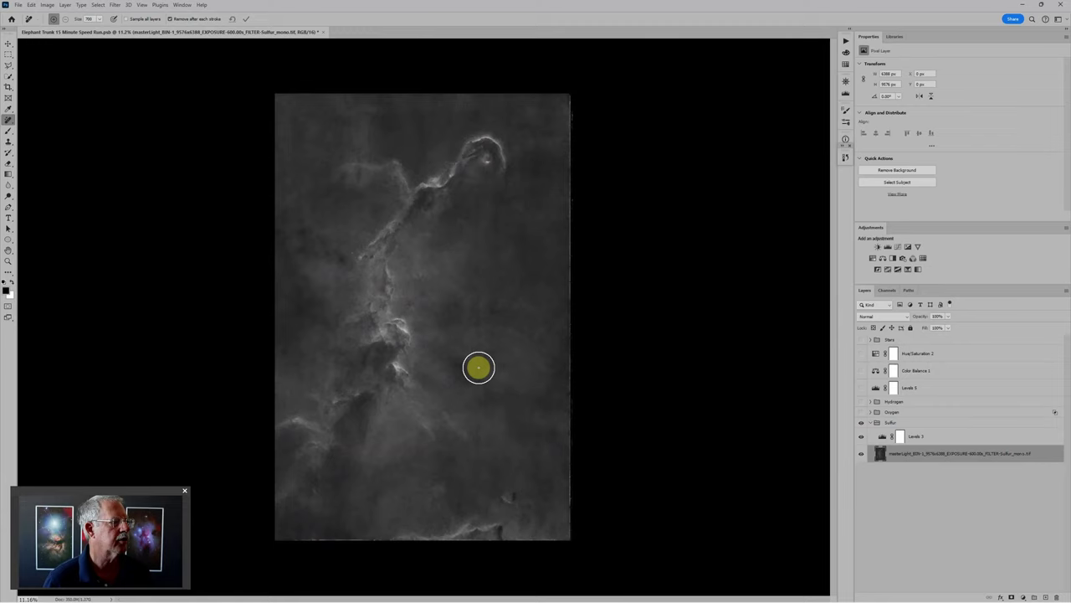
Zoom in and out to inspect the grayscale Sulfur image
scroll(377, 404, up, 3)
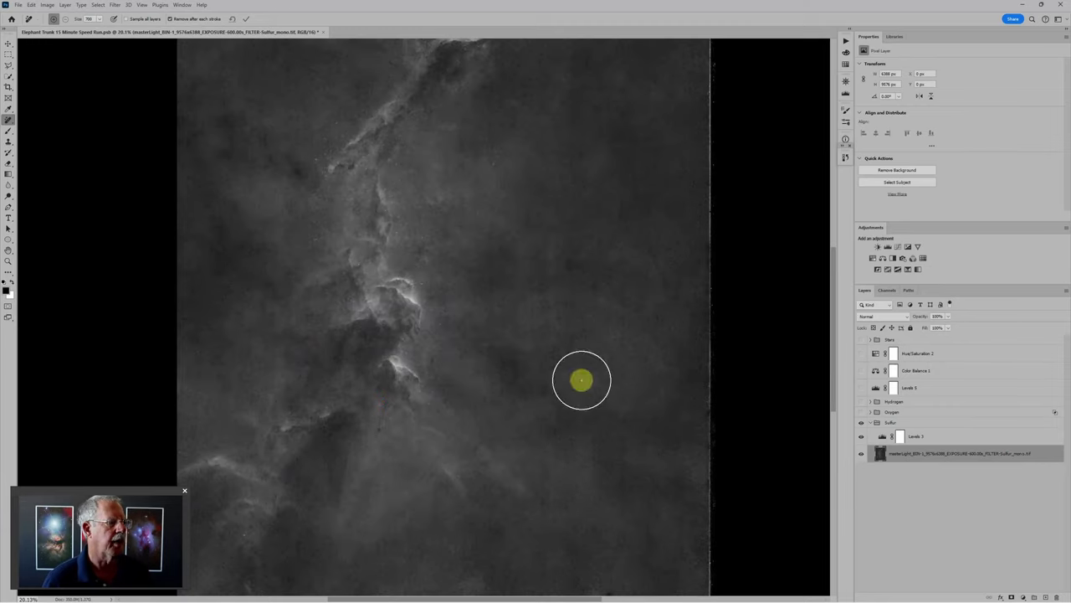
scroll(581, 387, up, 1)
scroll(580, 386, up, 1)
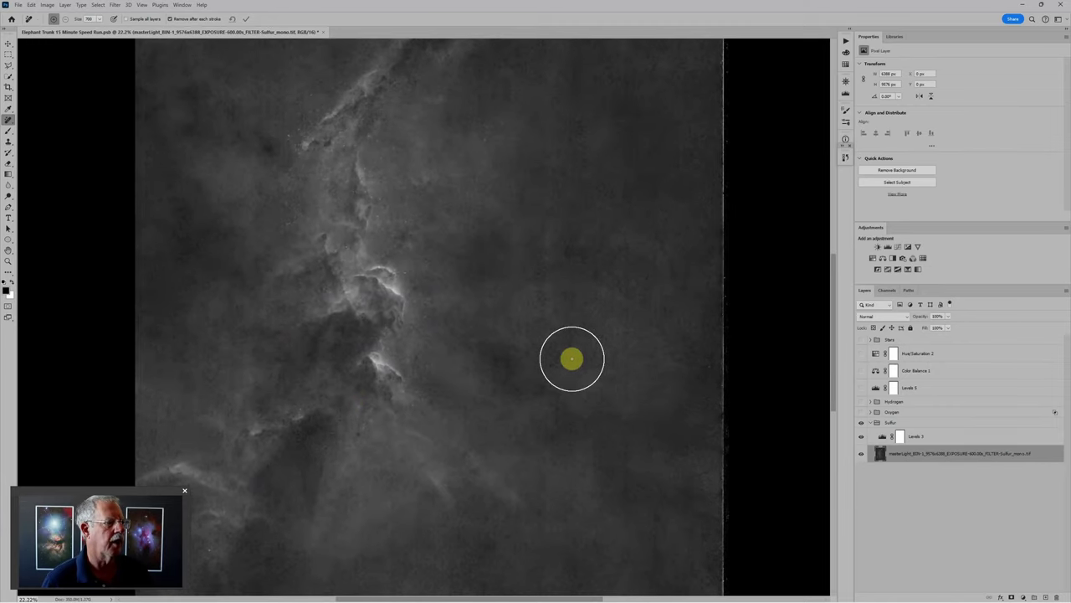
scroll(548, 363, down, 2)
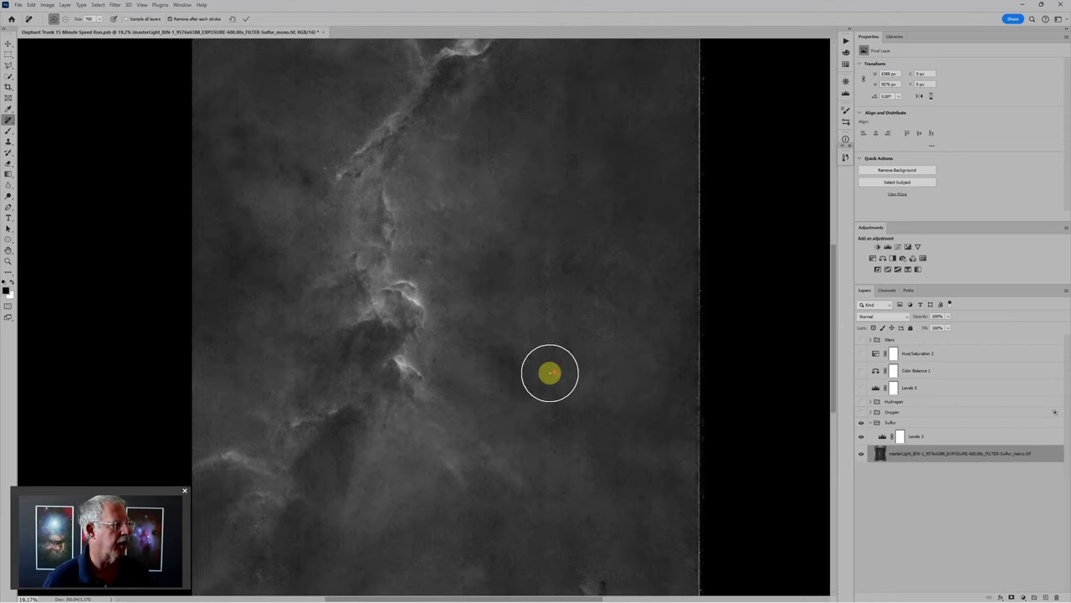
scroll(565, 395, down, 1)
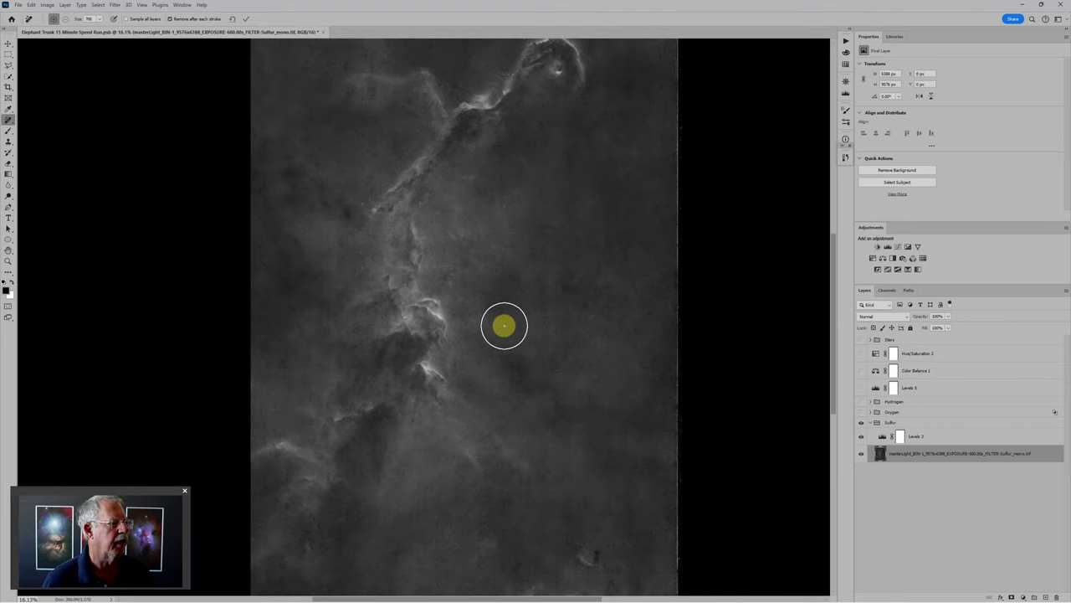
scroll(505, 323, down, 2)
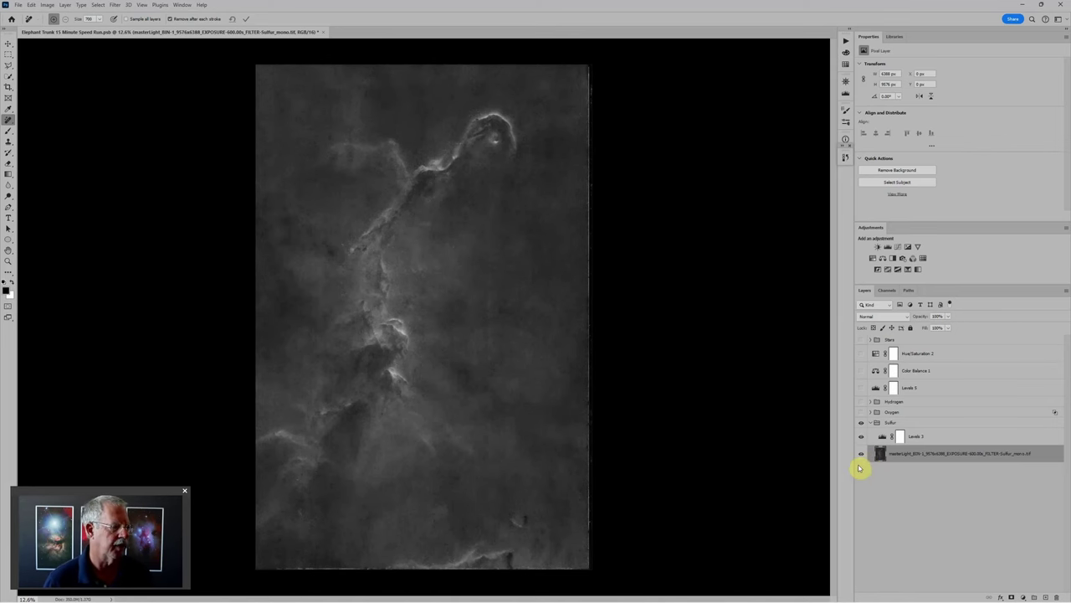
scroll(399, 411, up, 1)
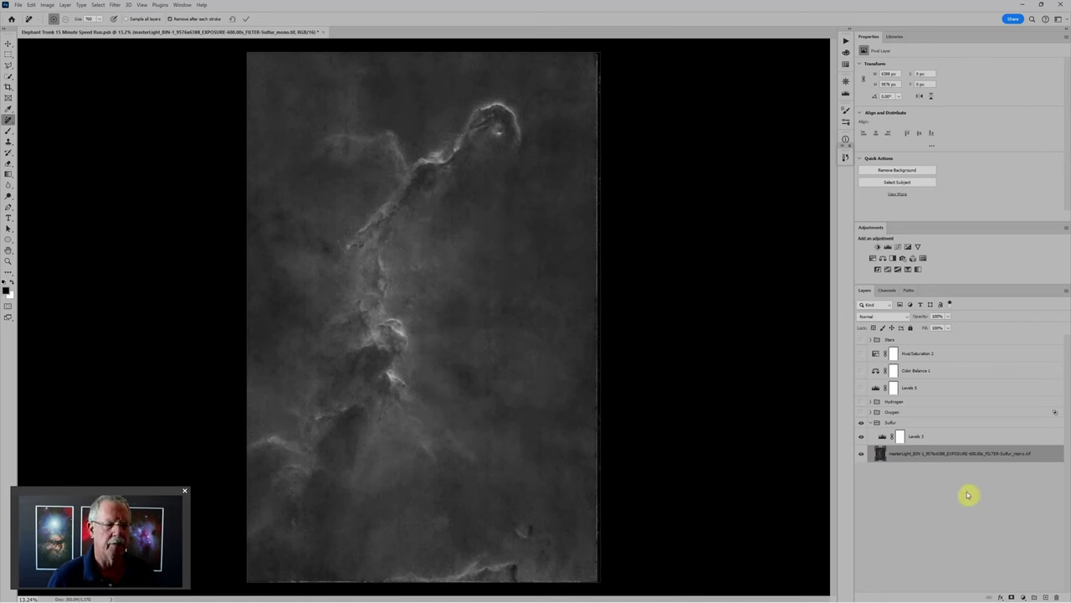
Convert the Sulfur masterLight layer into an embedded smart object
right_click(1038, 455)
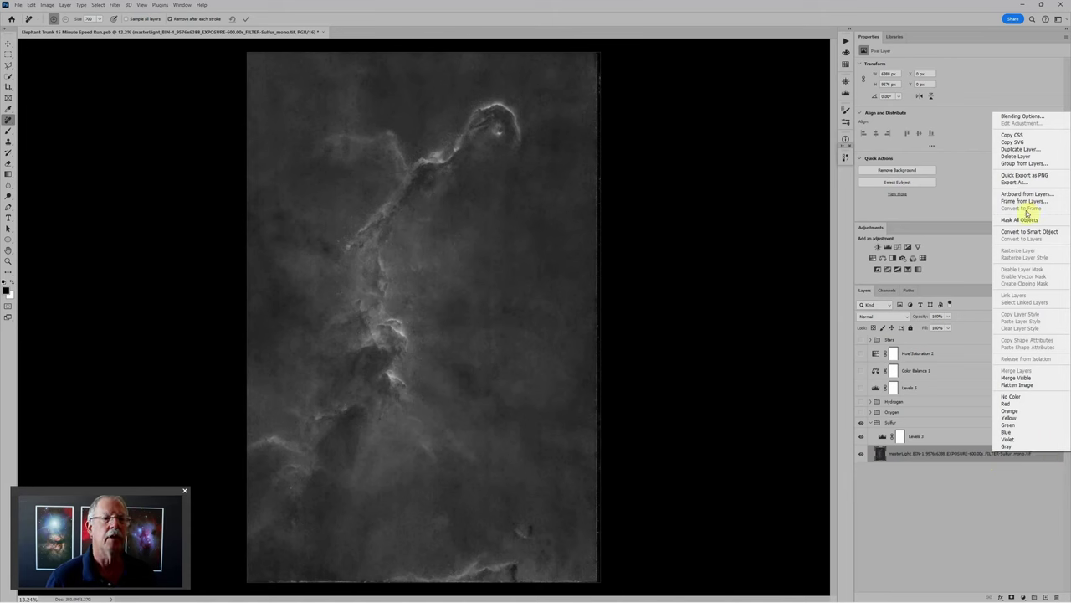
click(1014, 233)
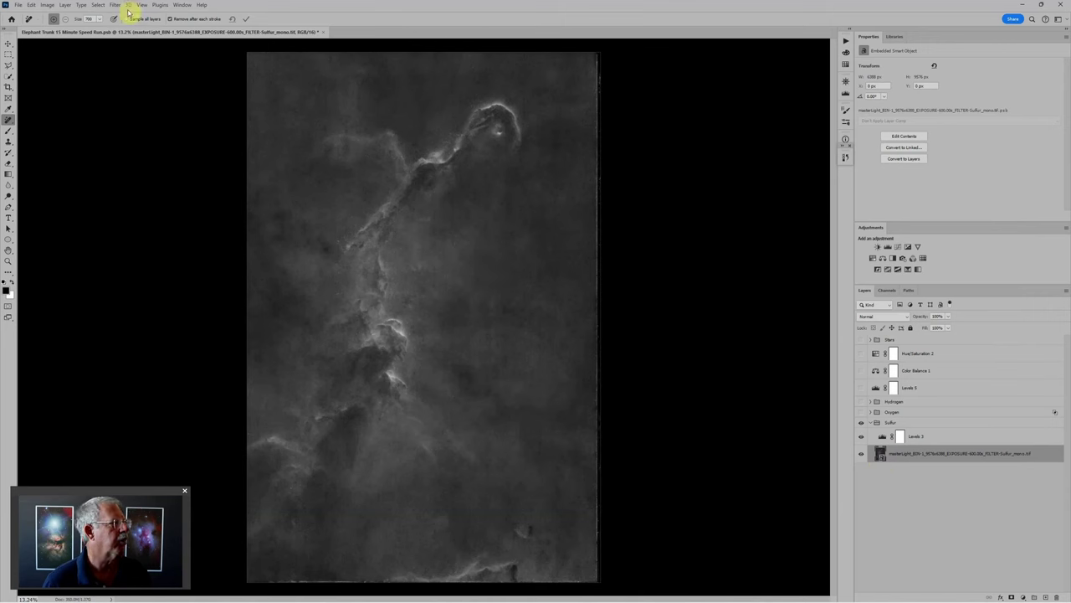
click(117, 6)
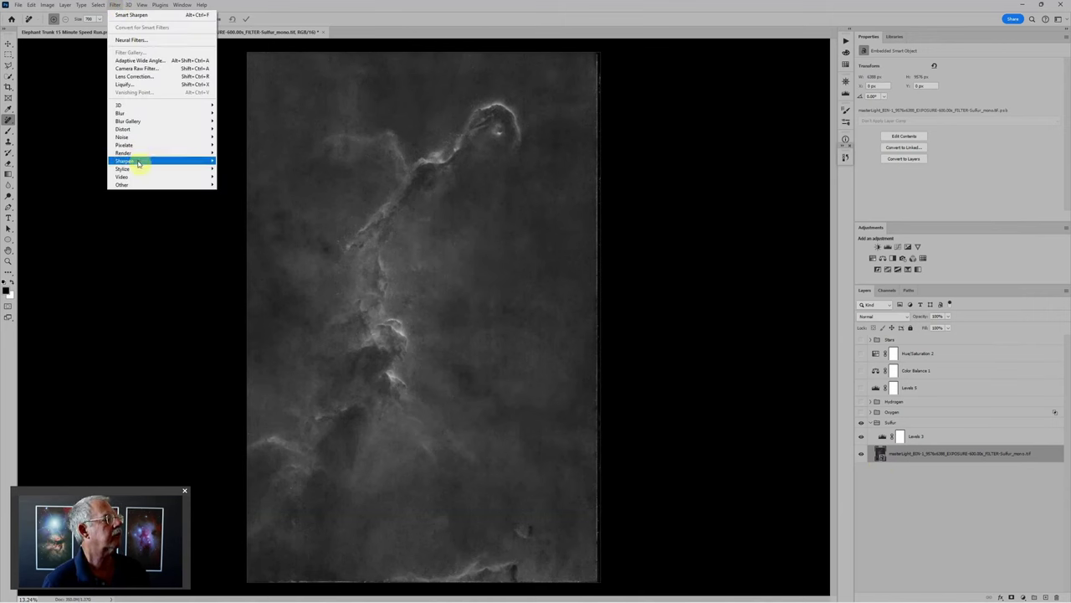
mouse_move(139, 162)
click(231, 192)
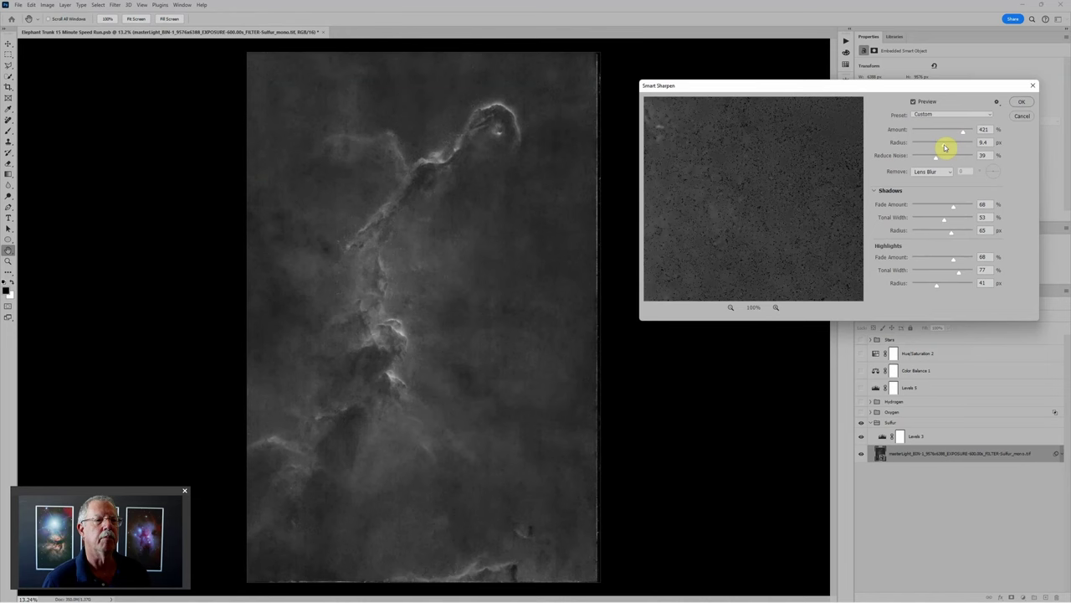
click(1021, 101)
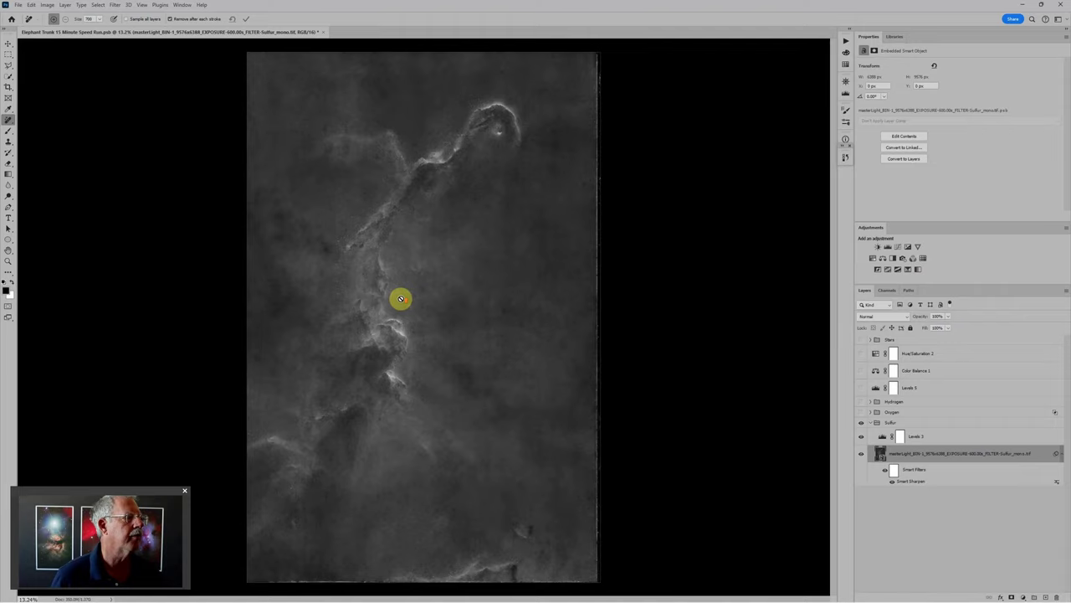
scroll(401, 299, up, 3)
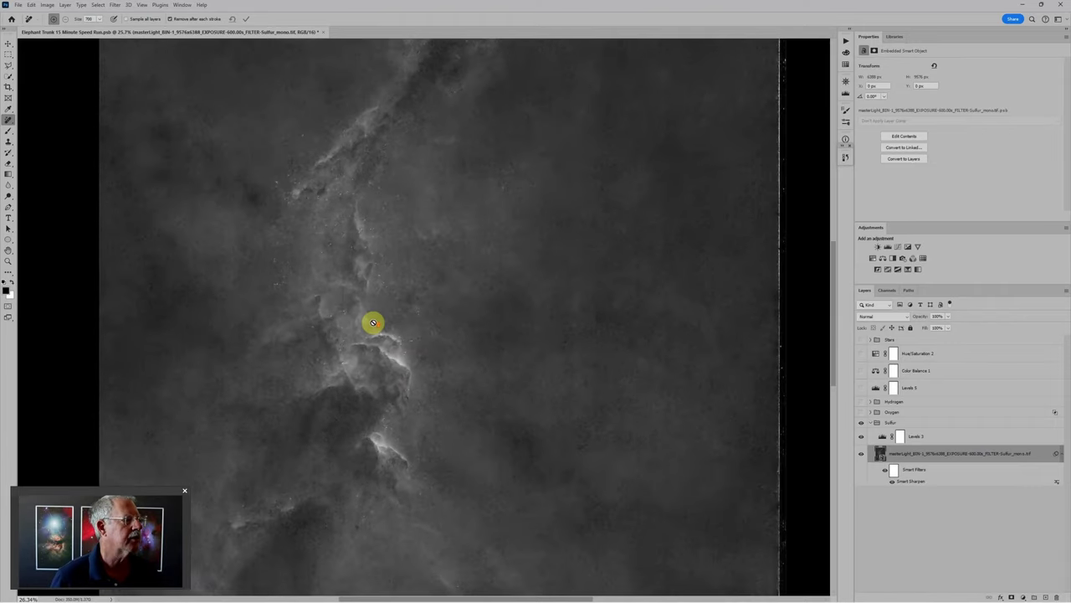
scroll(373, 321, up, 2)
scroll(519, 418, down, 1)
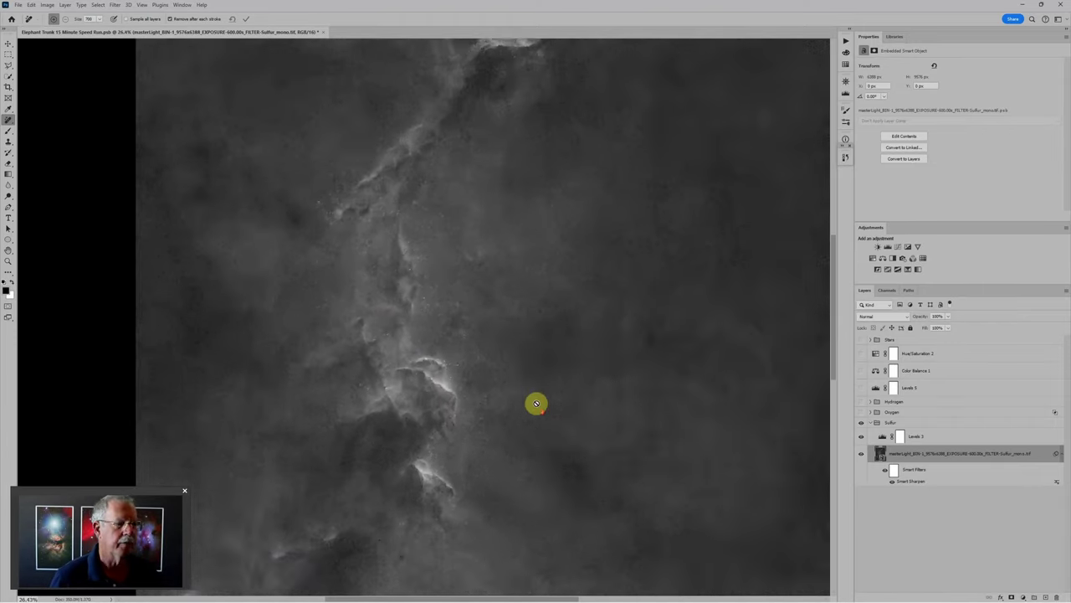
scroll(537, 404, down, 2)
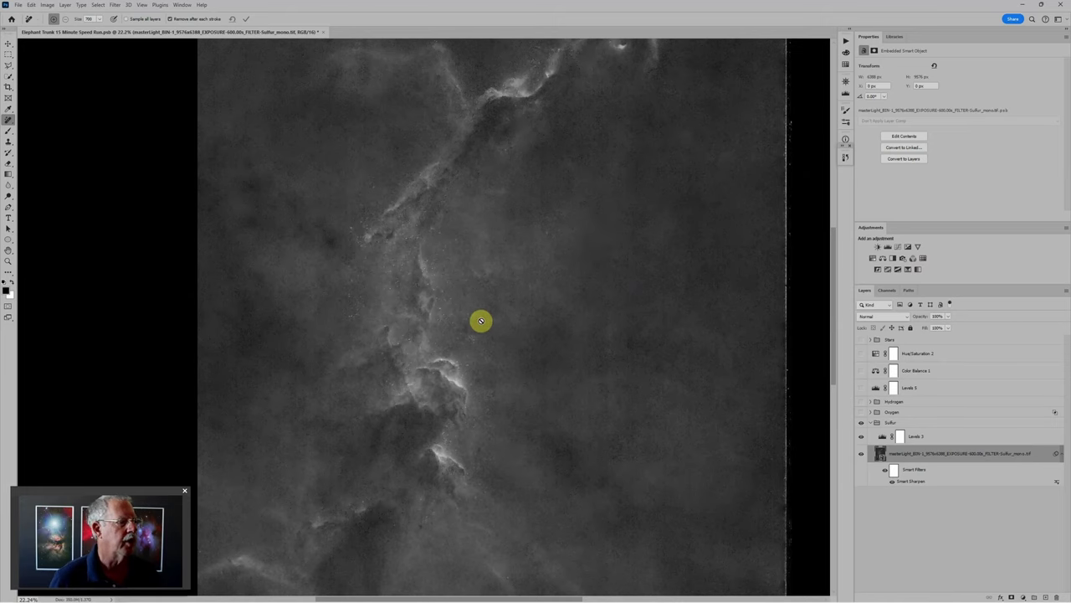
scroll(573, 251, down, 1)
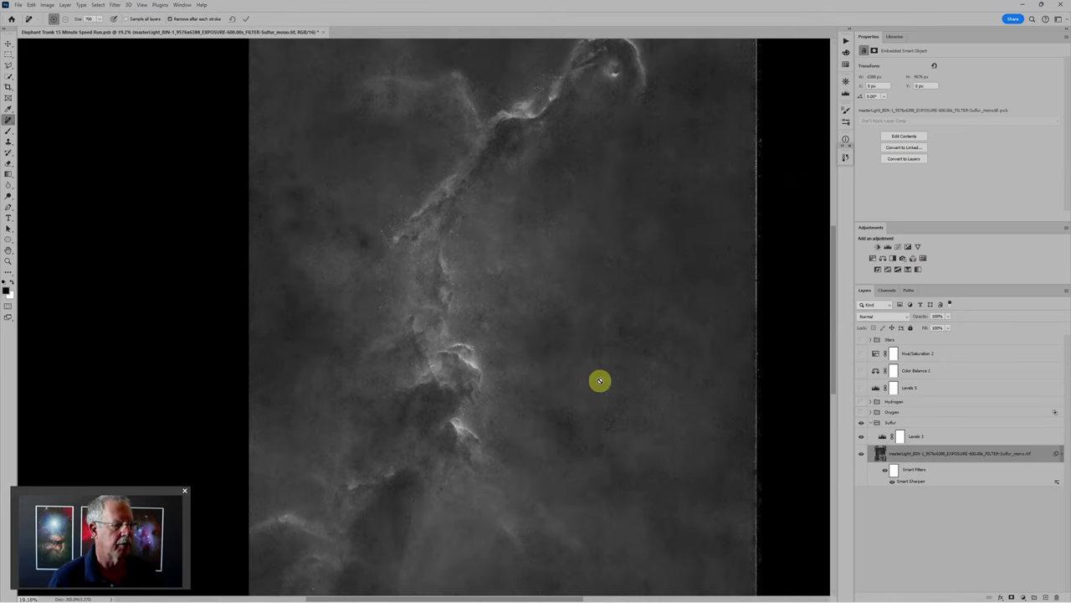
scroll(650, 483, down, 2)
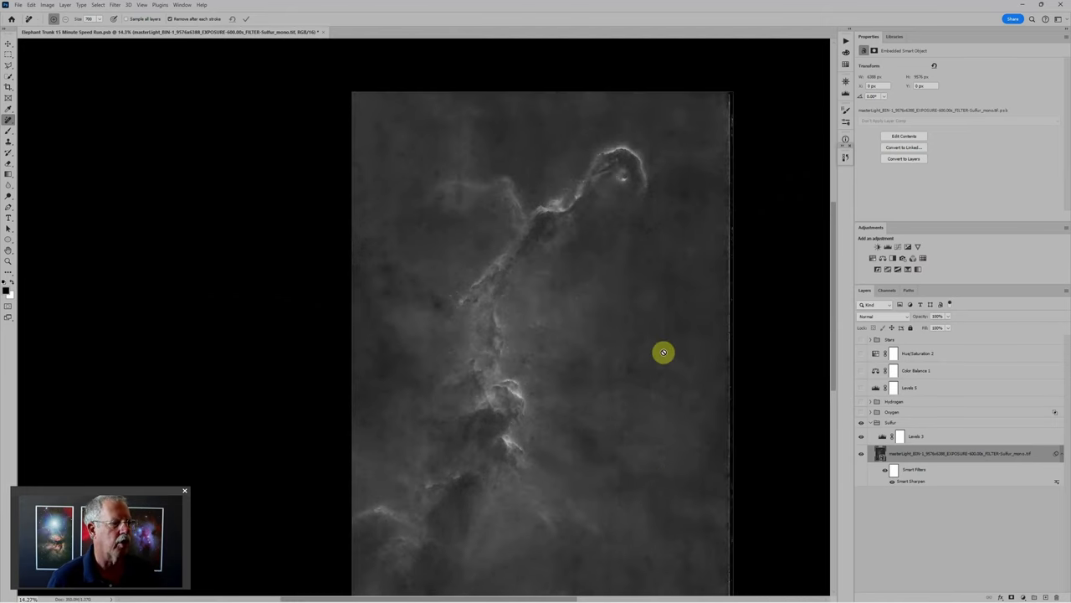
scroll(663, 353, down, 1)
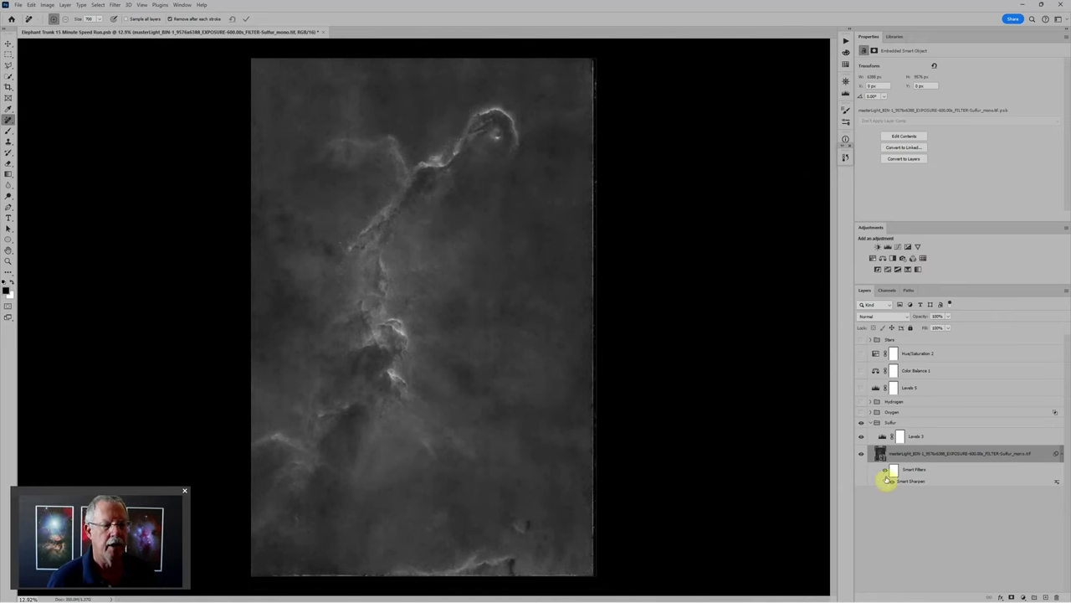
On the Smart Sharpen mask, paint black over the background with a larger brush at 100% opacity
click(893, 472)
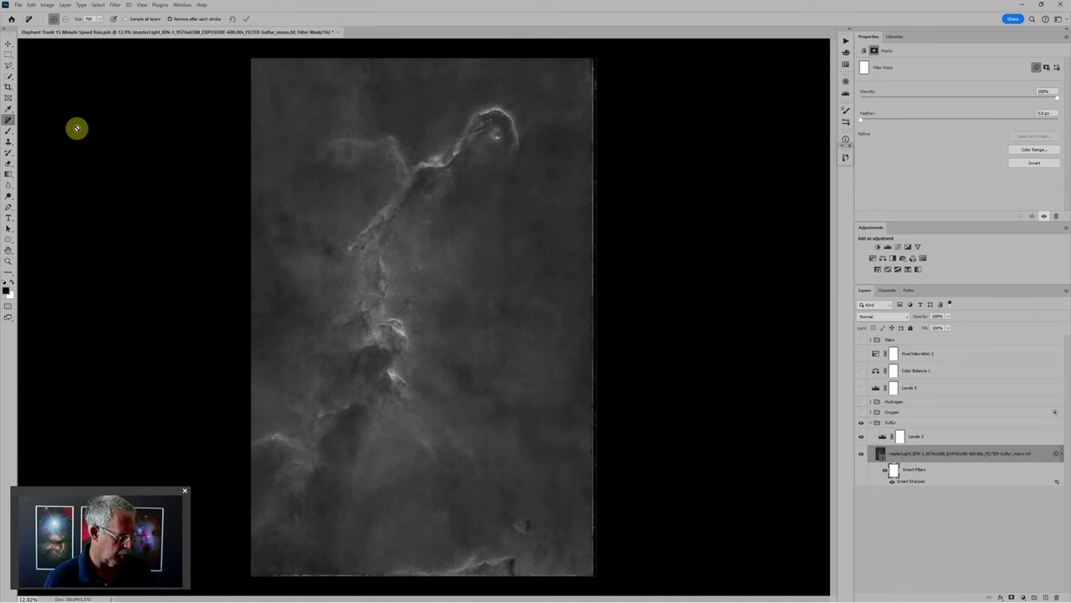
key(b)
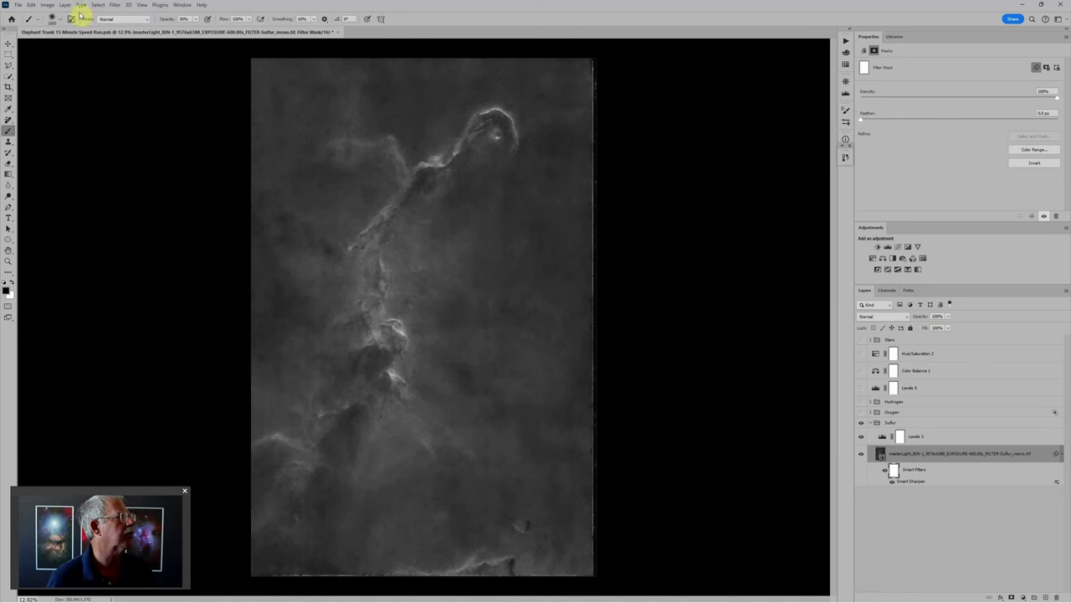
drag(160, 19, 255, 12)
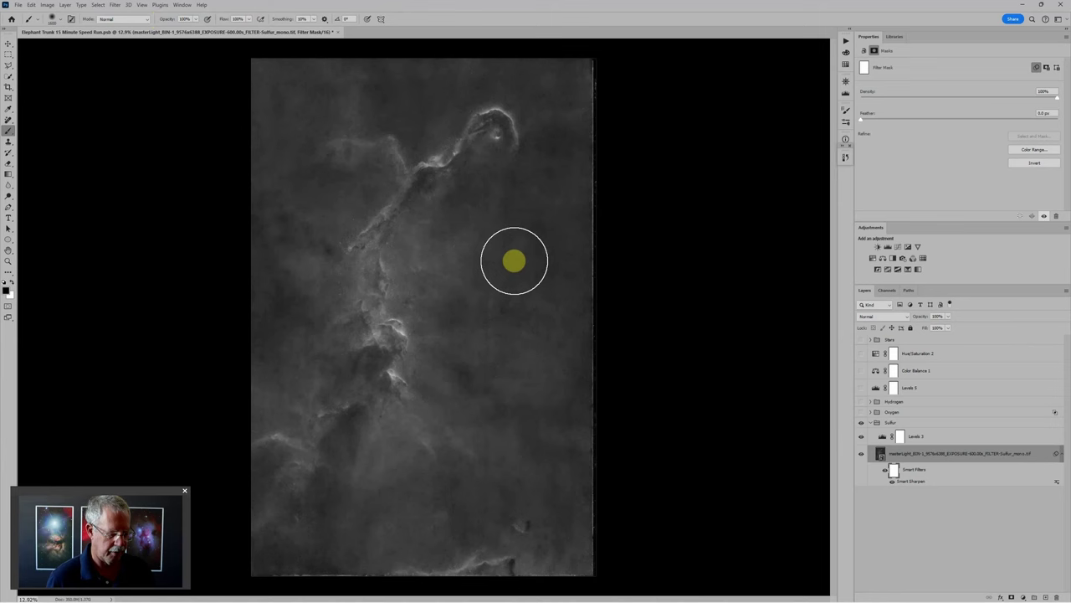
key(bracketright)
key(bracketright)
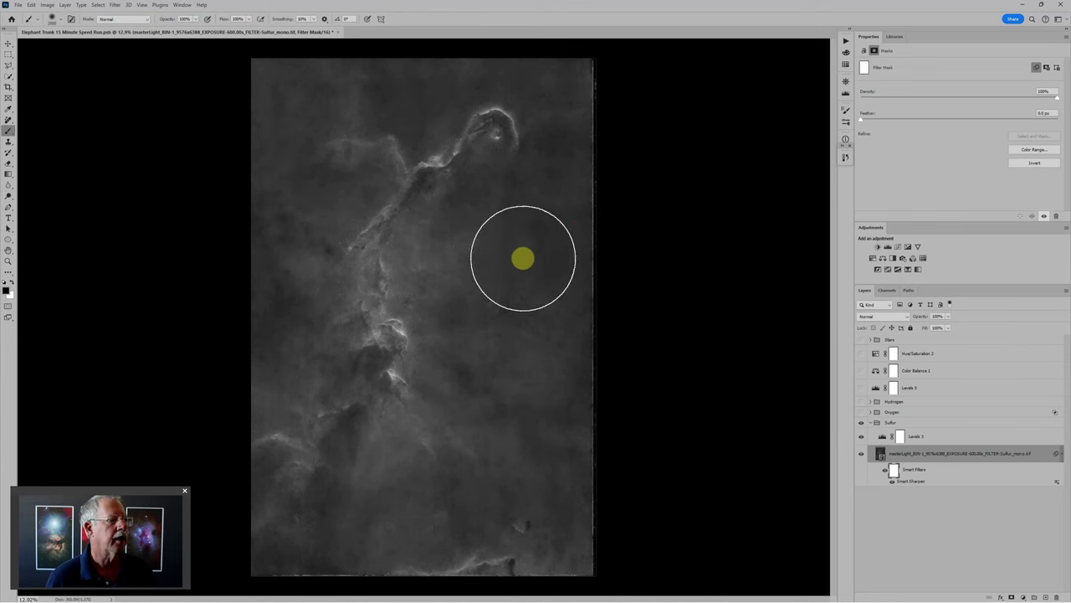
mouse_move(470, 262)
mouse_down()
mouse_move(503, 356)
mouse_move(537, 374)
mouse_move(563, 450)
mouse_move(542, 396)
mouse_move(510, 184)
mouse_move(557, 162)
mouse_move(575, 85)
mouse_move(439, 55)
mouse_move(334, 77)
mouse_move(300, 73)
mouse_move(255, 120)
mouse_move(272, 220)
mouse_move(256, 277)
mouse_move(265, 336)
mouse_move(233, 411)
mouse_move(243, 406)
mouse_move(291, 495)
mouse_move(269, 530)
mouse_move(418, 509)
mouse_move(401, 517)
mouse_move(353, 479)
mouse_move(457, 570)
mouse_move(415, 511)
mouse_move(559, 472)
mouse_move(562, 484)
mouse_move(551, 451)
mouse_move(561, 283)
mouse_move(477, 279)
mouse_up()
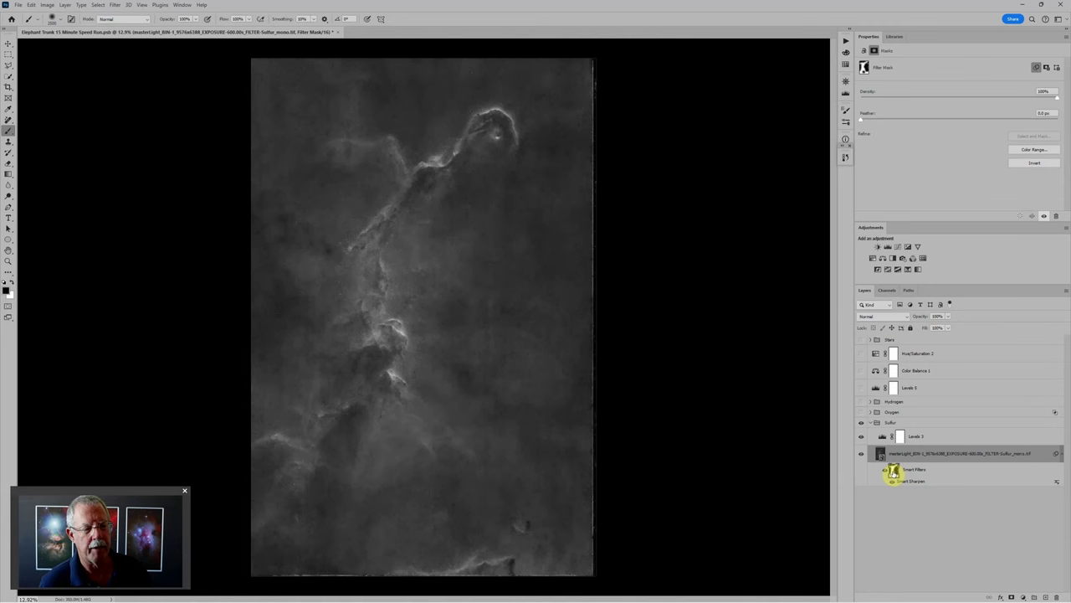
mouse_move(521, 220)
mouse_down()
mouse_move(502, 132)
mouse_move(437, 172)
mouse_move(394, 224)
mouse_up()
scroll(393, 219, up, 2)
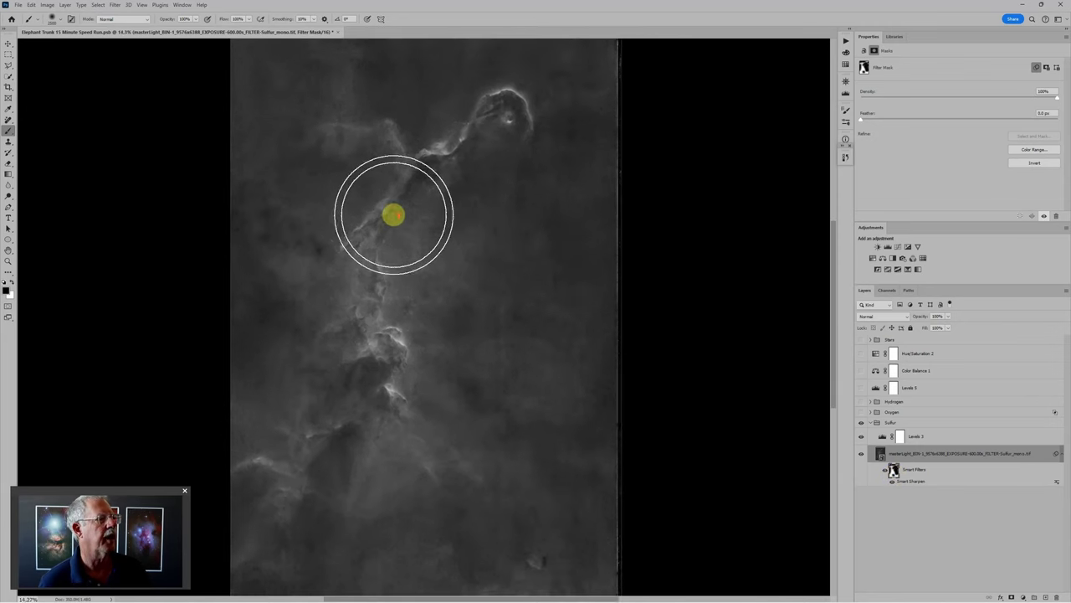
Switch to white and paint sharpening back in along the trunk and its head
click(6, 279)
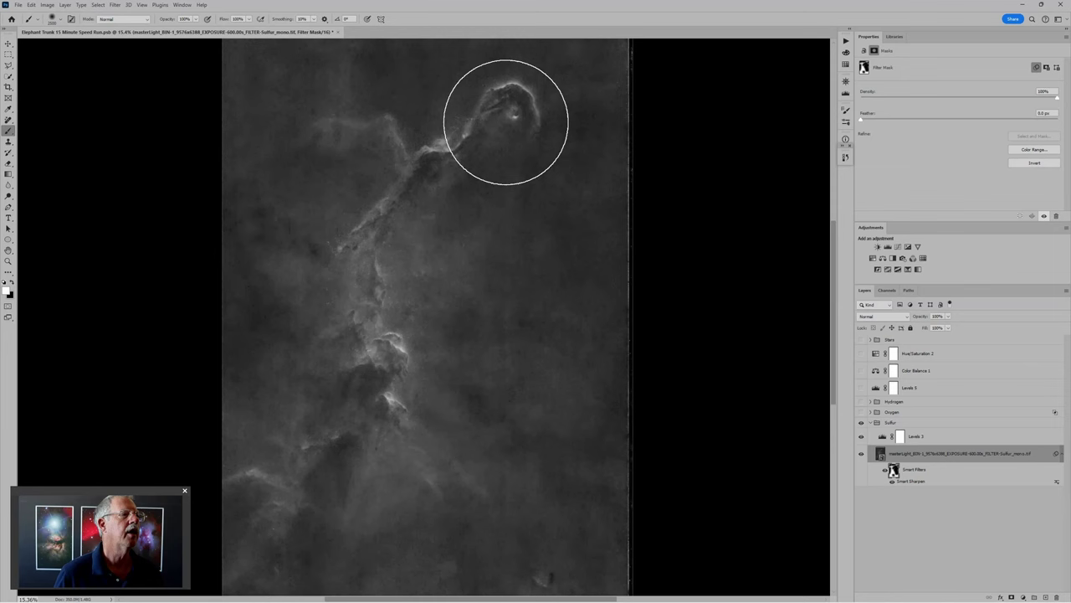
click(506, 122)
mouse_move(505, 122)
mouse_down()
mouse_move(436, 175)
mouse_move(393, 226)
mouse_up()
click(488, 131)
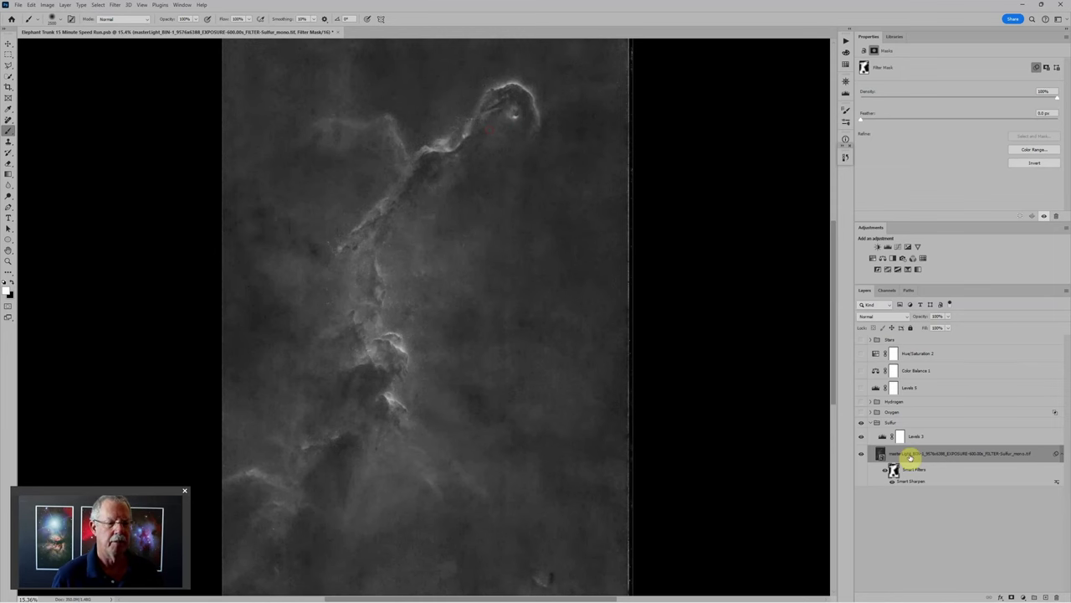
scroll(517, 310, down, 3)
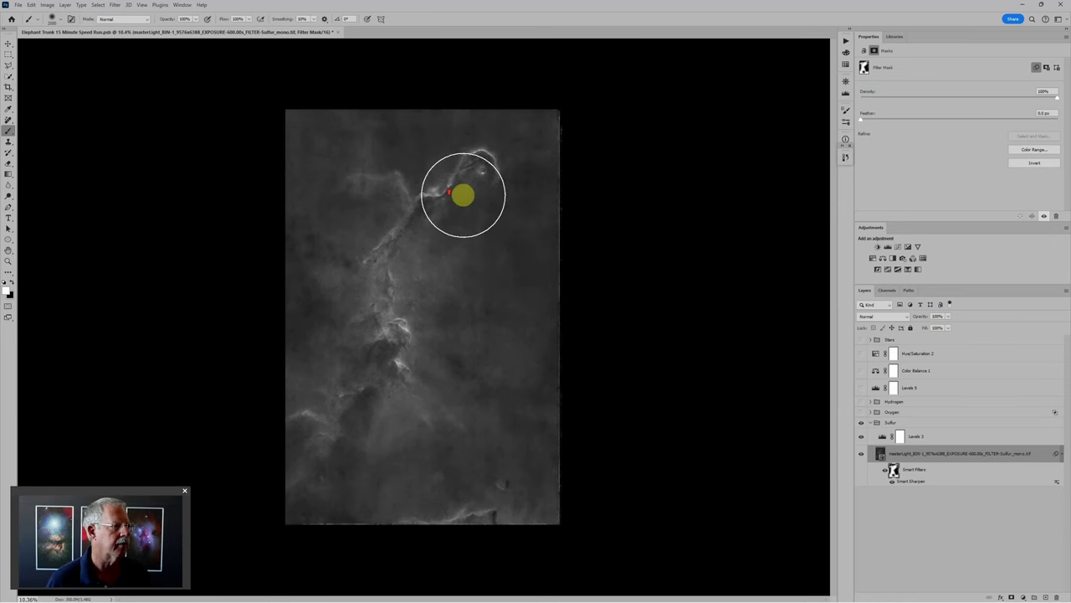
scroll(452, 182, up, 4)
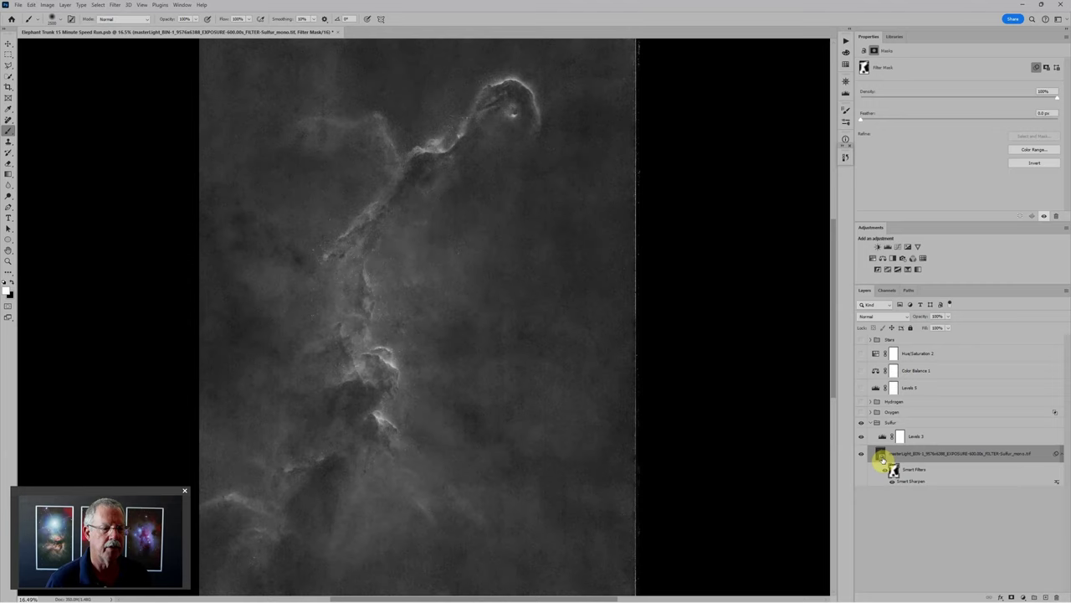
Open the Sulfur smart object's contents and spot-heal a small blemish in the nebula
double_click(881, 459)
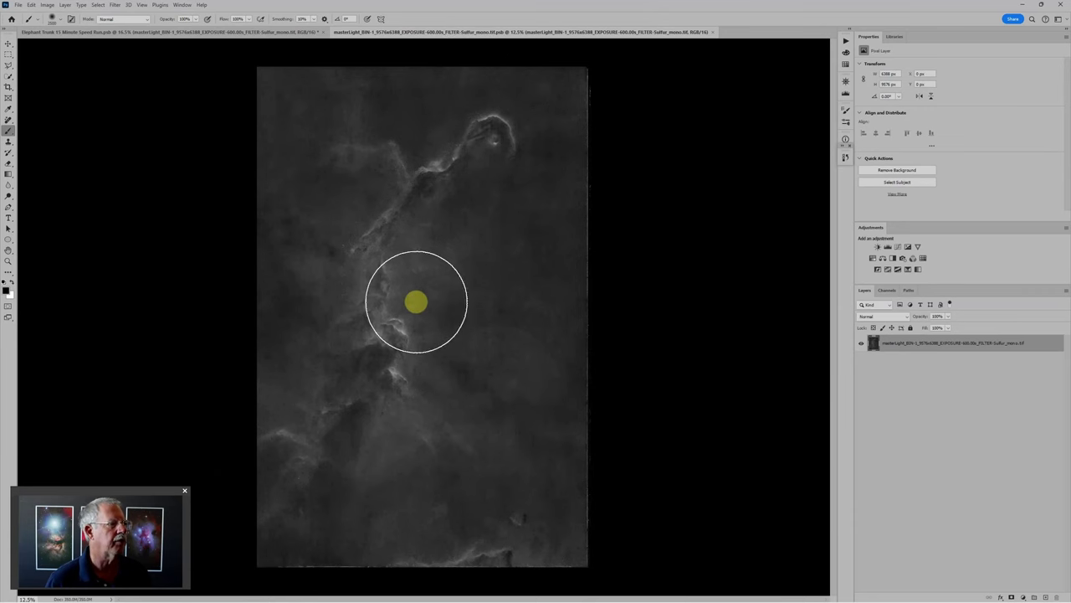
scroll(421, 342, up, 3)
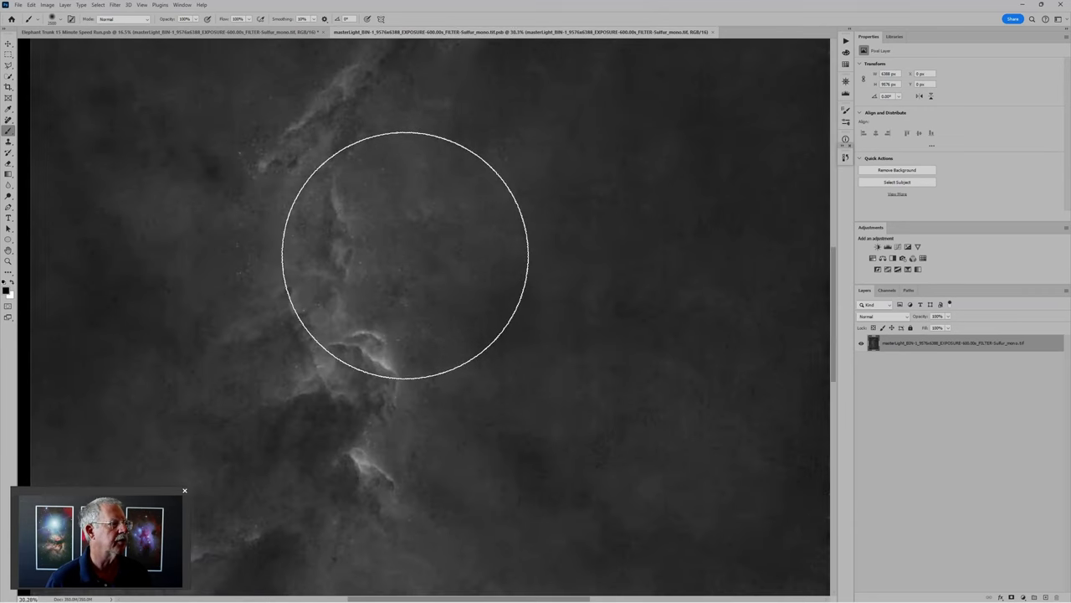
mouse_move(522, 229)
mouse_down()
mouse_move(455, 101)
mouse_move(498, 80)
mouse_move(588, 184)
mouse_move(656, 237)
mouse_move(591, 495)
mouse_move(539, 292)
mouse_move(548, 359)
mouse_up()
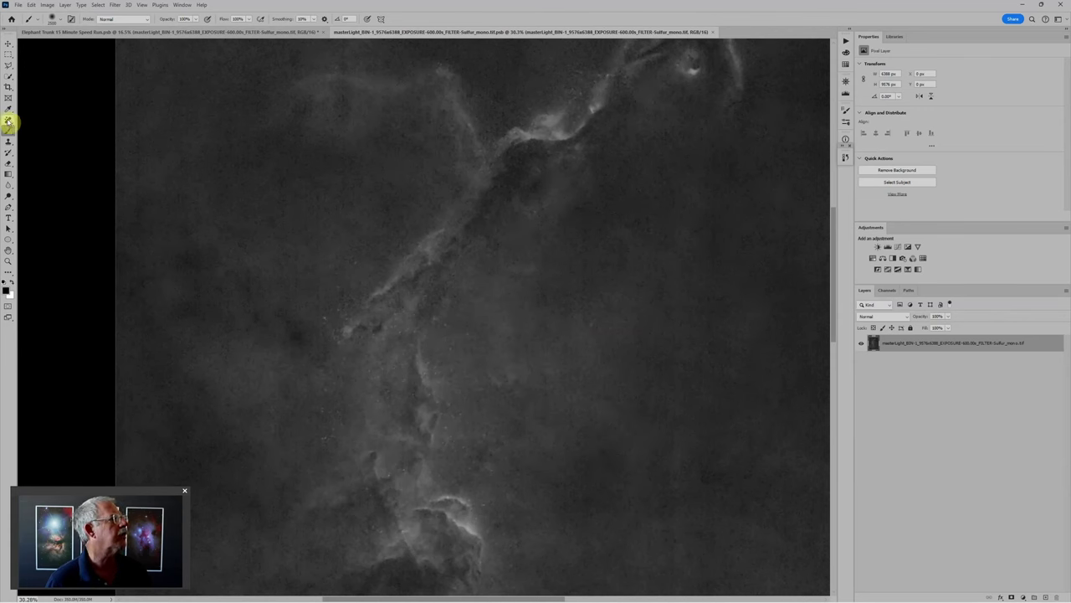
click(7, 121)
click(46, 118)
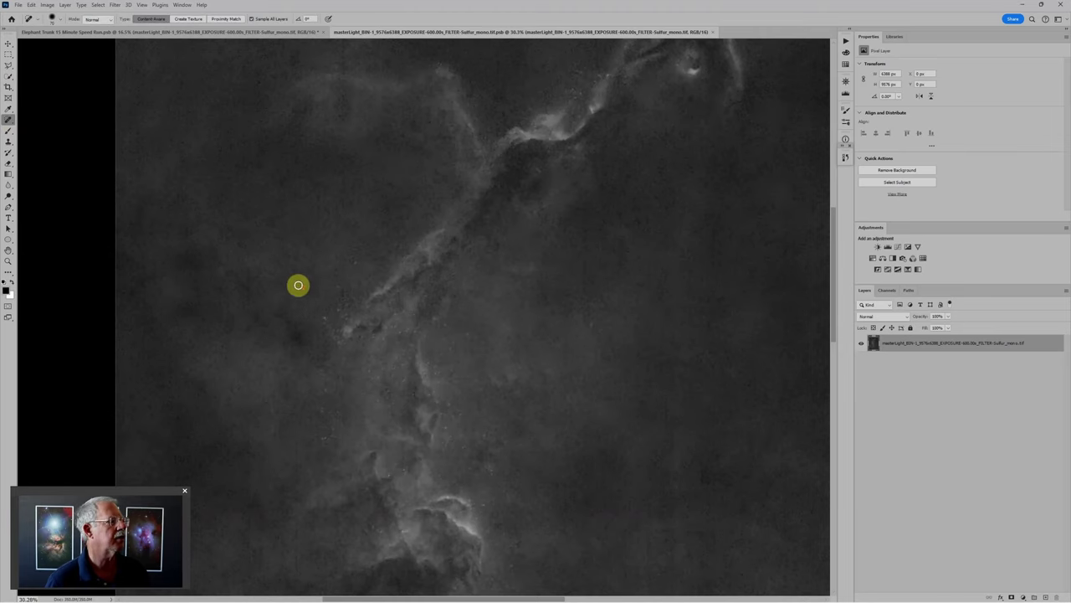
scroll(292, 336, up, 2)
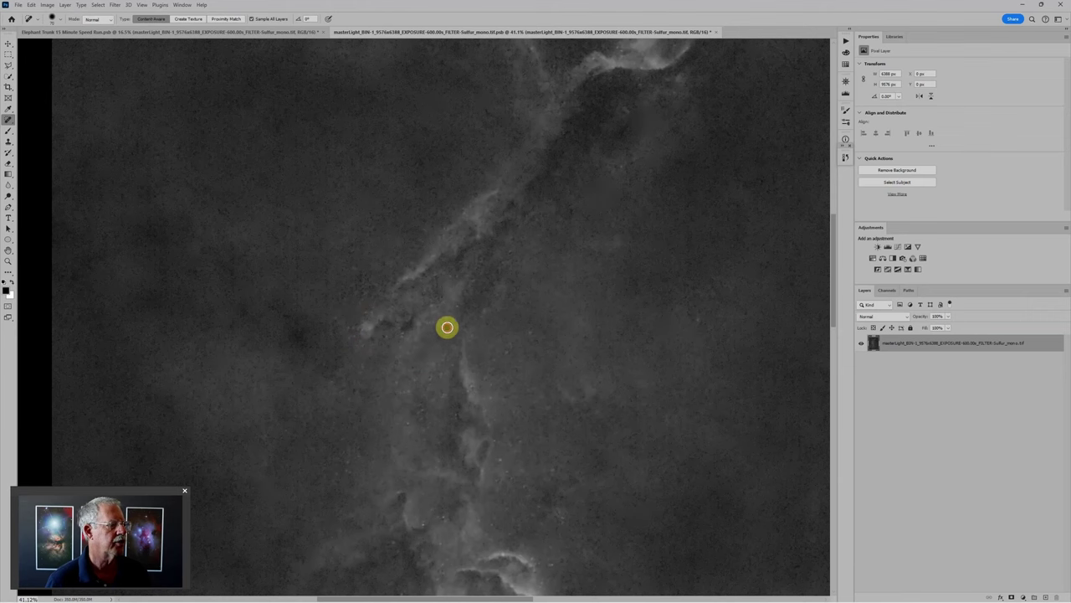
click(504, 476)
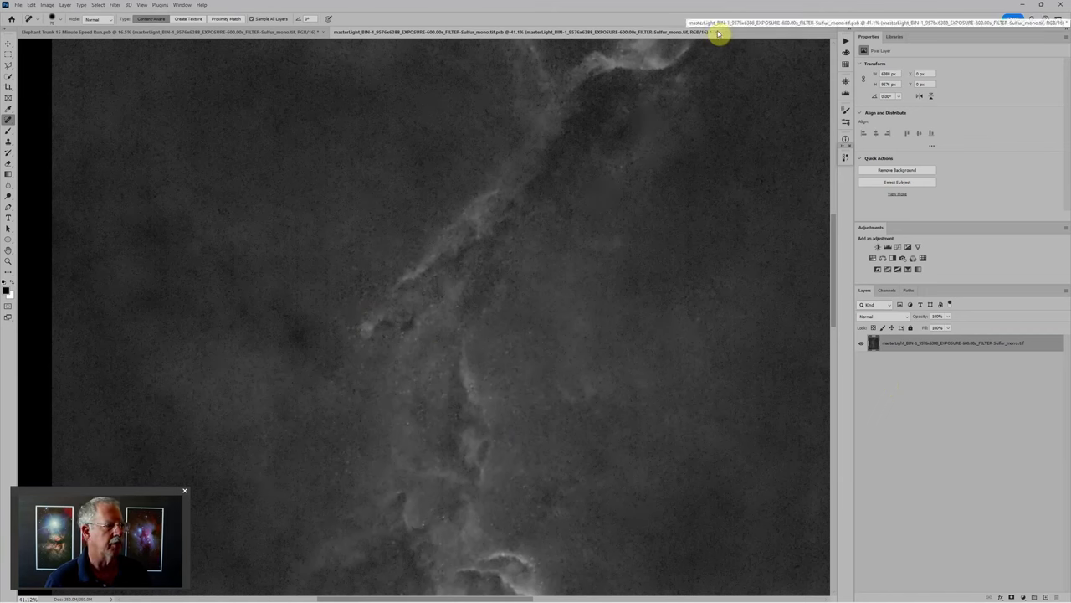
Close the contents, saving the changes, and return to the Elephant Trunk document
click(718, 33)
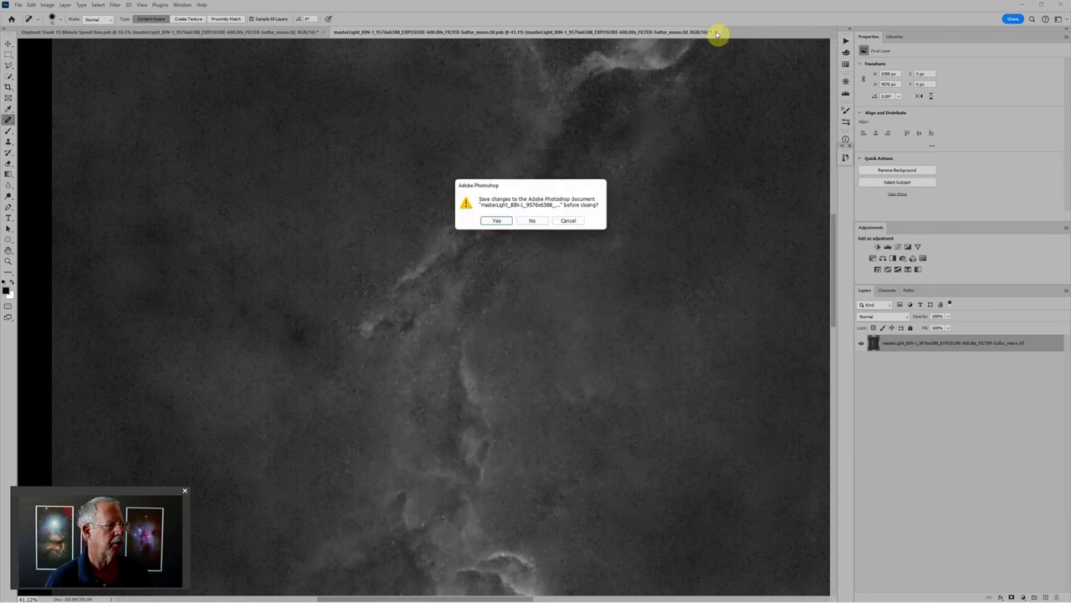
click(497, 221)
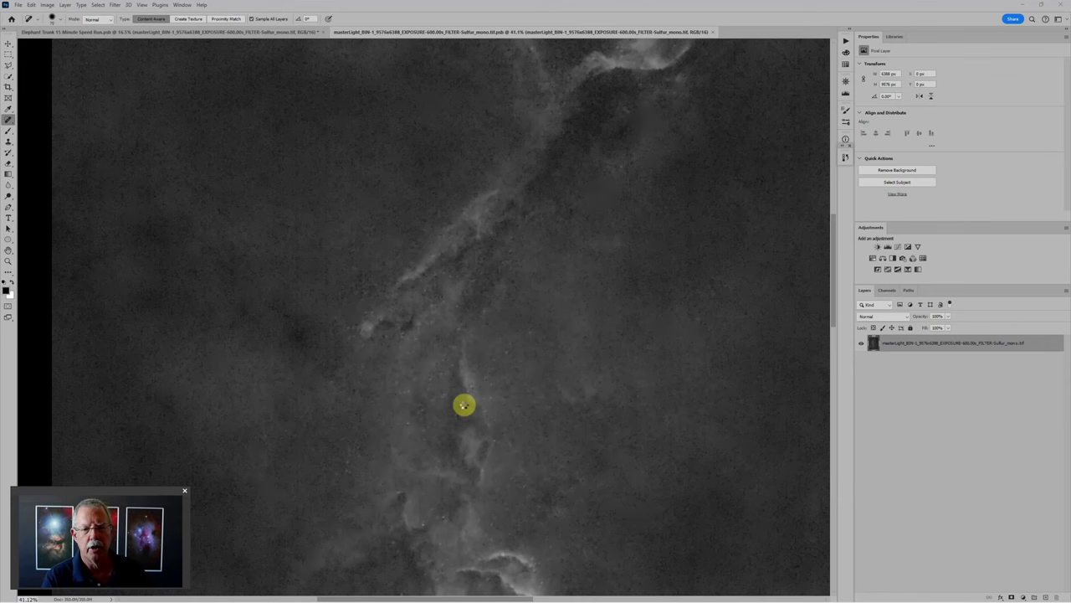
key(ctrl+w)
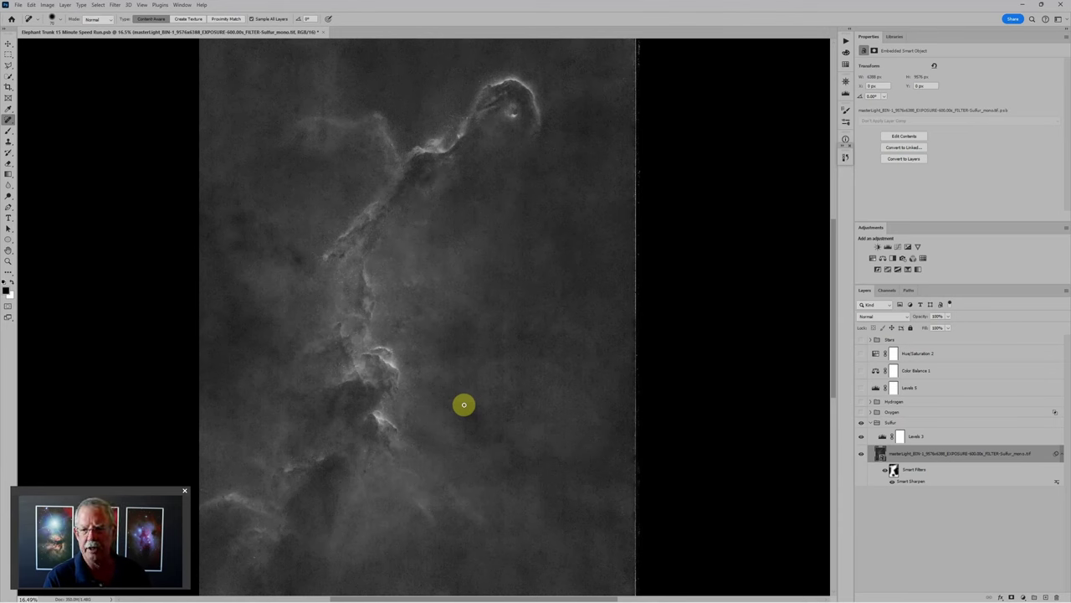
Zoom the view out so the whole Sulfur image fits the canvas
scroll(557, 368, down, 2)
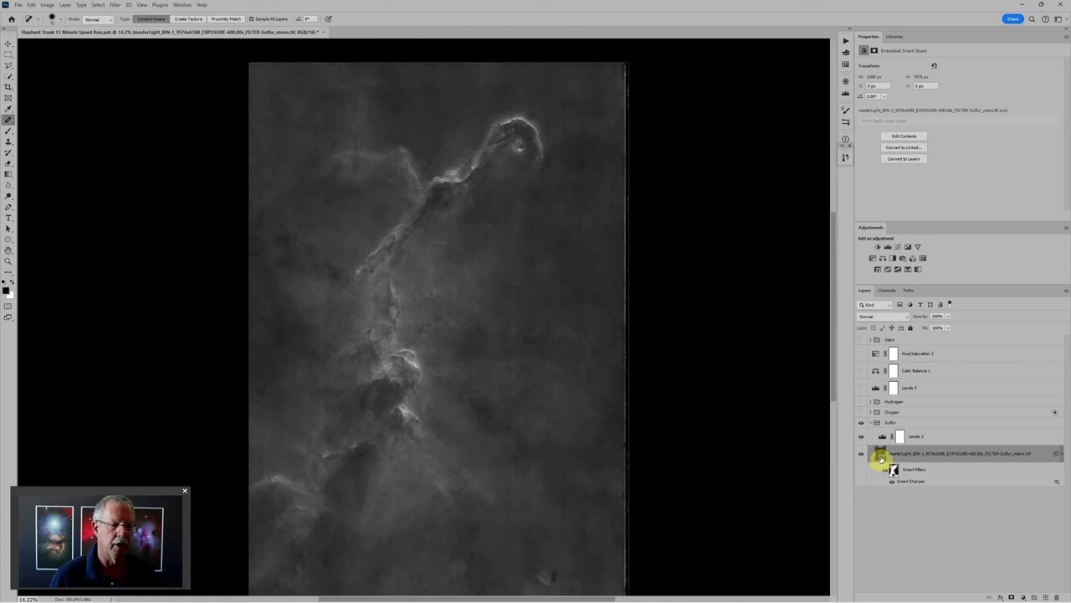
scroll(514, 380, up, 3)
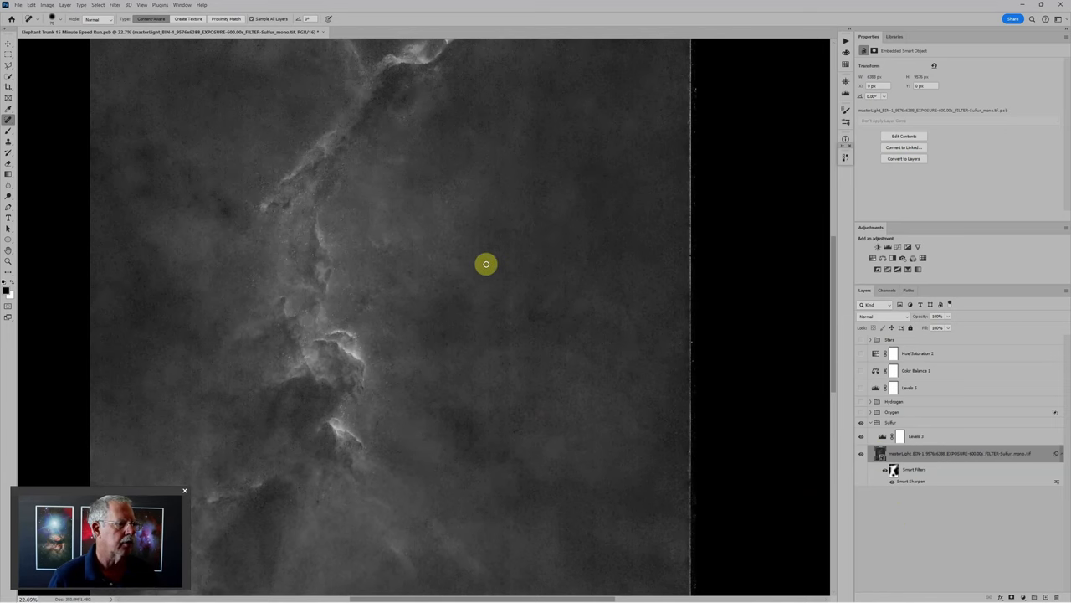
scroll(528, 409, down, 3)
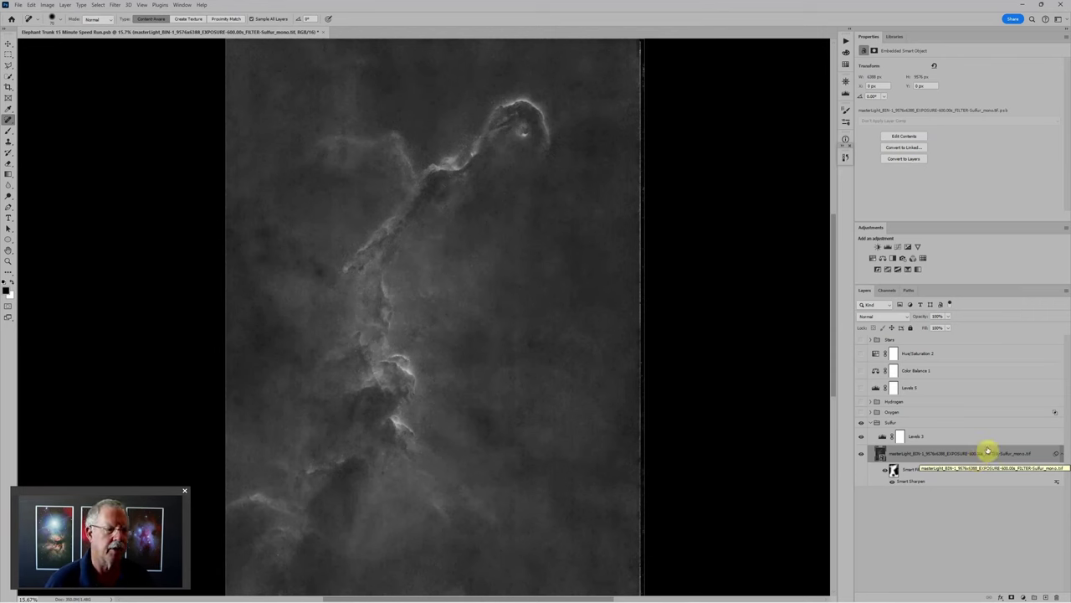
Dismiss the layer's context menu and collapse its existing Smart Sharpen filter rows
right_click(1046, 454)
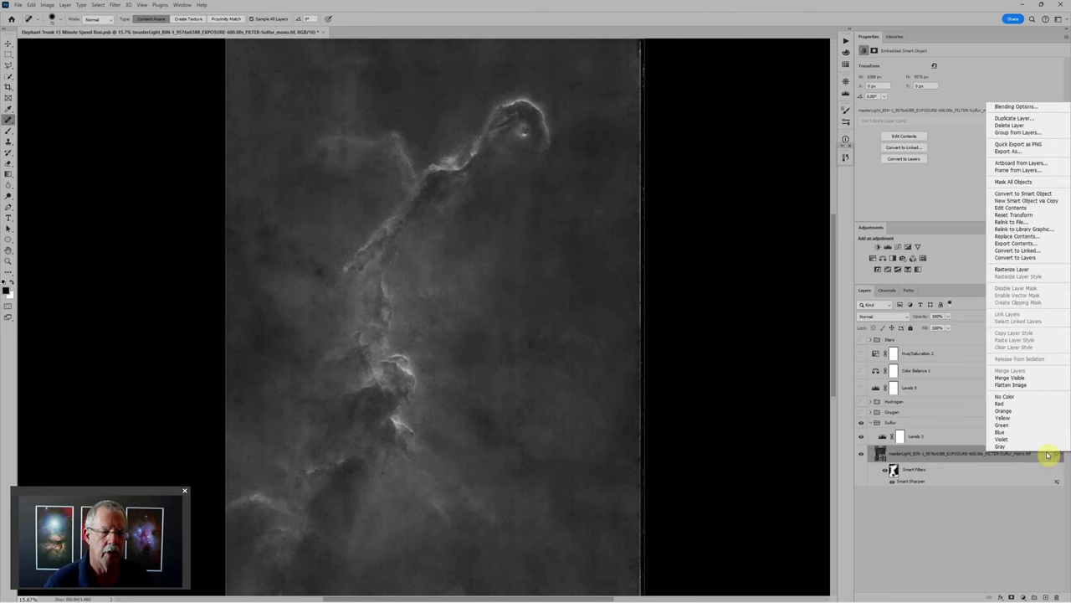
key(Escape)
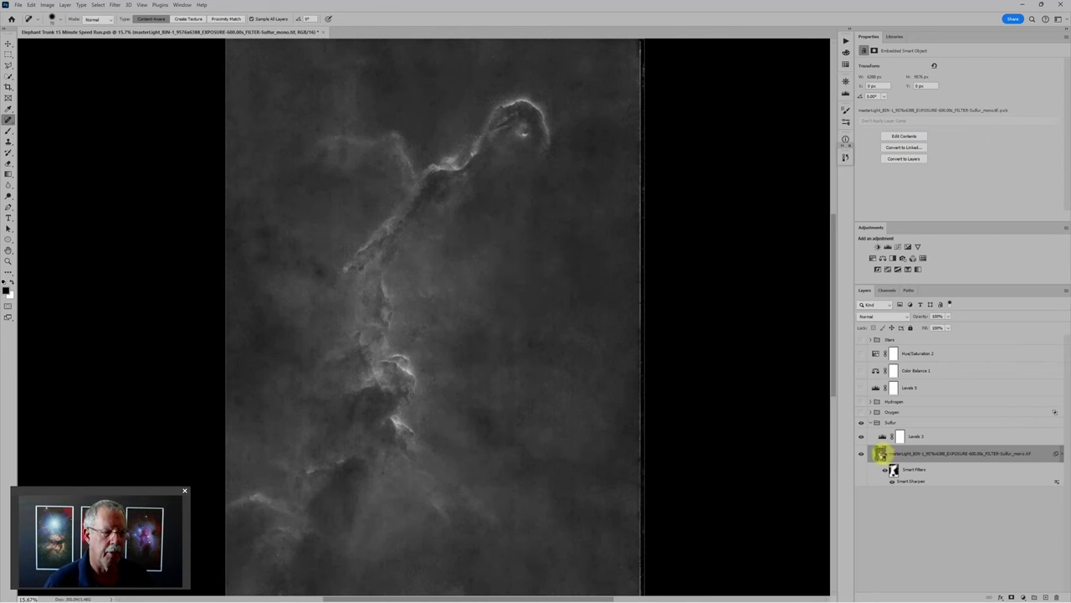
click(881, 453)
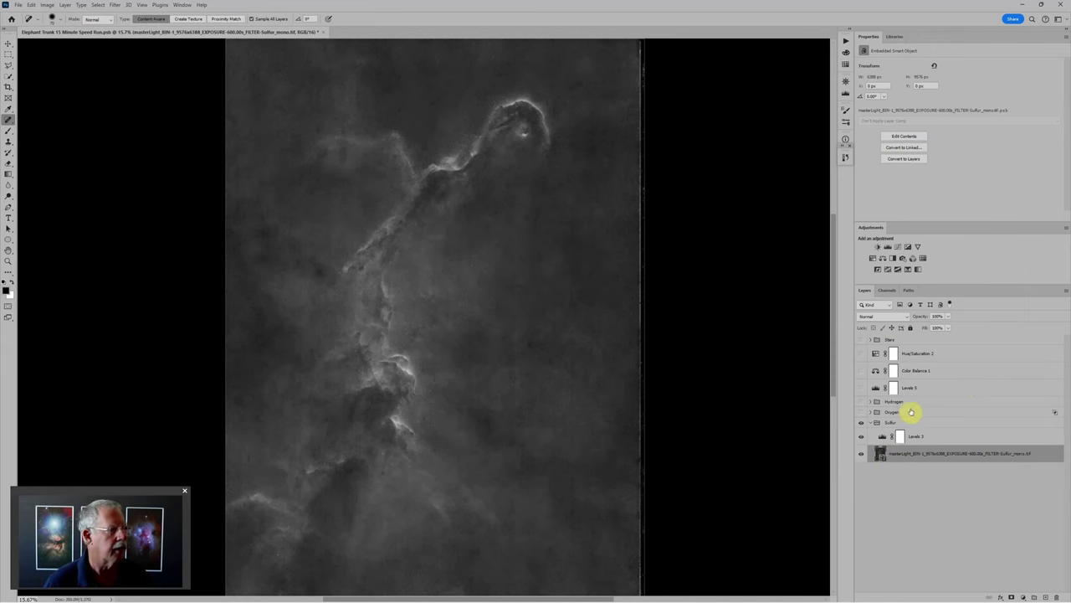
Apply Filter > Noise > Dust & Scratches to the Sulfur smart object
click(114, 5)
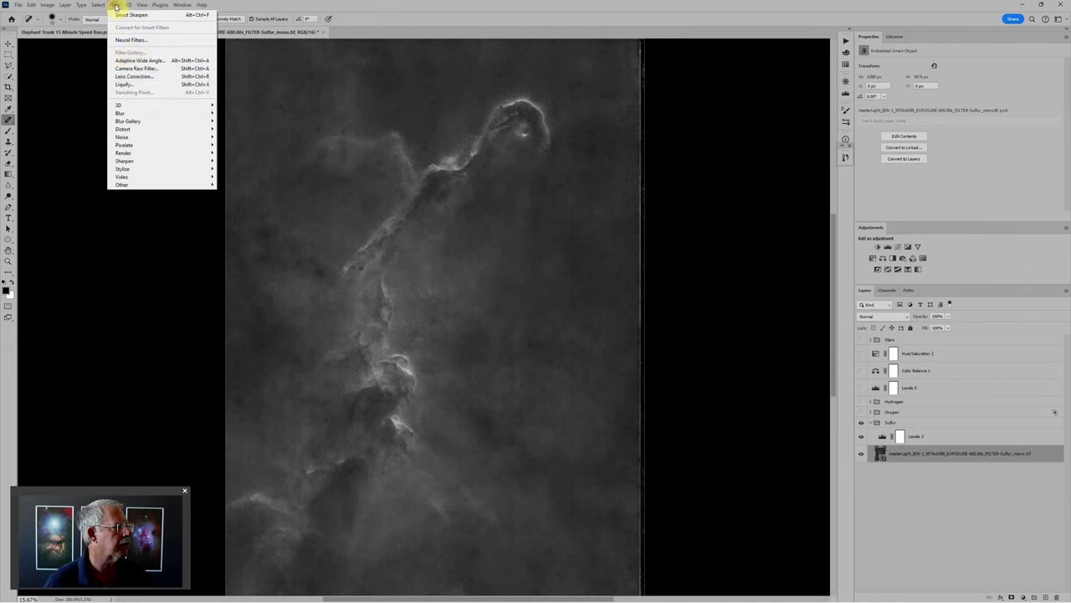
mouse_move(142, 139)
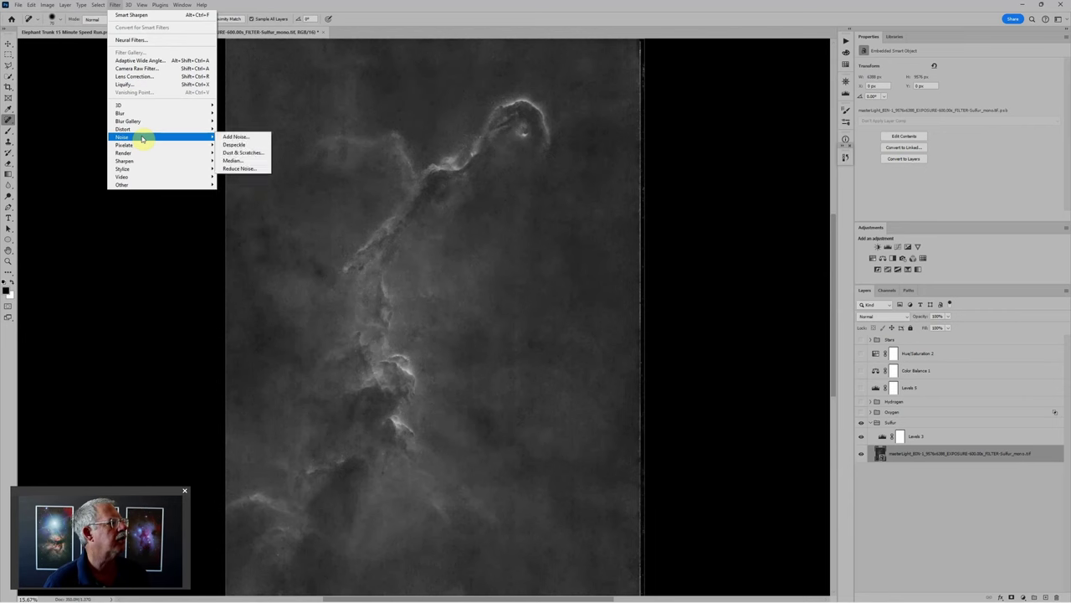
click(234, 154)
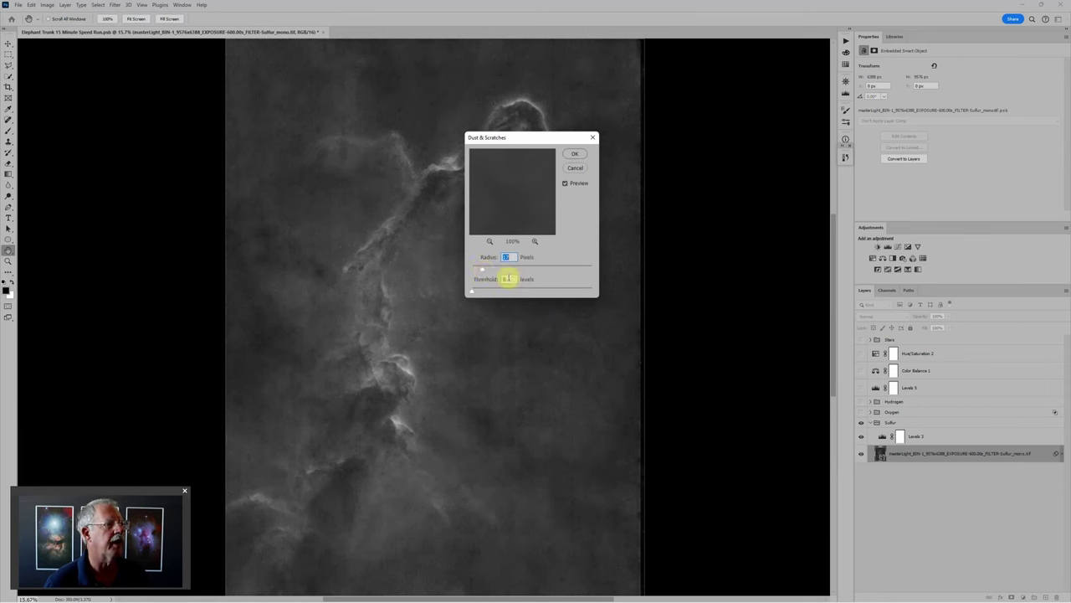
click(576, 155)
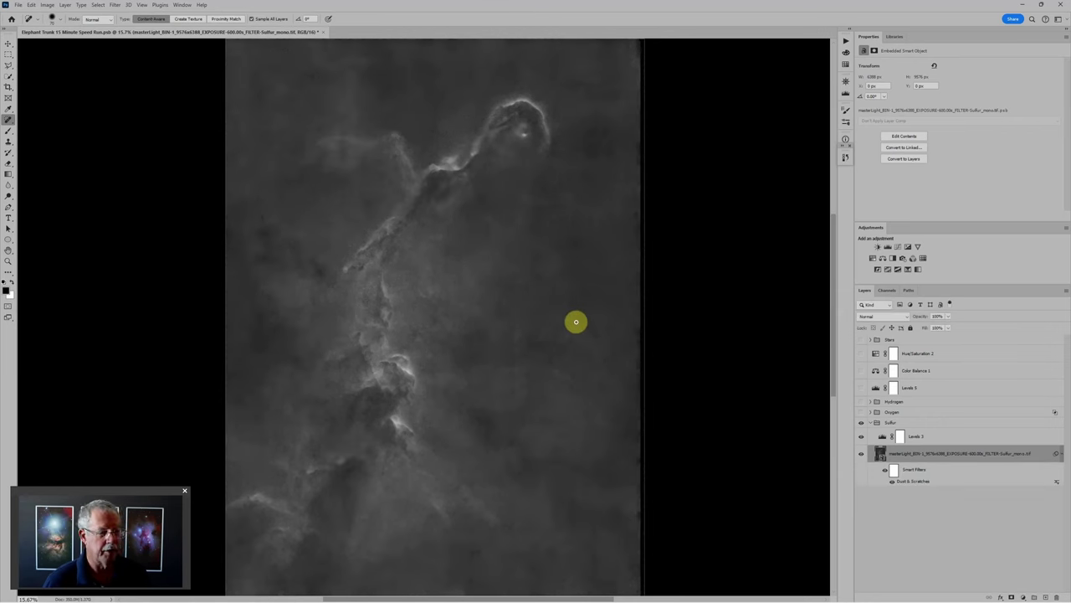
Invert the Dust & Scratches filter mask to black and begin painting white on it
click(894, 472)
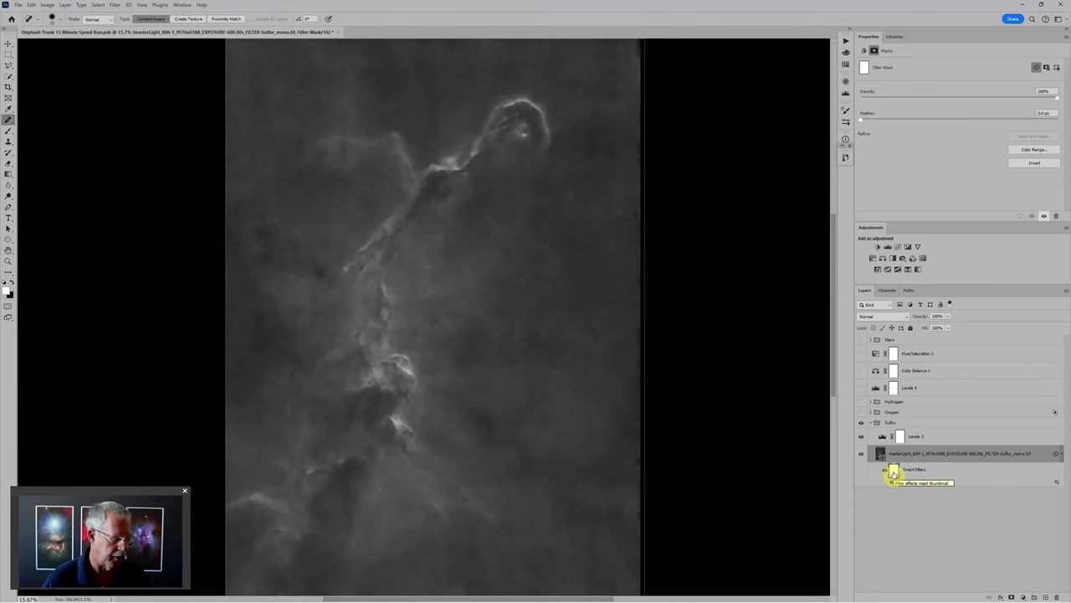
key(ctrl+i)
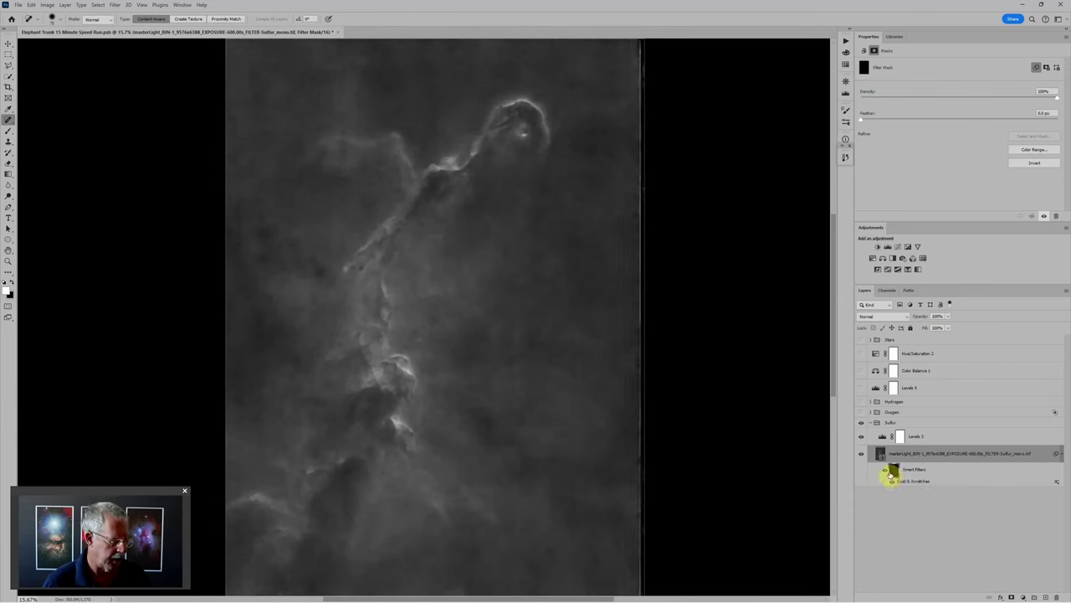
key(b)
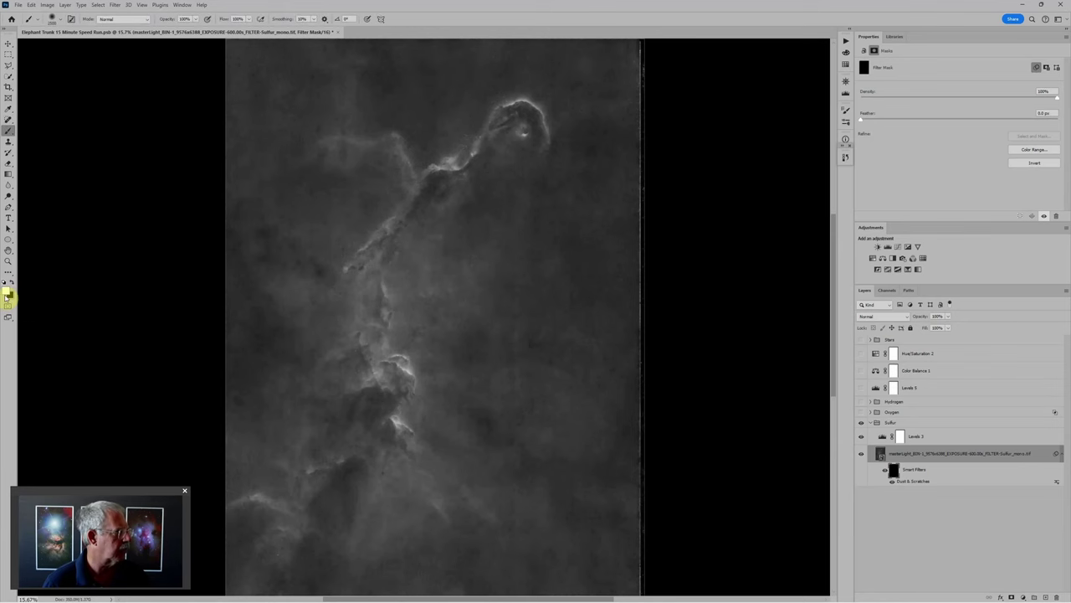
click(6, 293)
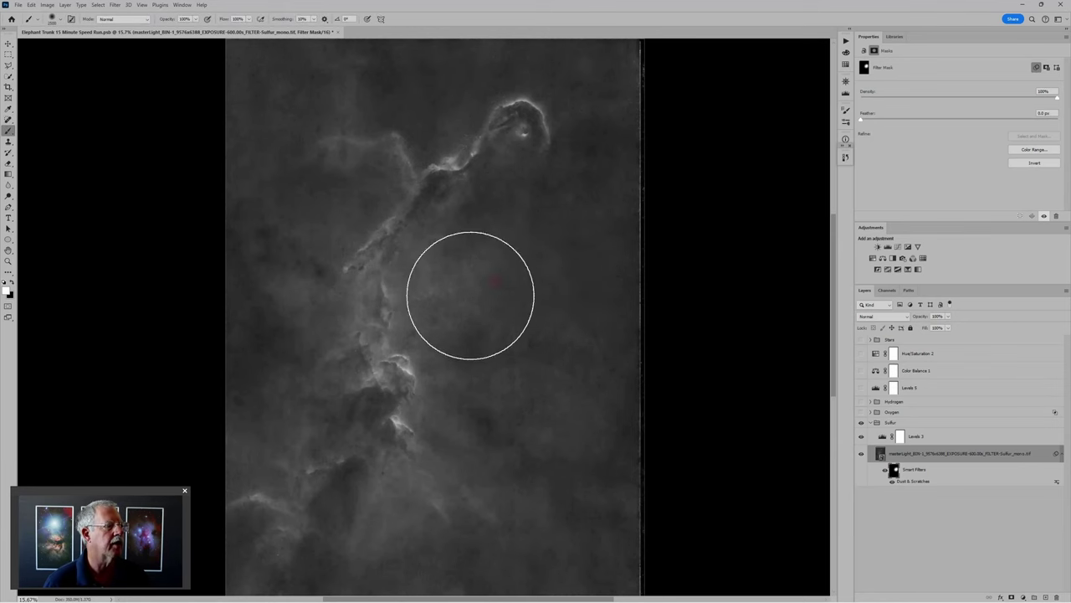
click(626, 116)
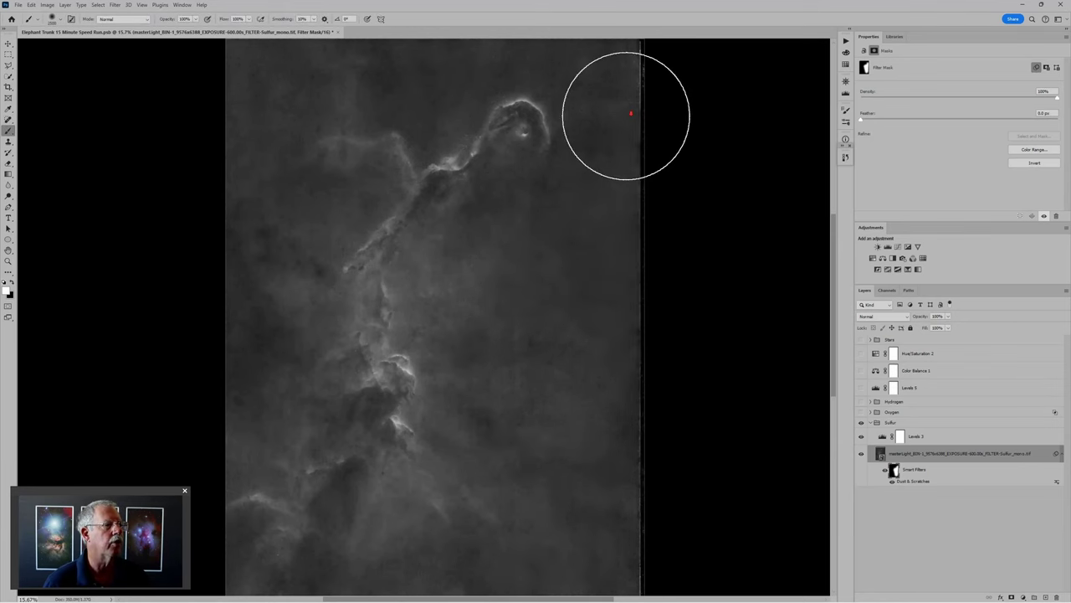
With a smaller brush, paint smoothing back in around the lower nebula pillar
scroll(626, 115, down, 3)
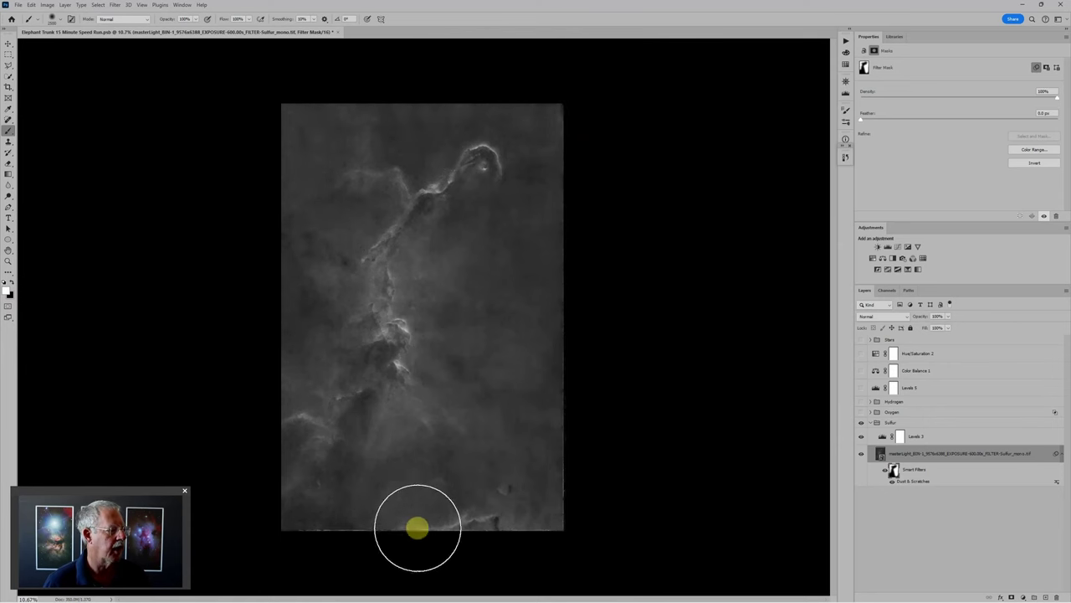
scroll(497, 306, up, 5)
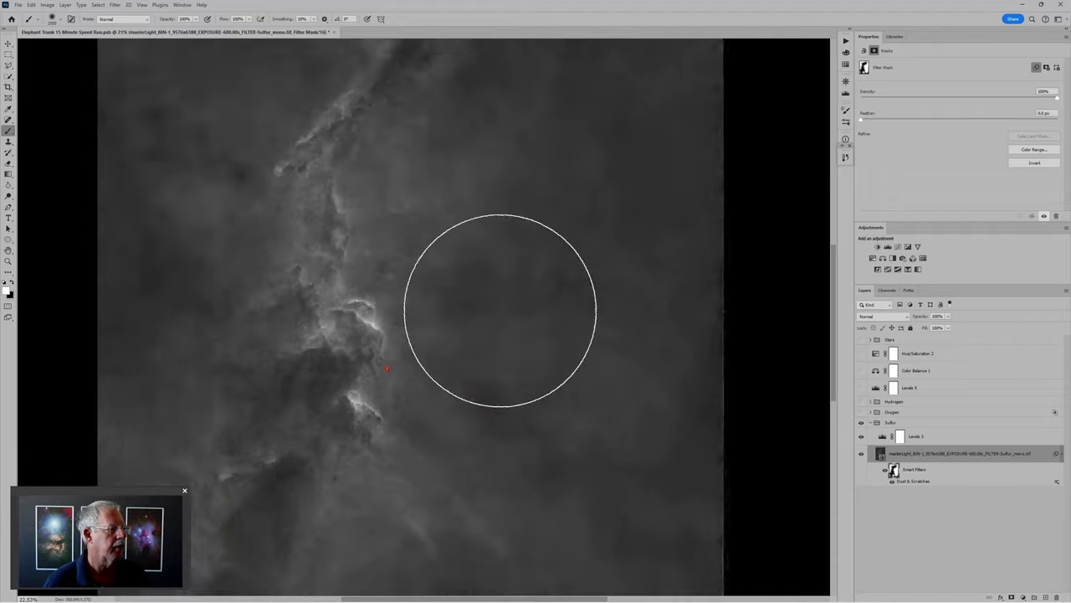
scroll(505, 382, up, 3)
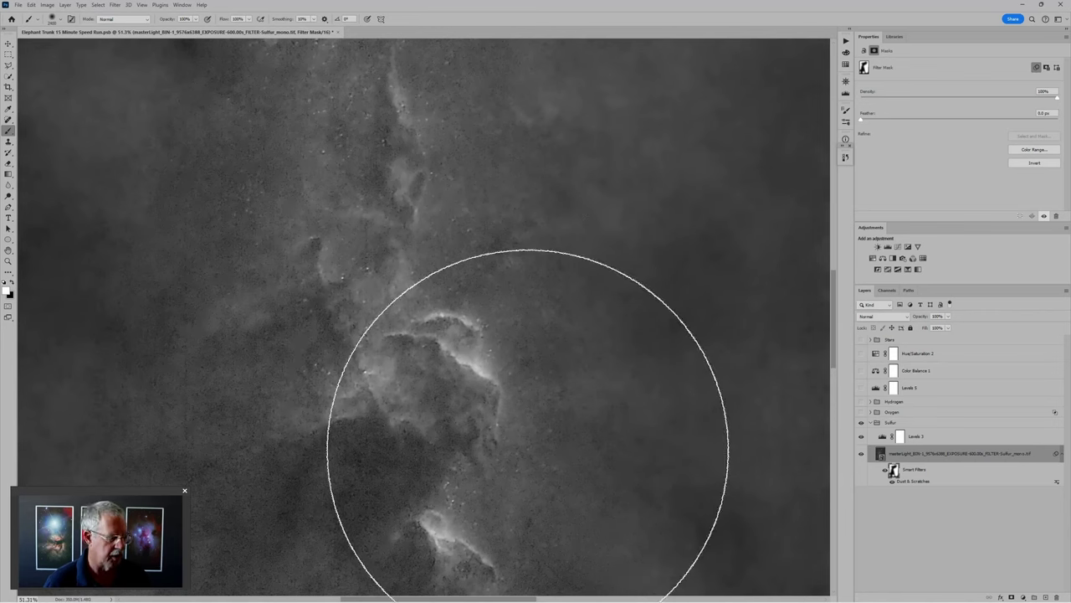
key(bracketleft)
key(bracketleft)
key(bracketleft)
key(bracketleft)
key(bracketleft)
key(bracketleft)
key(bracketleft)
key(bracketleft)
key(bracketleft)
key(bracketleft)
key(bracketleft)
key(bracketleft)
mouse_move(418, 461)
mouse_down()
mouse_move(494, 524)
mouse_move(463, 488)
mouse_move(518, 445)
mouse_move(495, 415)
mouse_move(514, 433)
mouse_move(527, 446)
mouse_move(523, 563)
mouse_move(535, 528)
mouse_move(545, 308)
mouse_move(542, 375)
mouse_move(476, 321)
mouse_move(478, 290)
mouse_move(437, 287)
mouse_move(458, 229)
mouse_move(473, 237)
mouse_move(493, 228)
mouse_move(476, 183)
mouse_move(335, 88)
mouse_move(320, 137)
mouse_move(330, 109)
mouse_move(377, 221)
mouse_move(379, 296)
mouse_move(349, 274)
mouse_move(363, 363)
mouse_move(314, 364)
mouse_move(317, 393)
mouse_move(608, 444)
mouse_up()
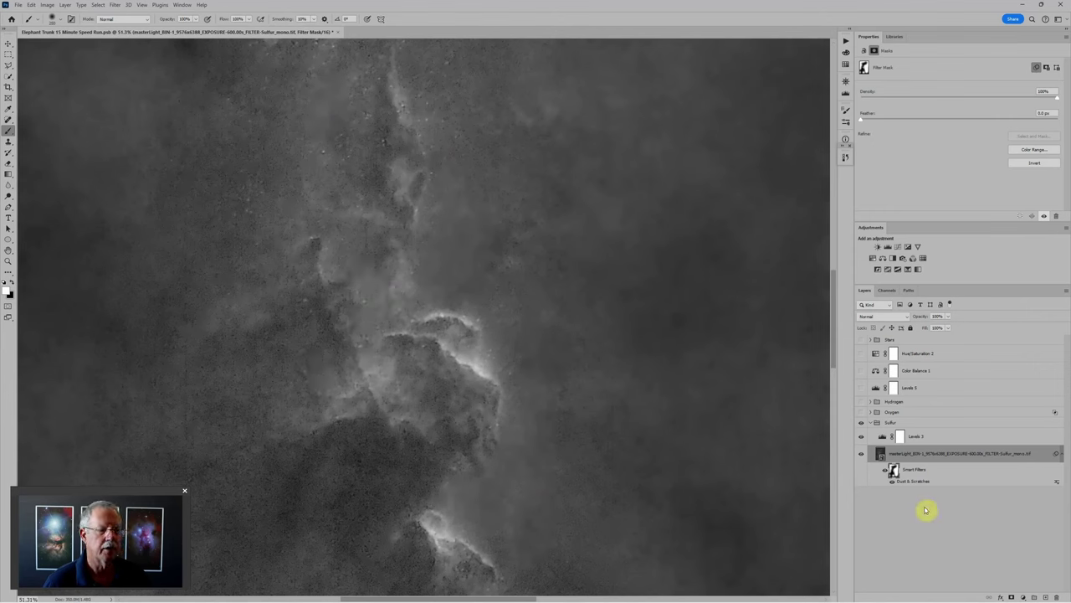
Apply an Add Noise filter from Filter > Noise
click(114, 5)
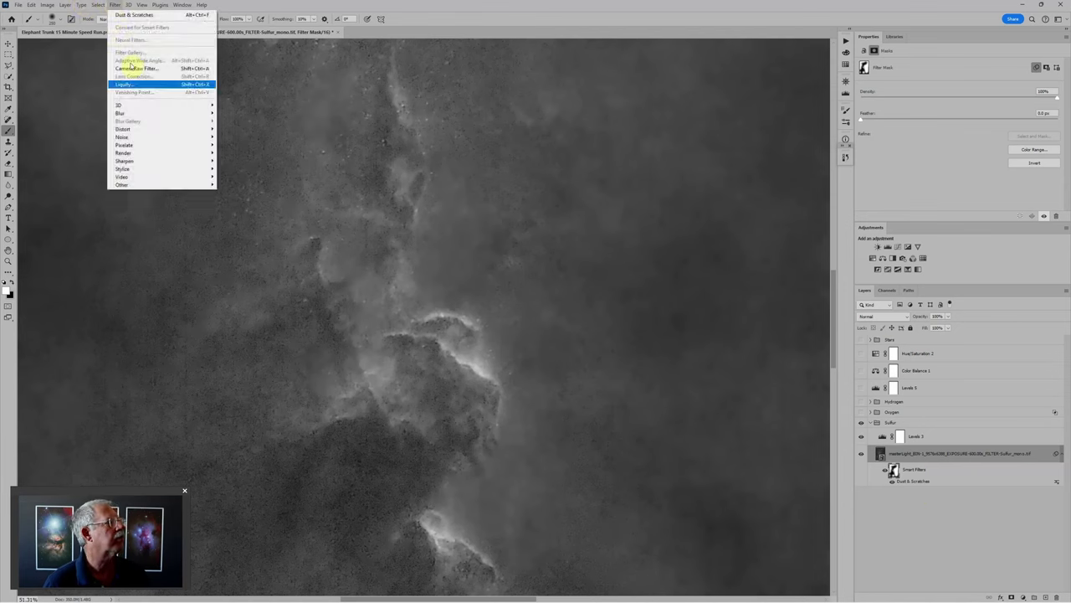
mouse_move(144, 137)
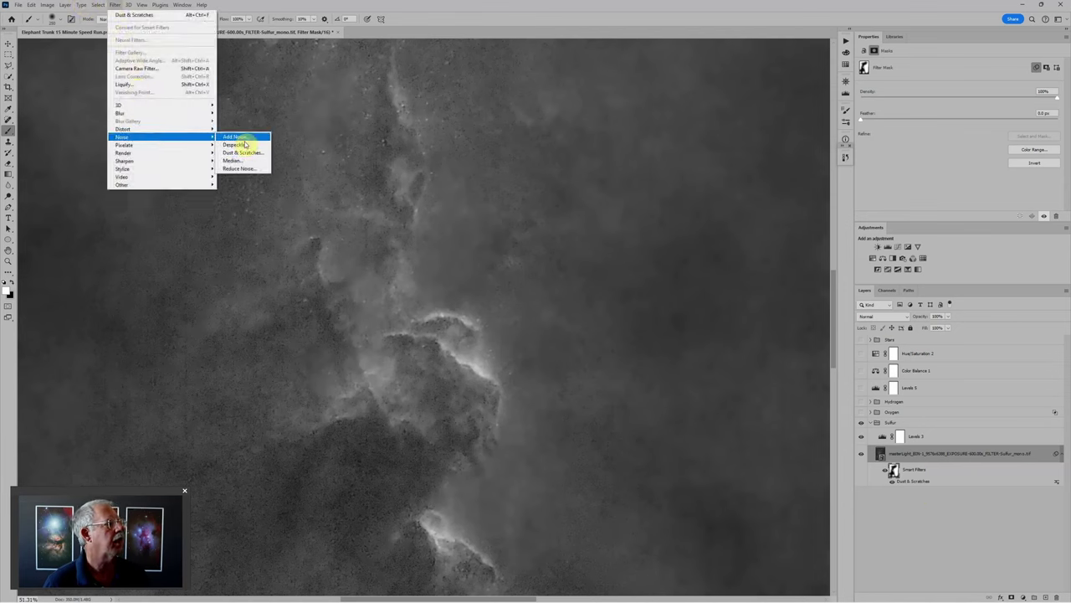
click(240, 137)
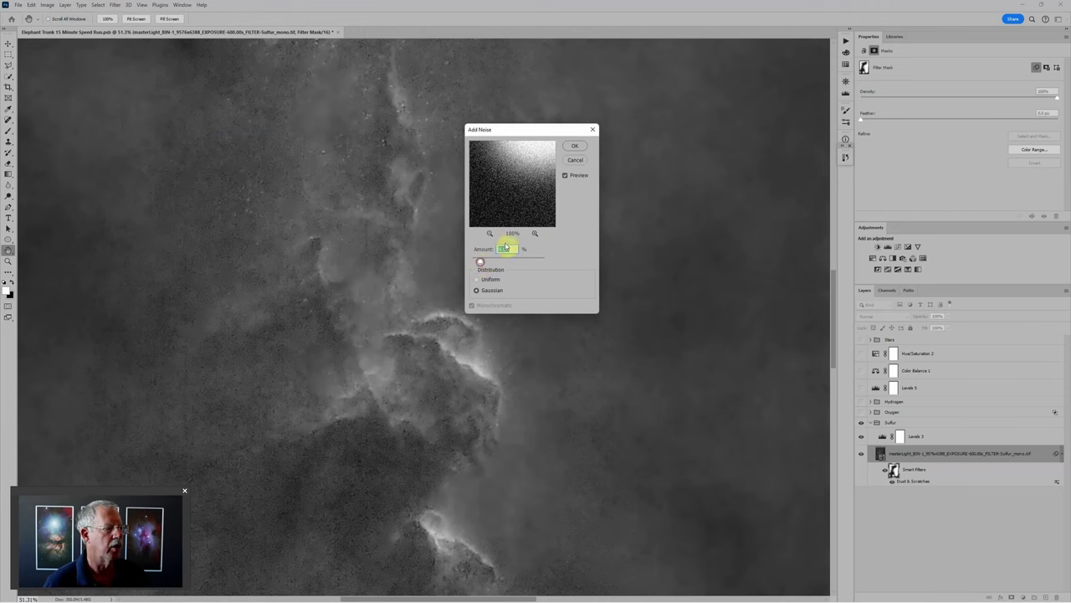
click(574, 146)
Return to the Brush tool and open the History panel
key(b)
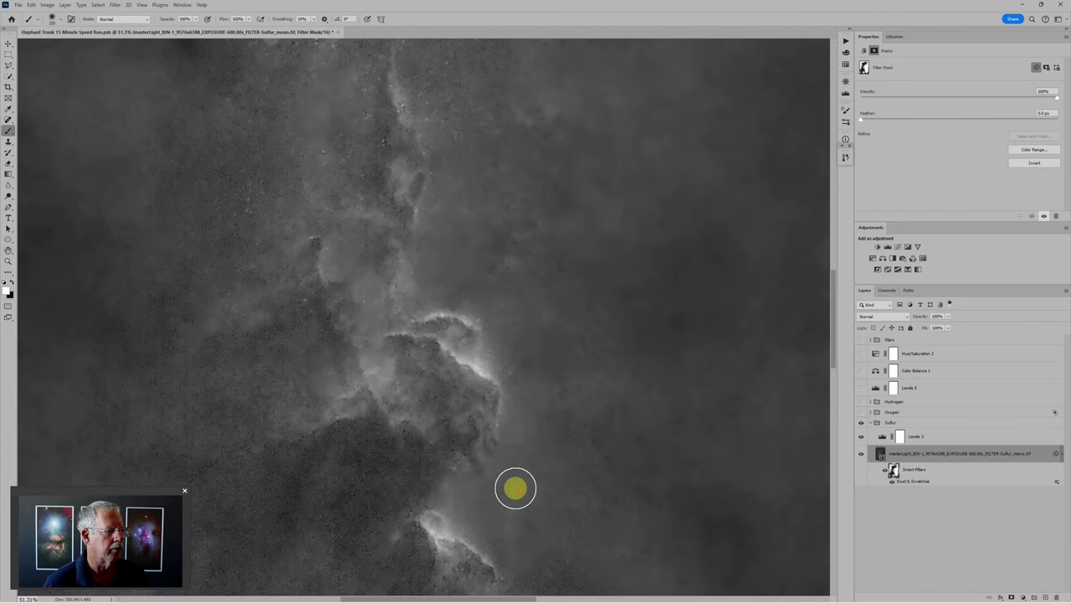
scroll(570, 468, up, 2)
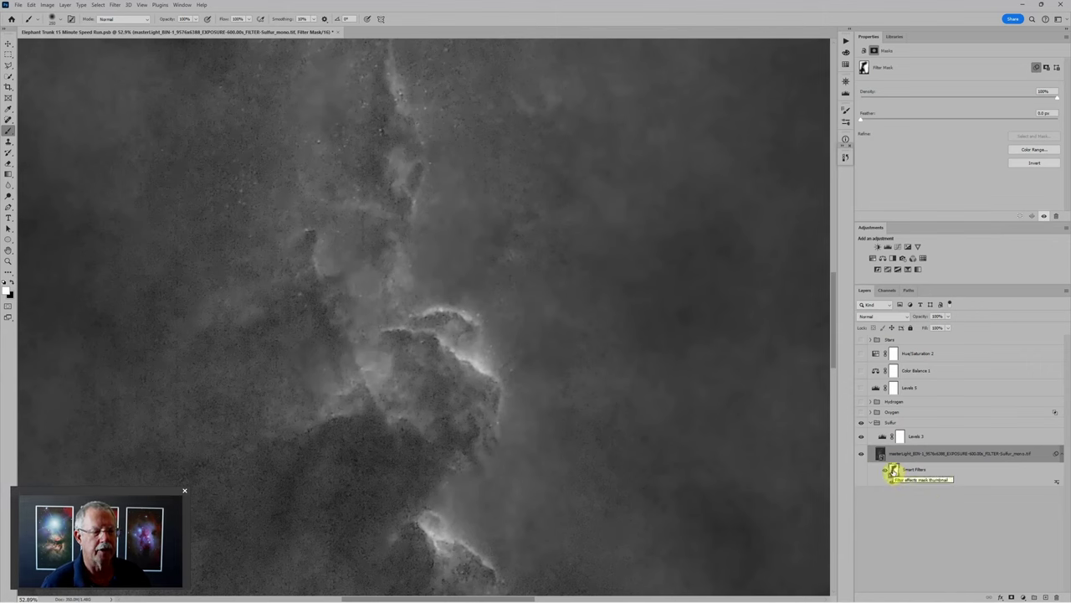
click(845, 156)
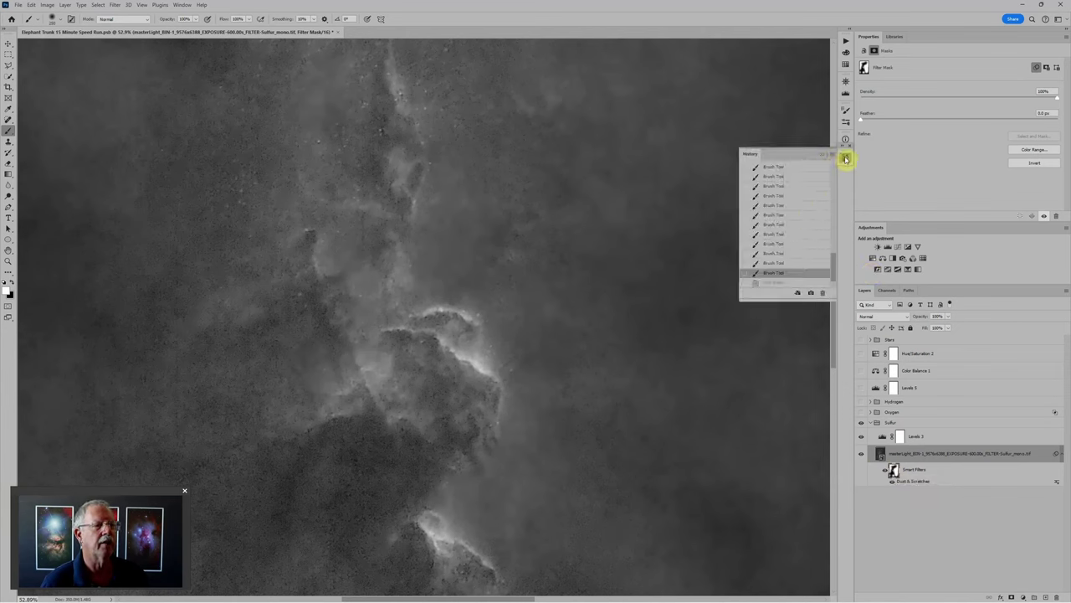
Select the Sulfur masterLight layer and add a Gaussian, monochromatic Add Noise smart filter
click(881, 454)
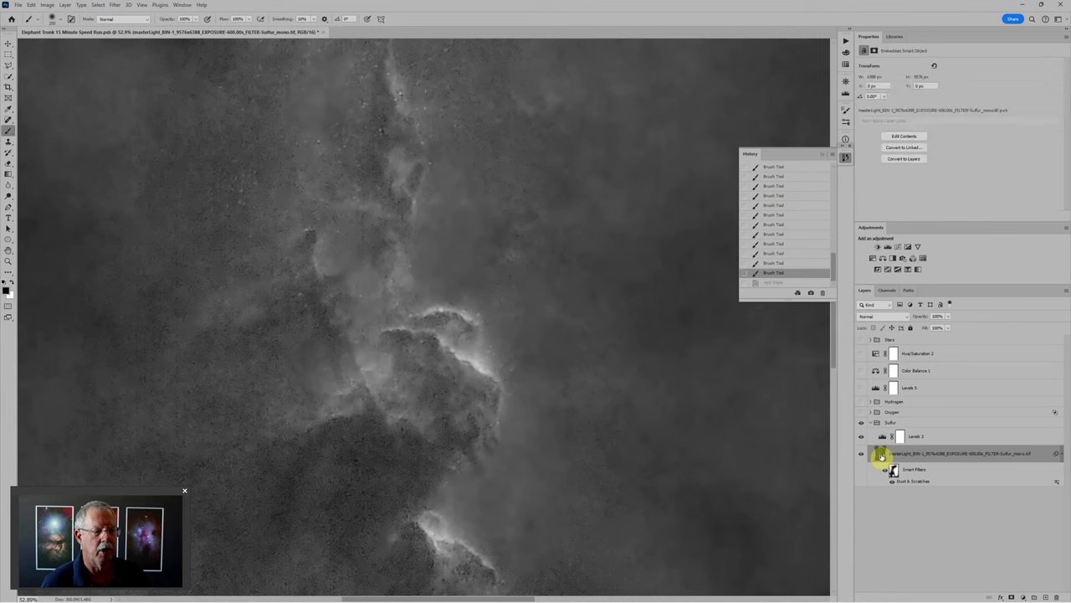
click(116, 6)
mouse_move(138, 147)
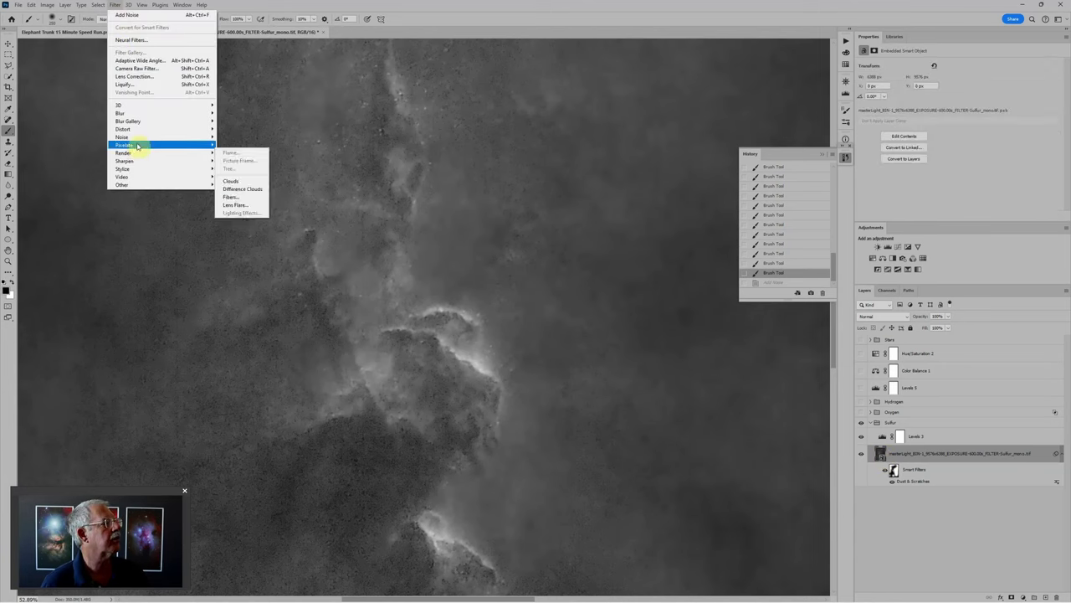
click(233, 138)
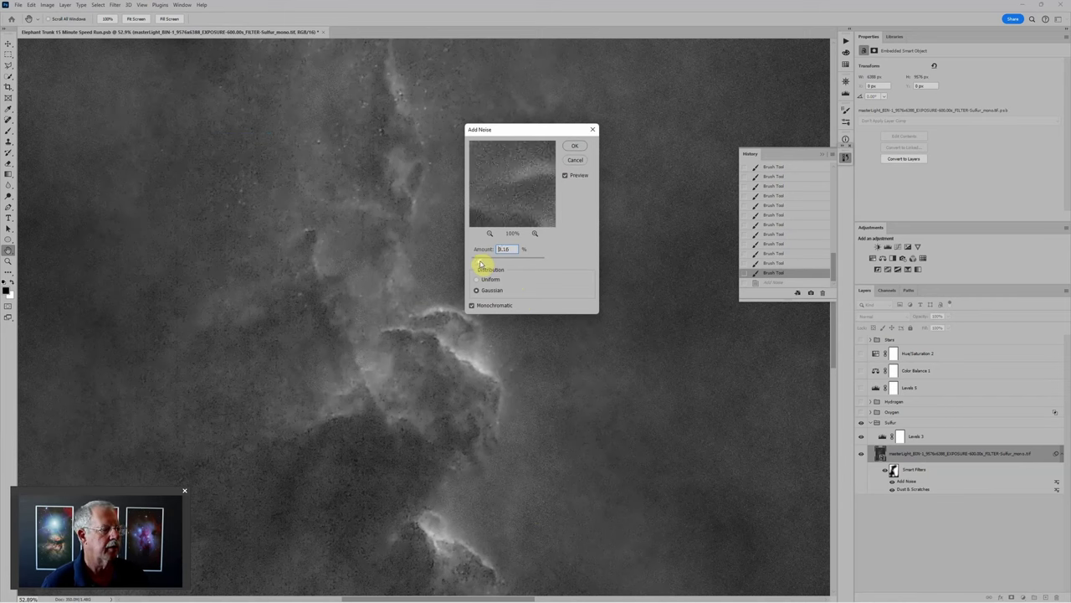
click(576, 147)
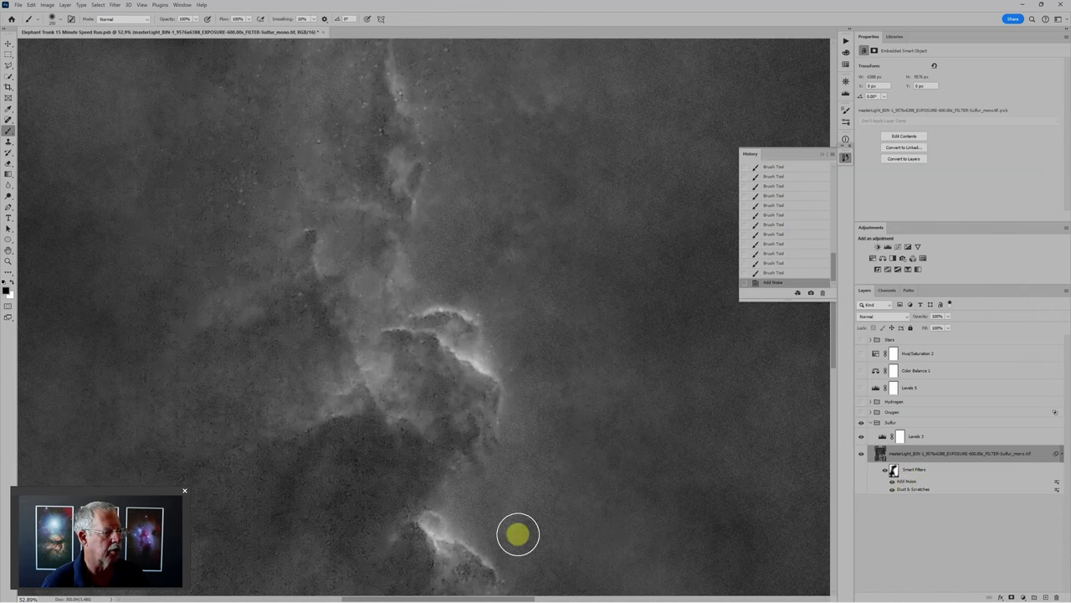
Undo an accidental new layer, then paint several strokes on the Sulfur smart filter mask
key(ctrl+shift+alt+n)
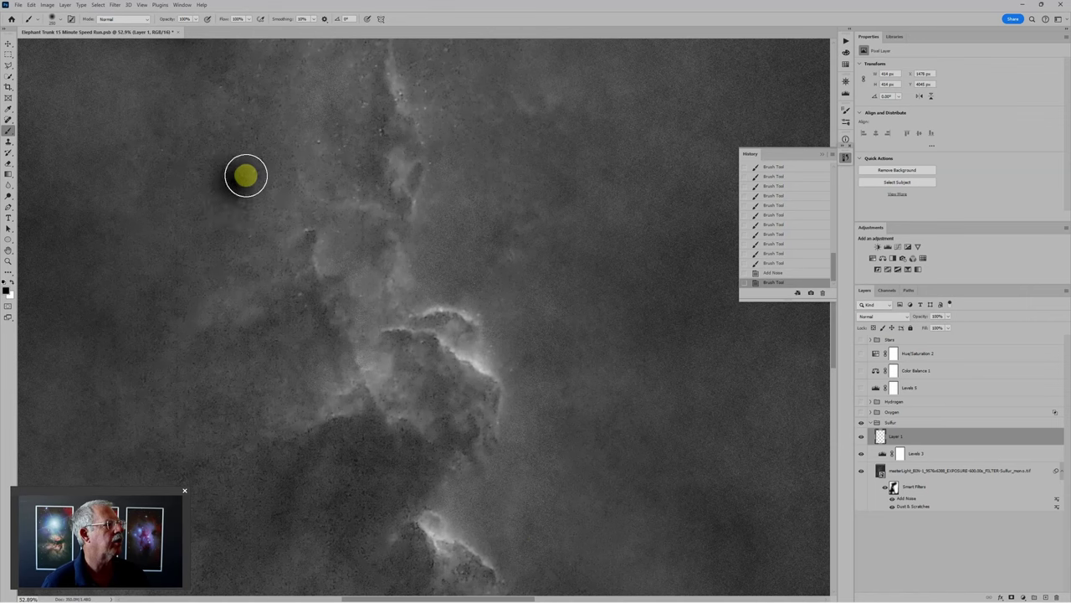
key(ctrl+z)
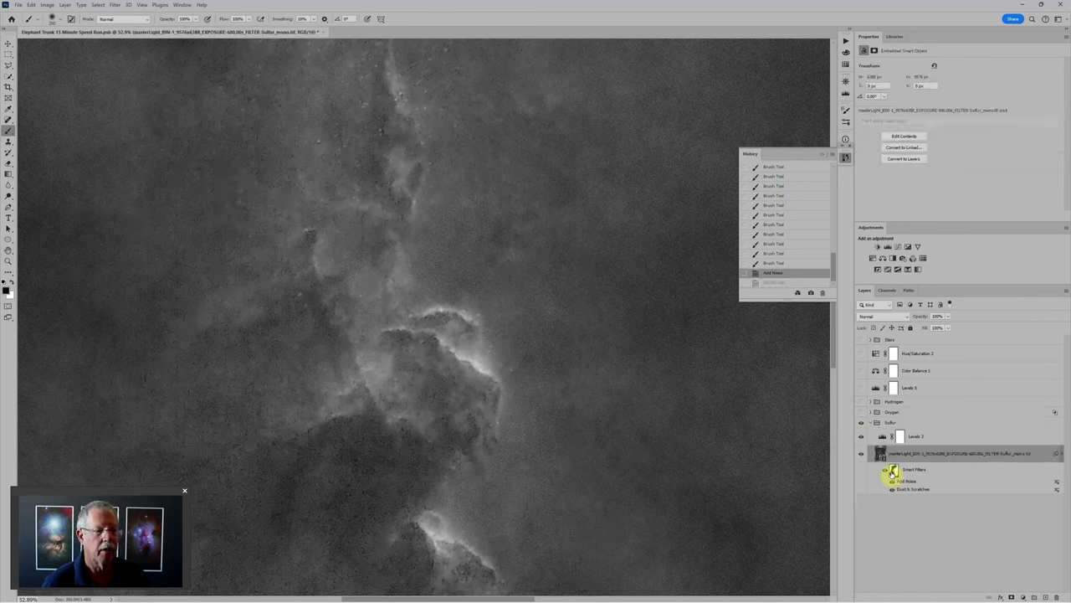
click(893, 471)
click(243, 175)
click(252, 191)
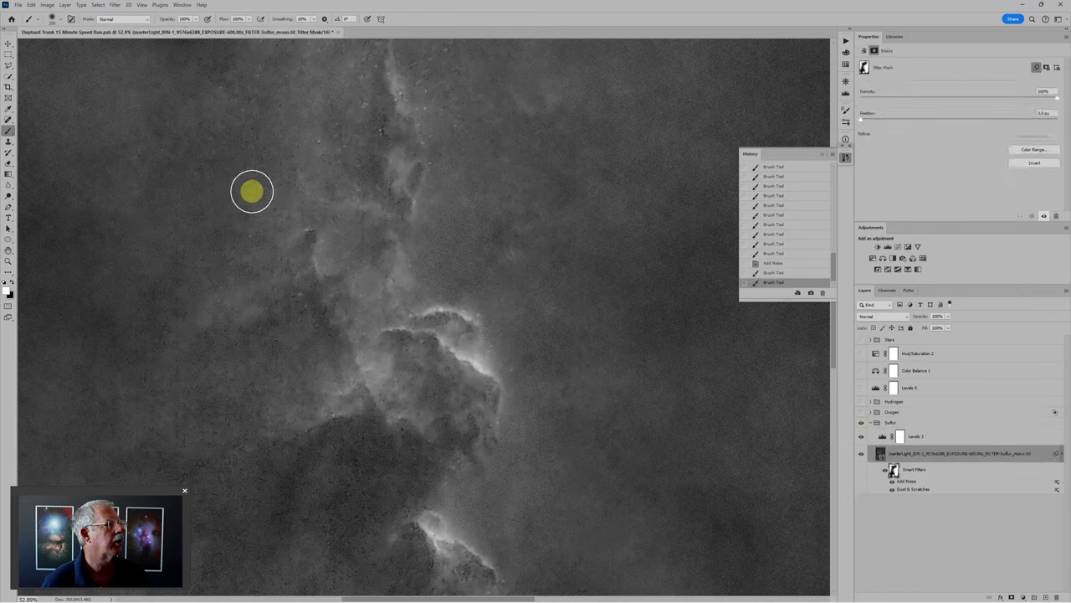
click(330, 134)
click(359, 127)
mouse_move(415, 32)
mouse_down()
mouse_move(430, 64)
mouse_move(443, 34)
mouse_move(396, 33)
mouse_move(409, 100)
mouse_move(445, 74)
mouse_move(426, 64)
mouse_move(439, 123)
mouse_move(399, 97)
mouse_move(406, 115)
mouse_move(396, 93)
mouse_move(405, 105)
mouse_move(369, 101)
mouse_move(378, 127)
mouse_move(418, 138)
mouse_move(357, 78)
mouse_move(367, 60)
mouse_up()
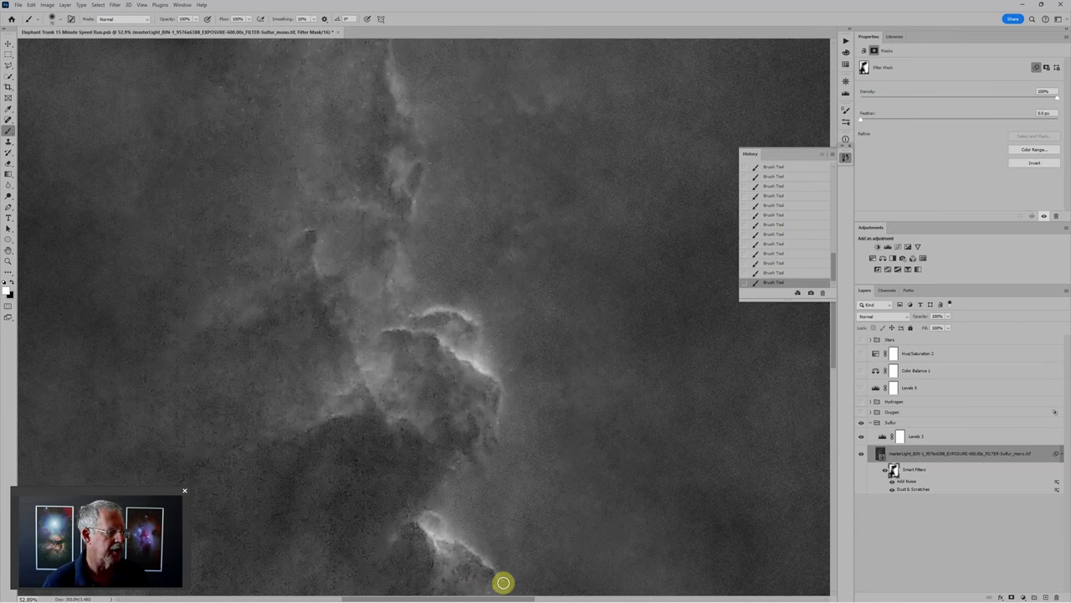
Zoom around the nebula to review the painted filter mask
scroll(540, 188, down, 2)
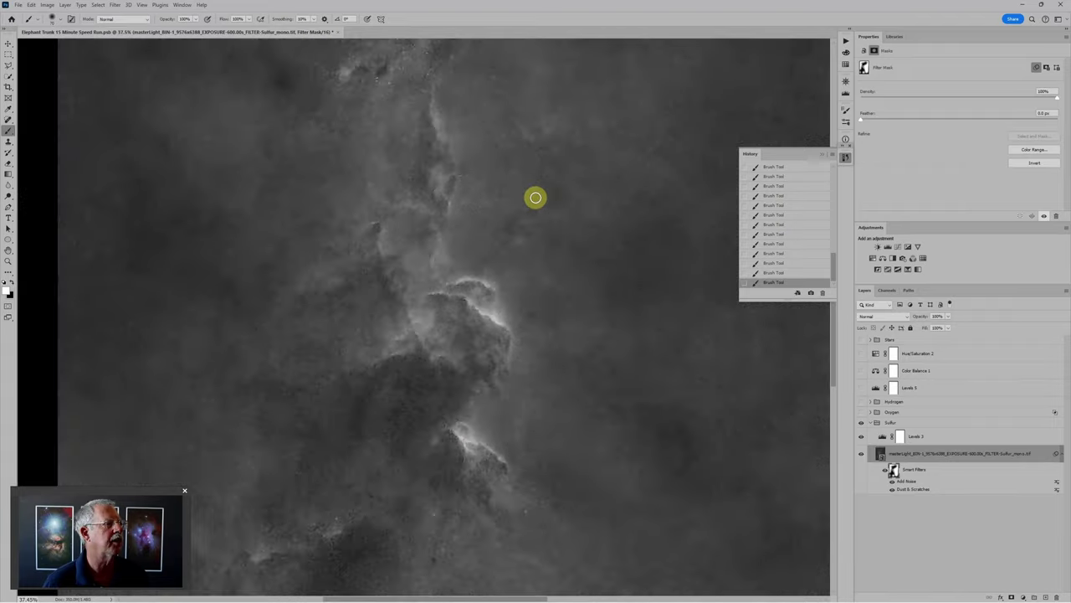
scroll(360, 243, up, 4)
scroll(378, 255, up, 1)
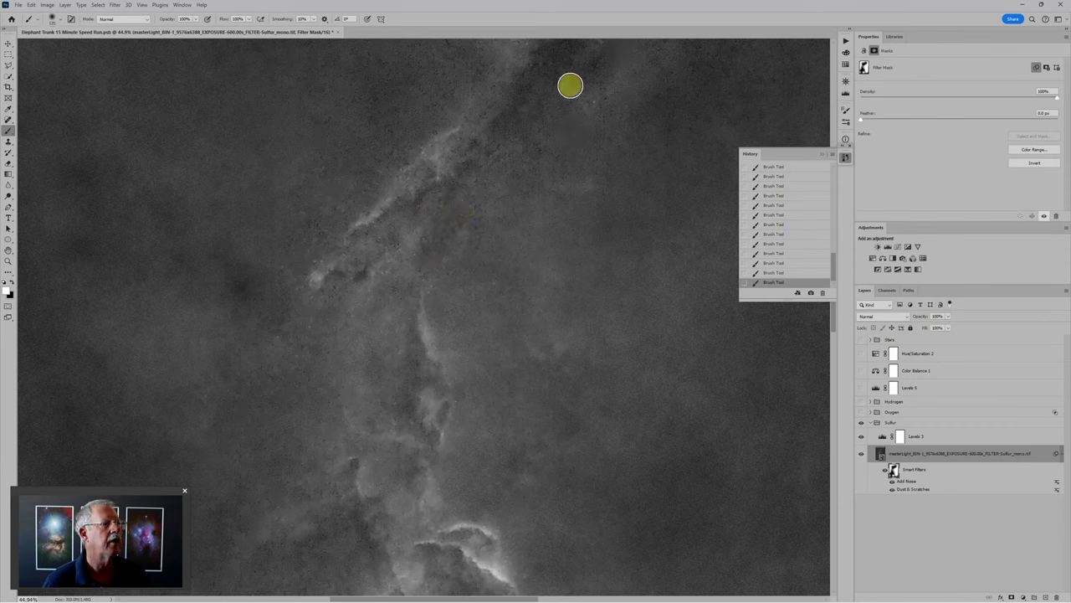
scroll(490, 227, down, 10)
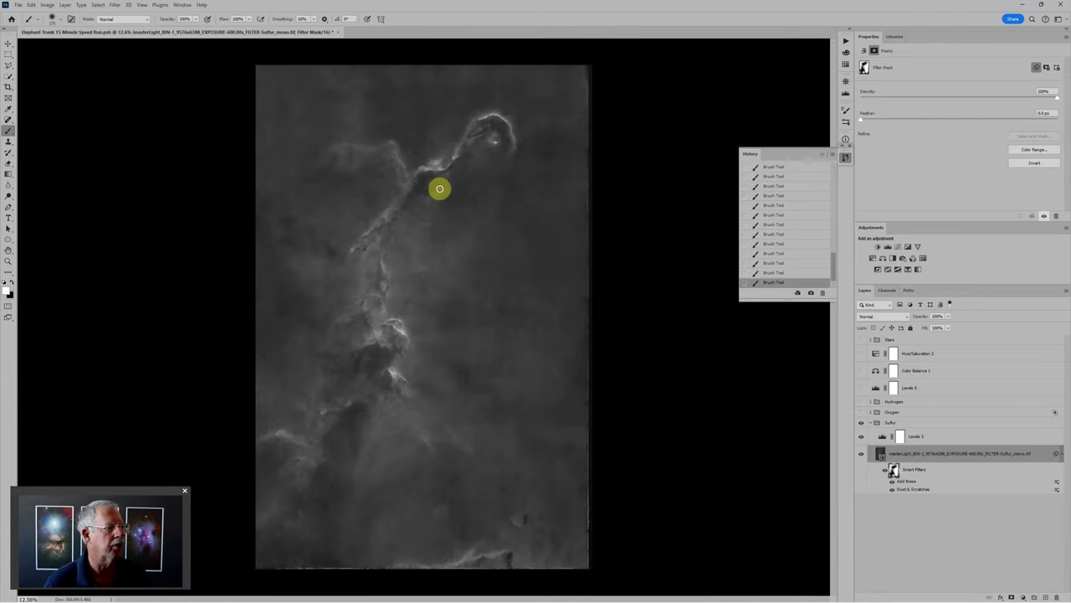
Show and expand the Oxygen group, then convert its Oxygen layer to a smart object
click(861, 412)
scroll(384, 151, up, 2)
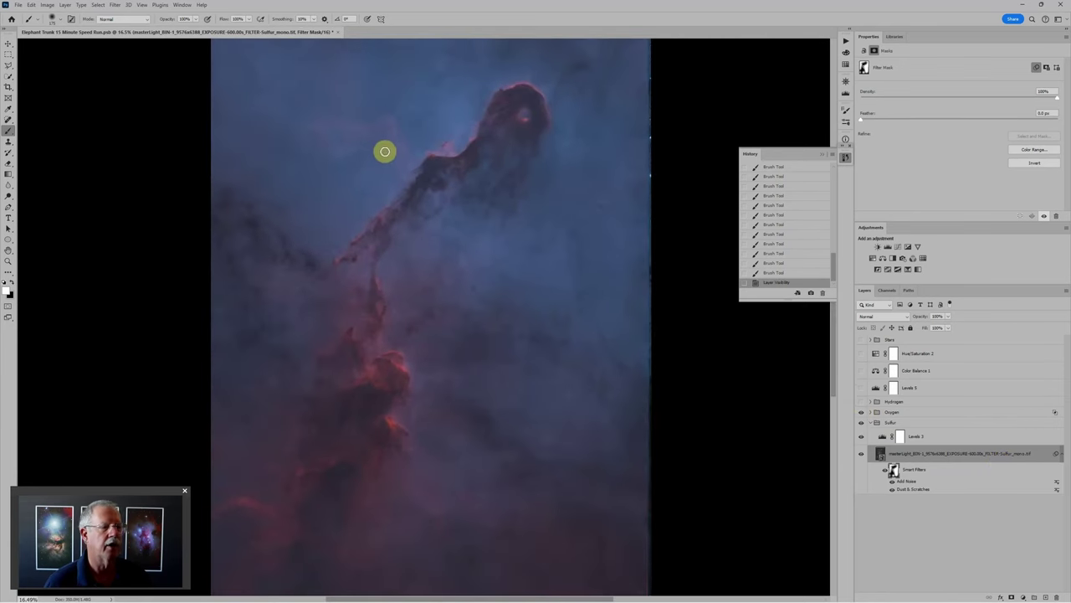
click(872, 423)
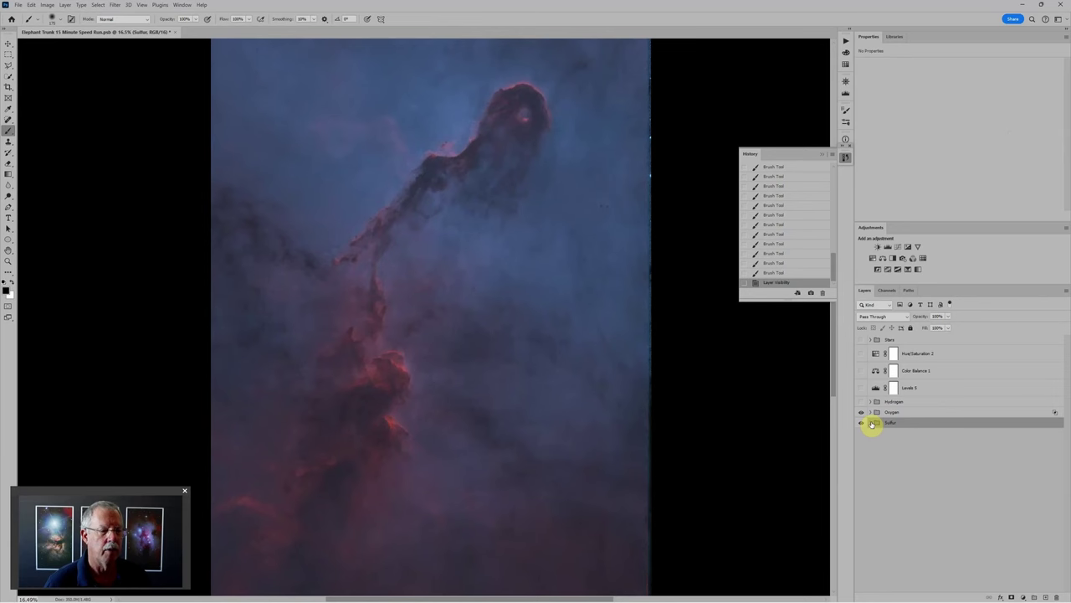
scroll(445, 315, up, 1)
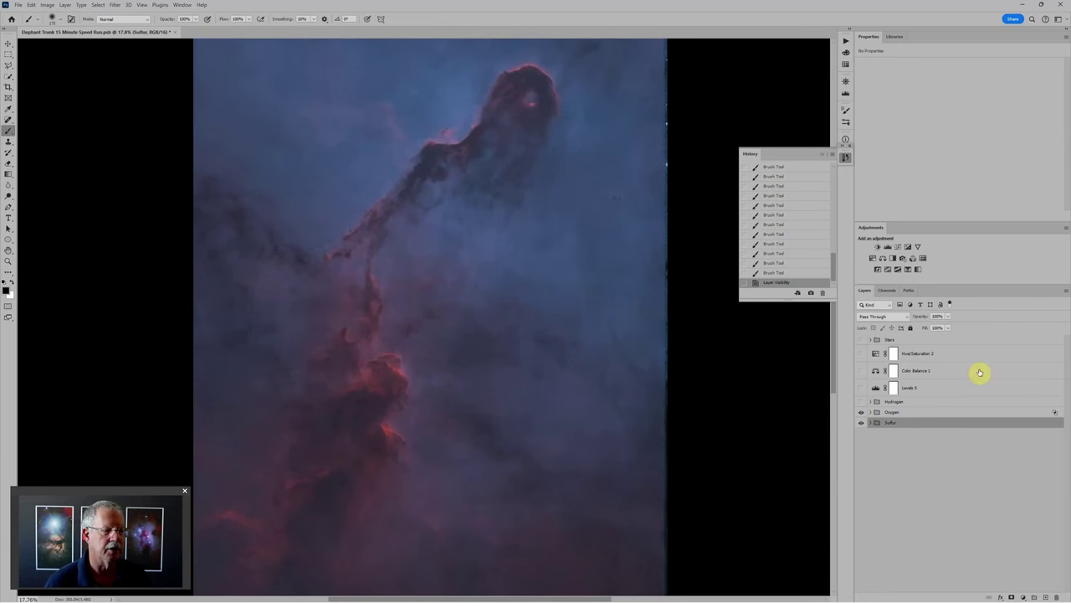
click(870, 412)
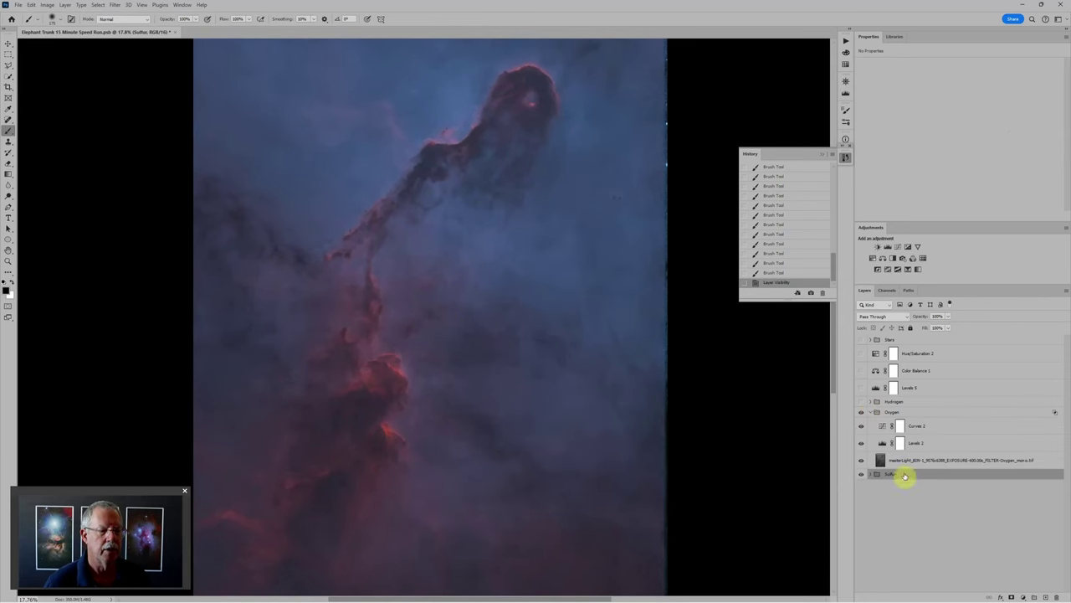
click(949, 463)
right_click(1053, 467)
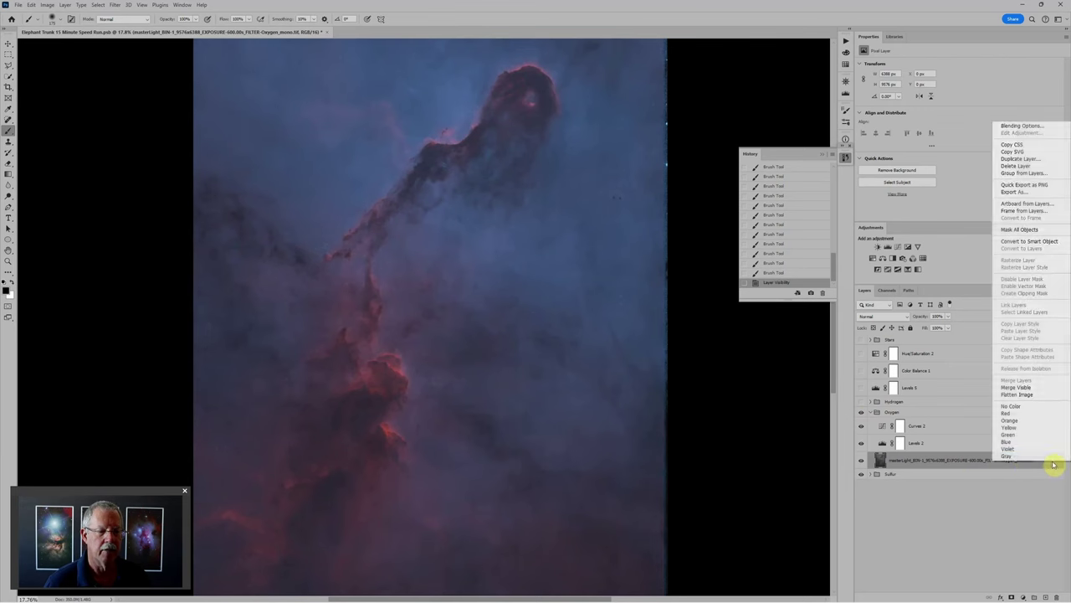
click(1049, 243)
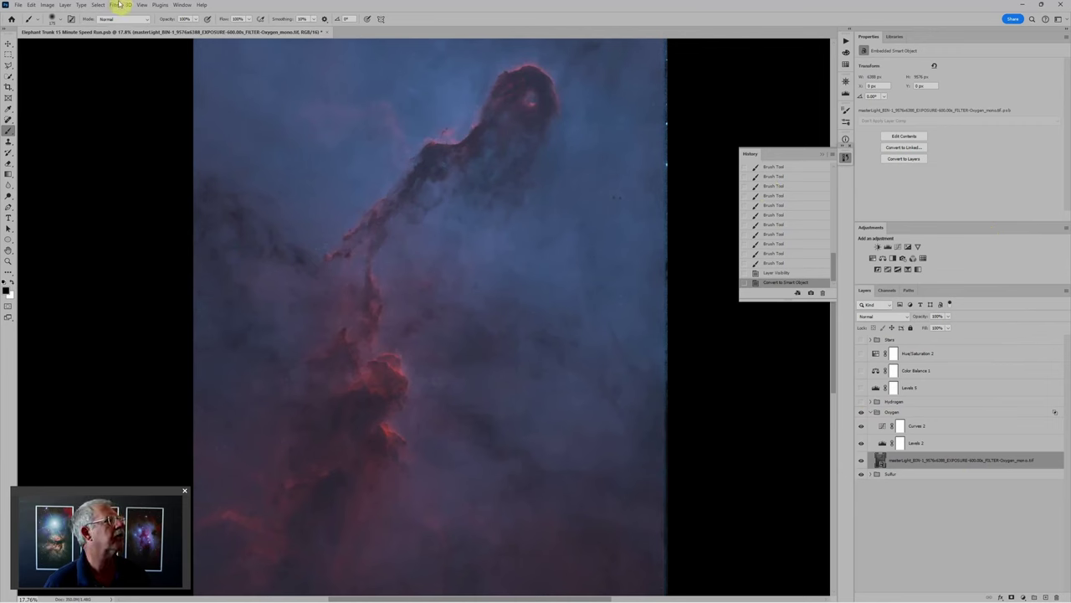
Apply Smart Sharpen (421% amount, 39% noise reduction) to the Oxygen smart object
click(117, 5)
mouse_move(138, 161)
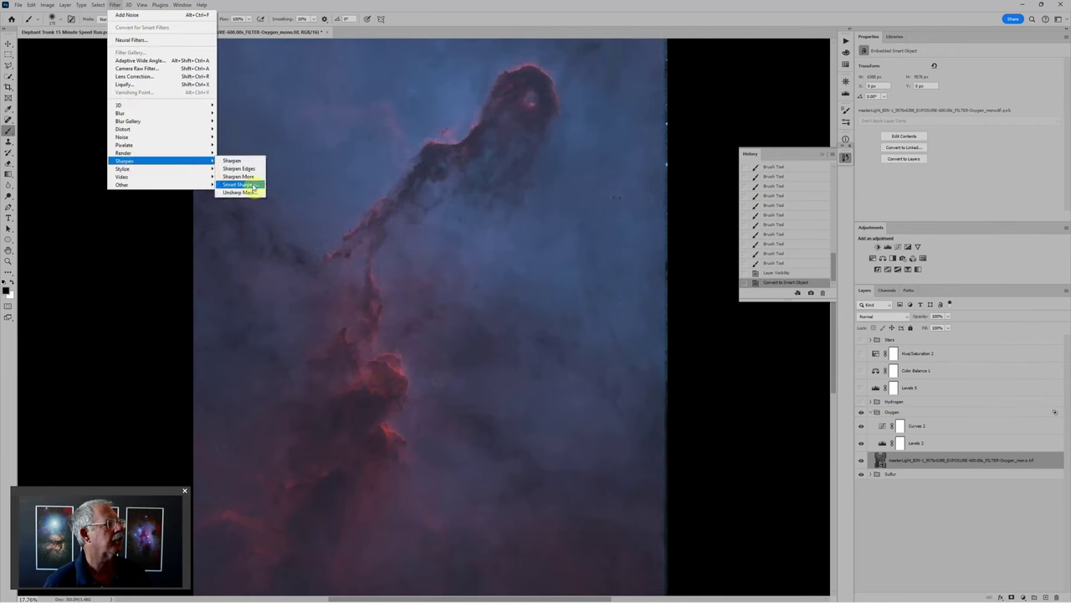
click(252, 185)
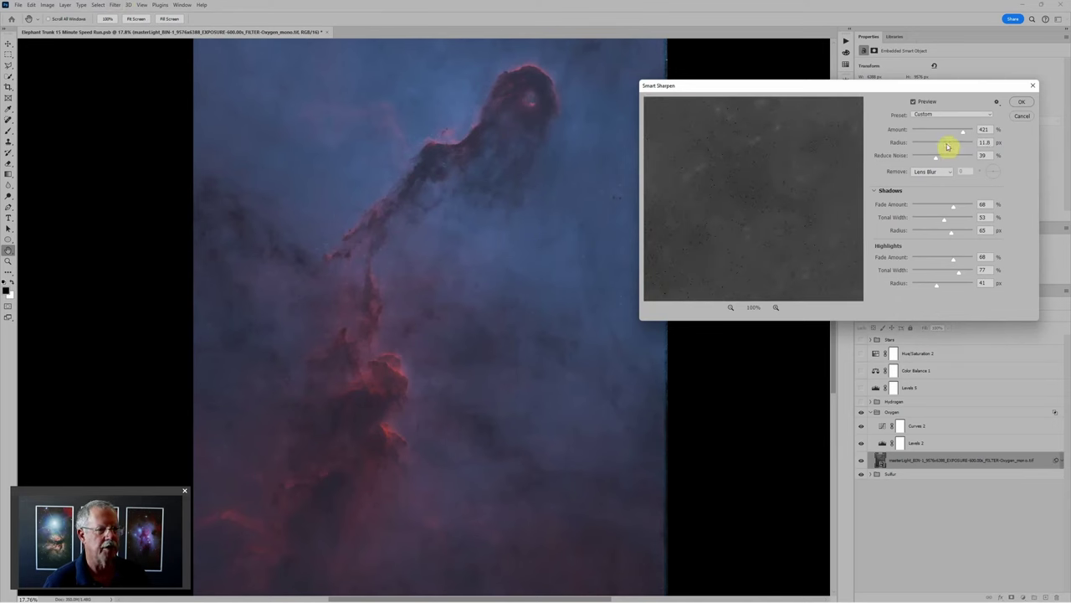
click(1020, 102)
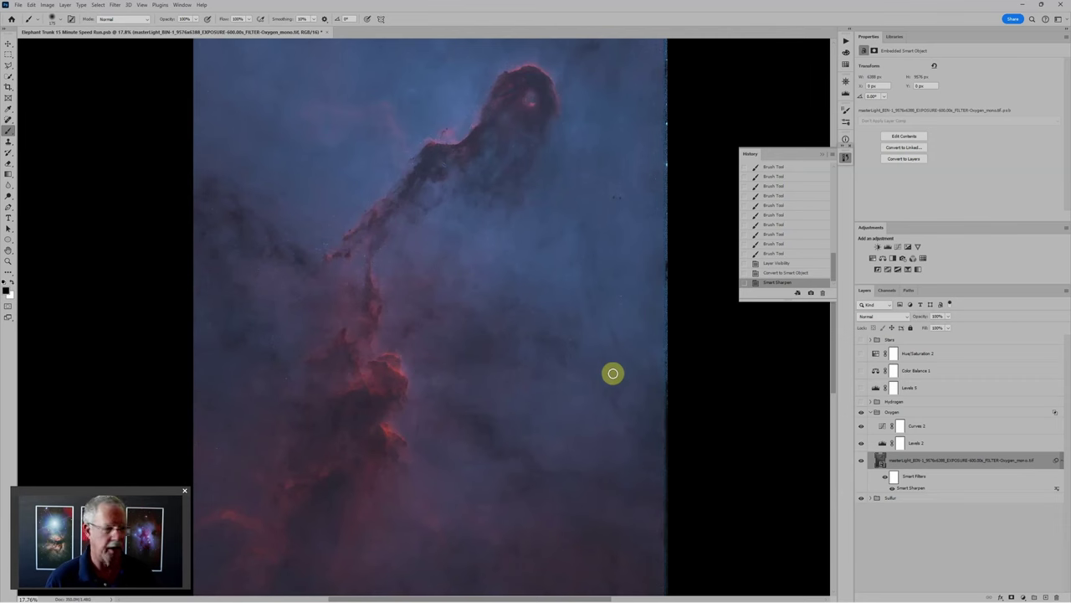
Show and expand the Hydrogen group, then convert its Hydrogen layer to a smart object
click(861, 402)
click(870, 401)
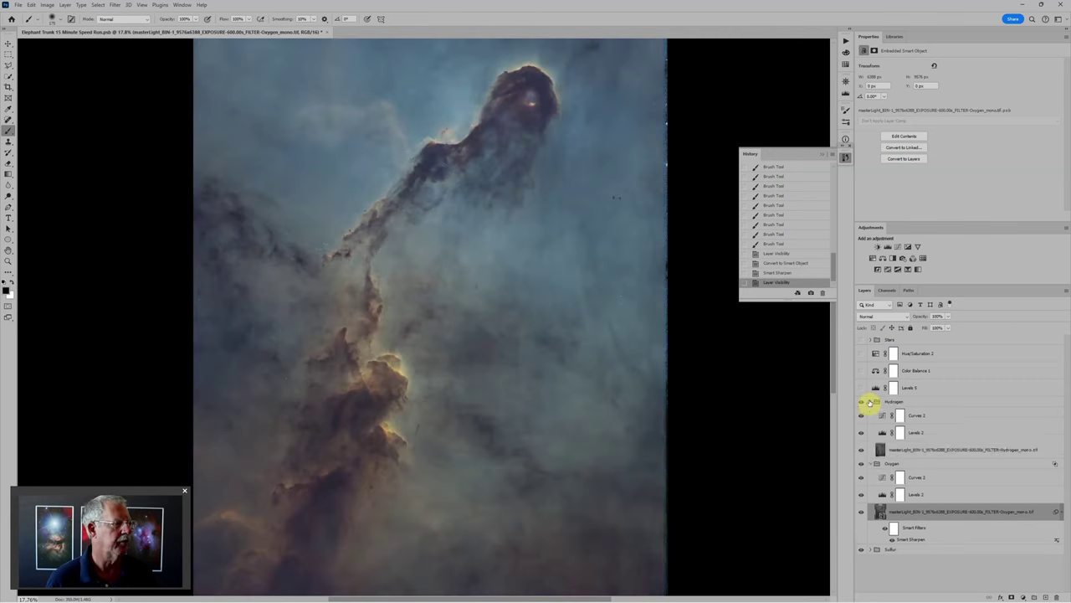
click(918, 405)
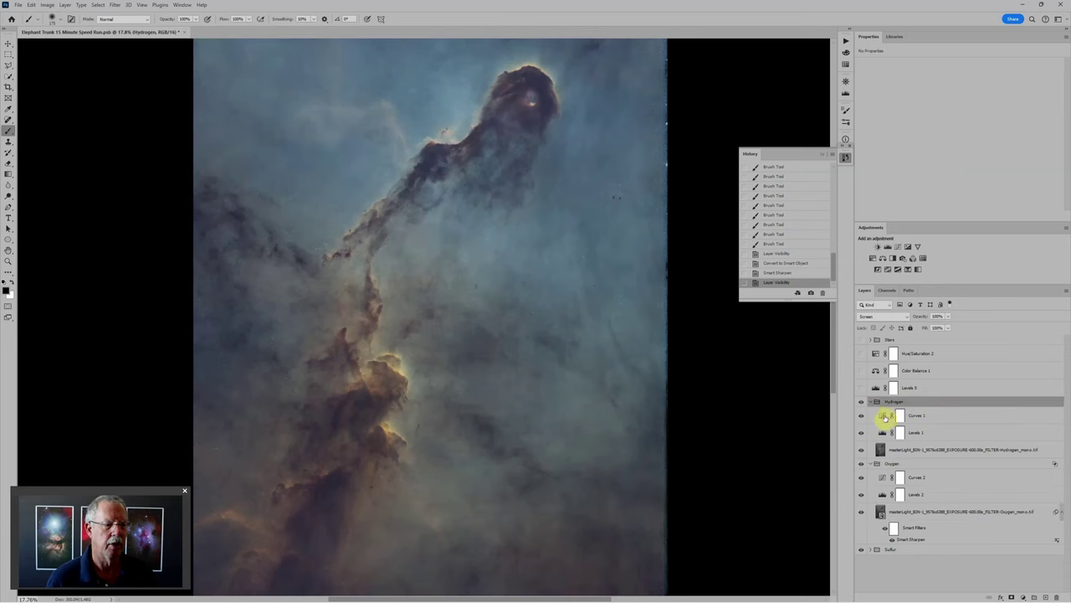
click(885, 416)
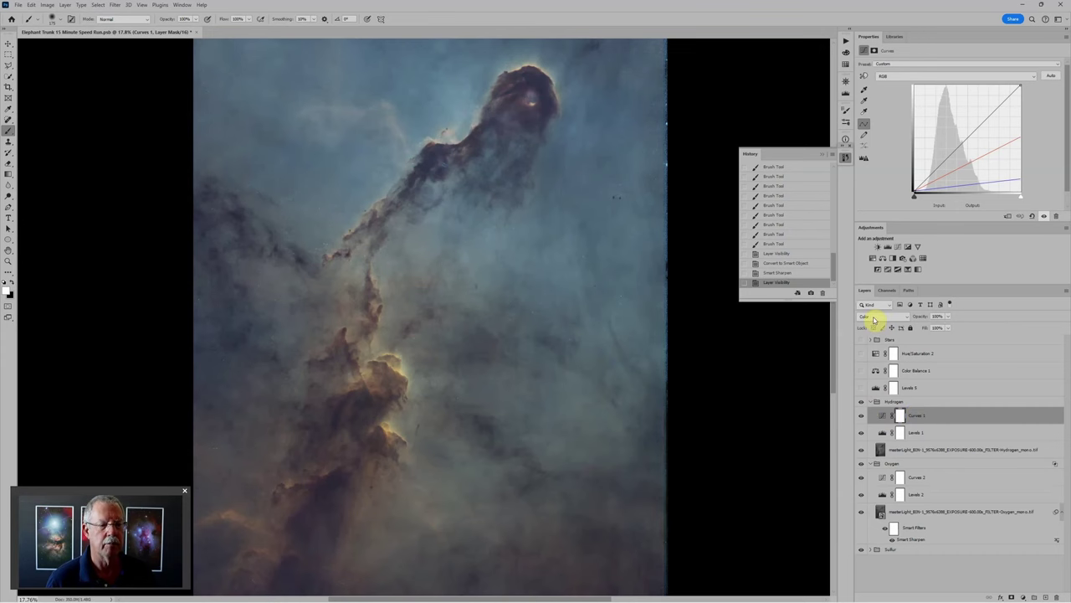
scroll(433, 389, down, 2)
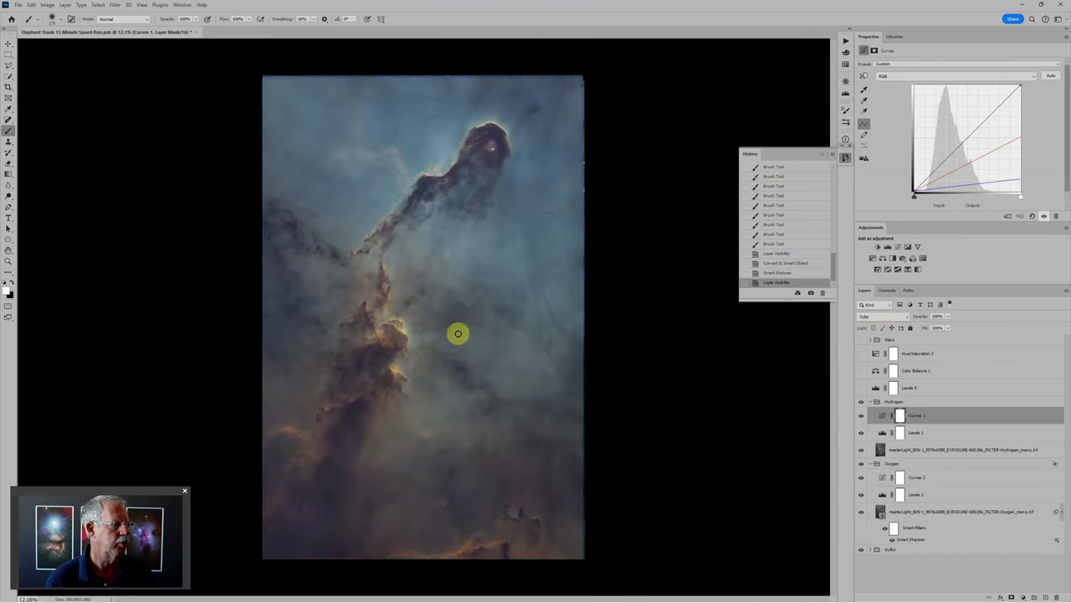
click(1051, 453)
right_click(1051, 452)
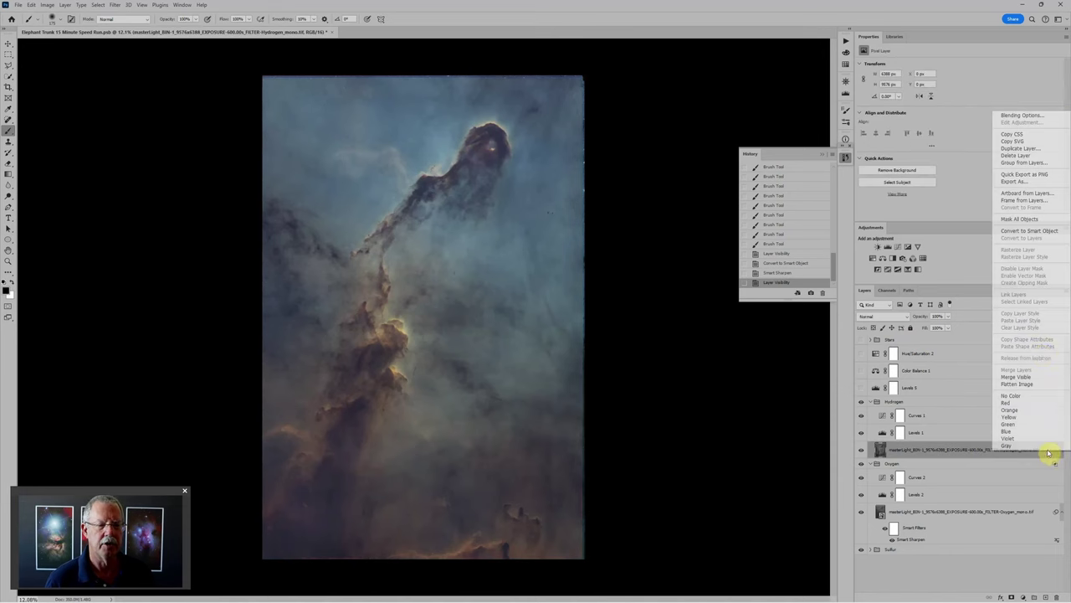
click(1036, 234)
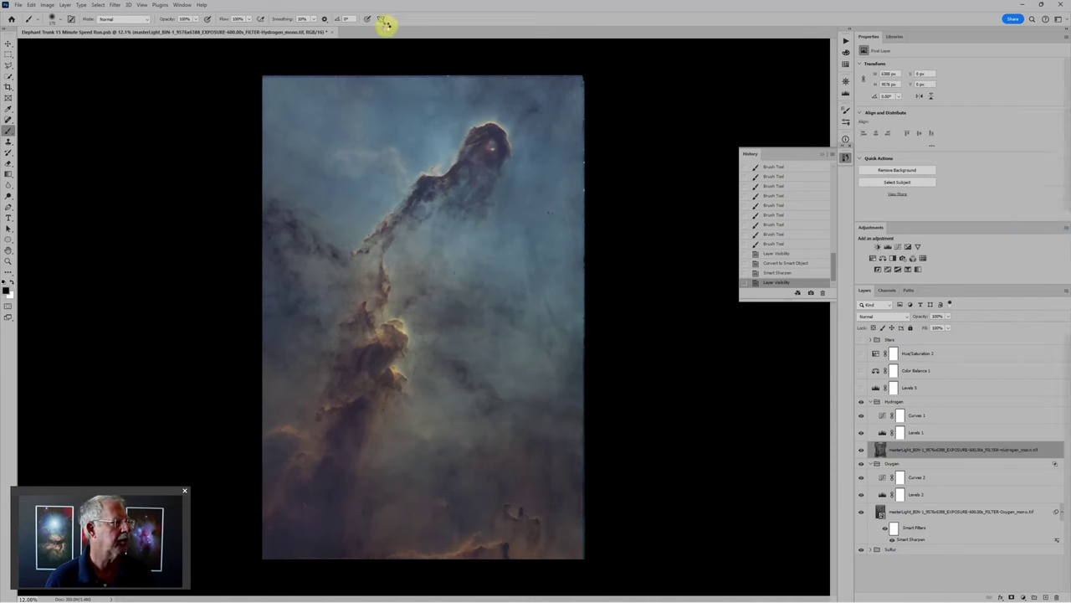
Apply Smart Sharpen to the Hydrogen smart object, matching the Oxygen layer
click(124, 6)
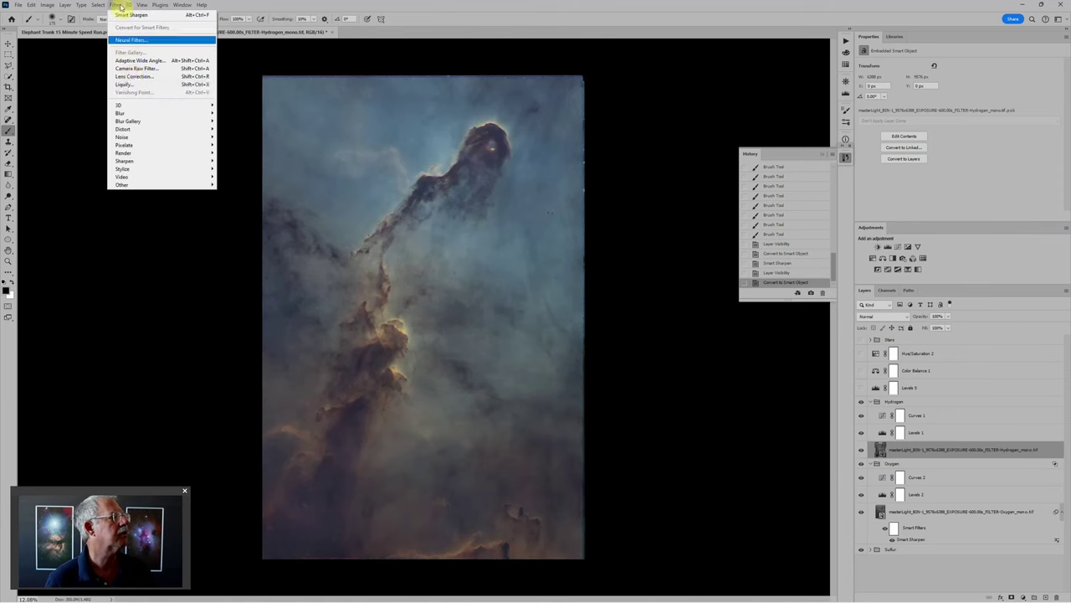
mouse_move(179, 162)
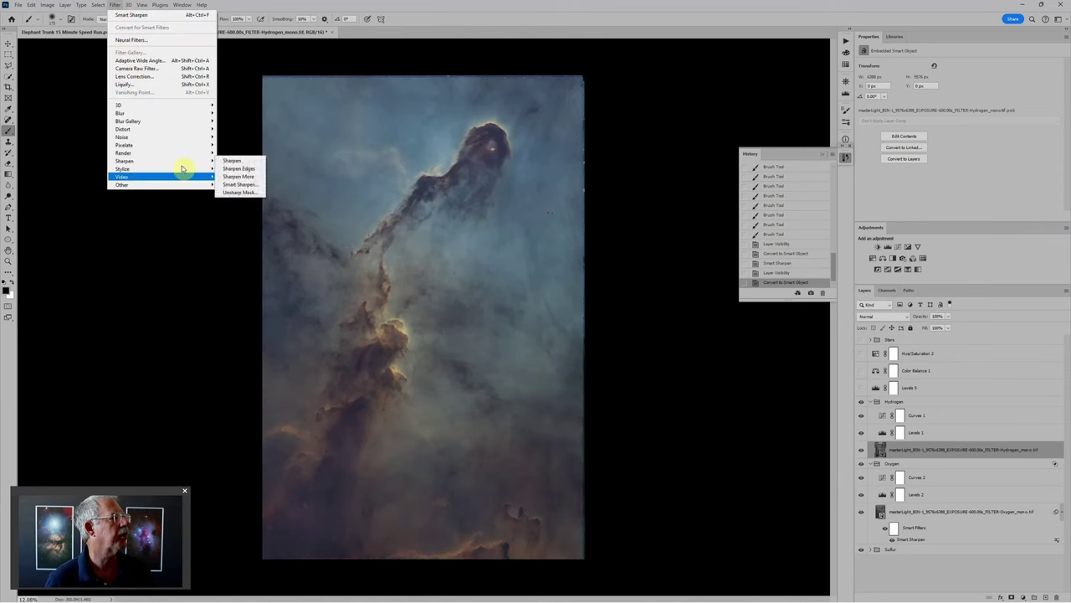
click(242, 185)
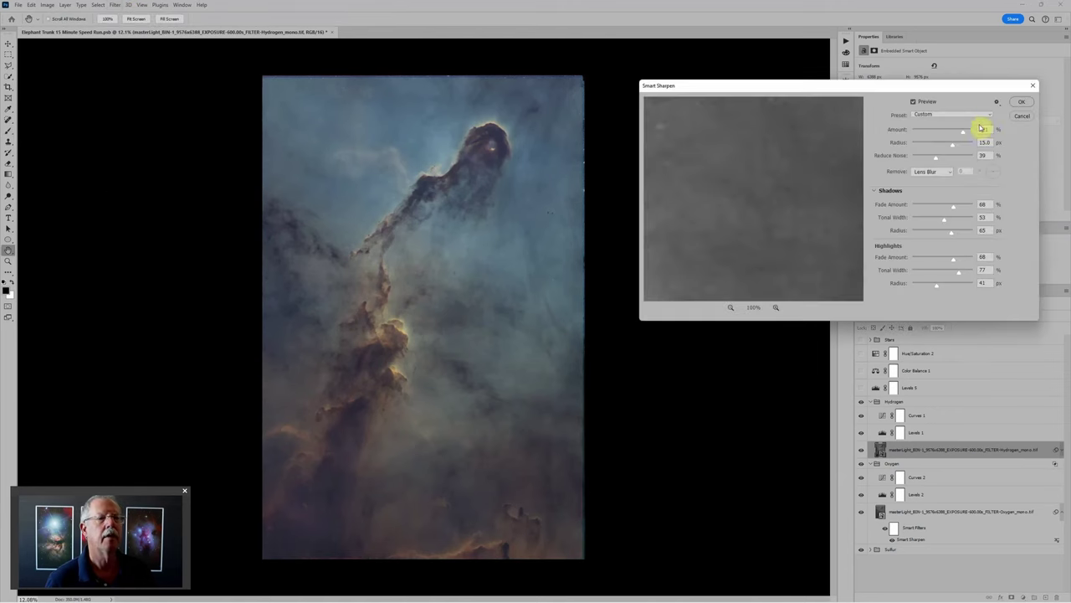
click(1021, 101)
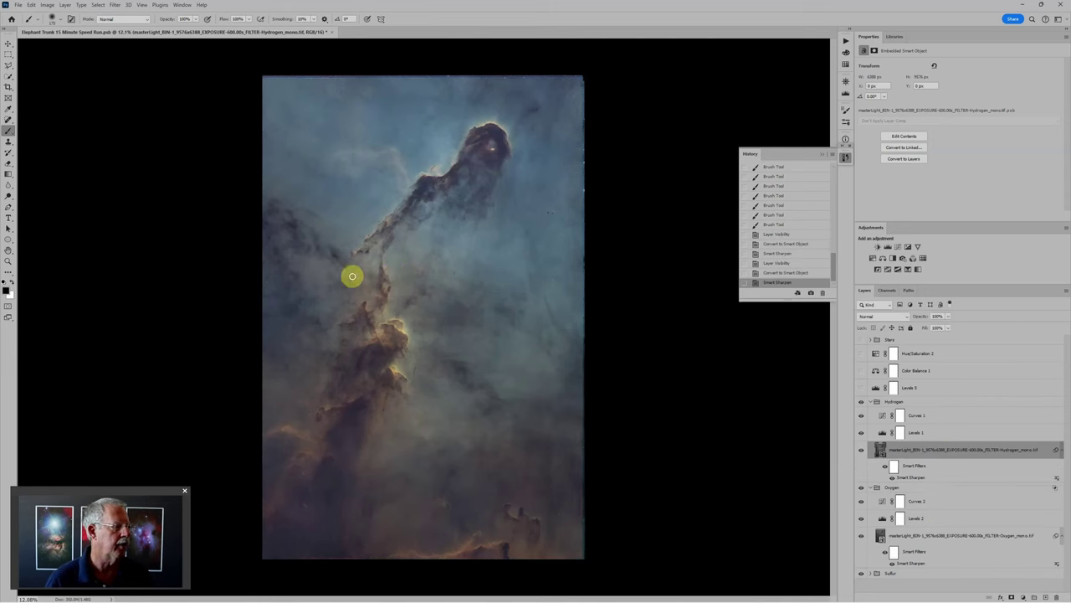
scroll(351, 275, up, 10)
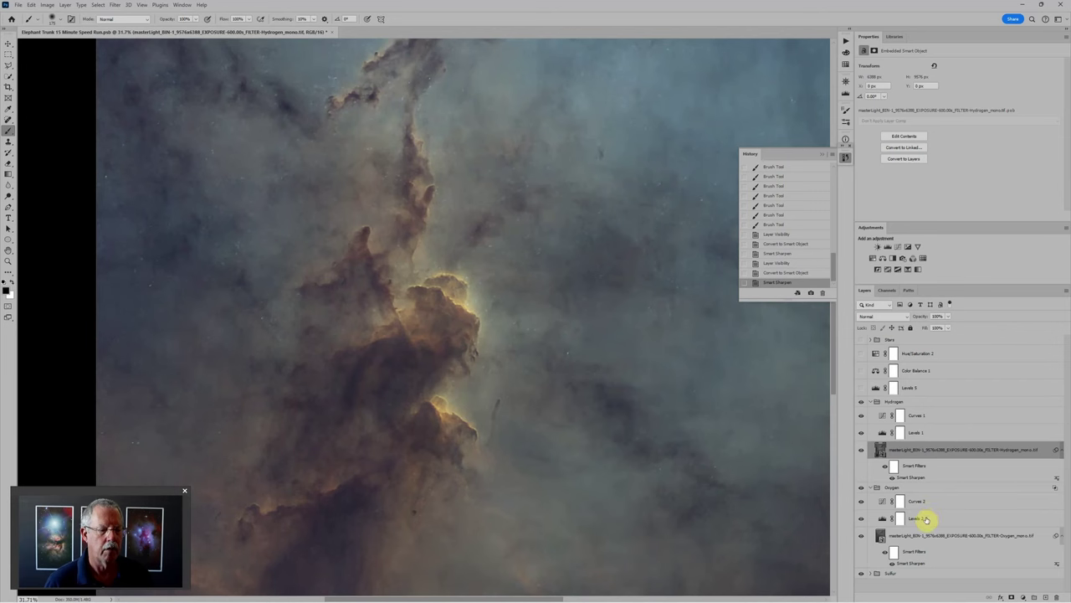
click(872, 573)
scroll(895, 561, down, 3)
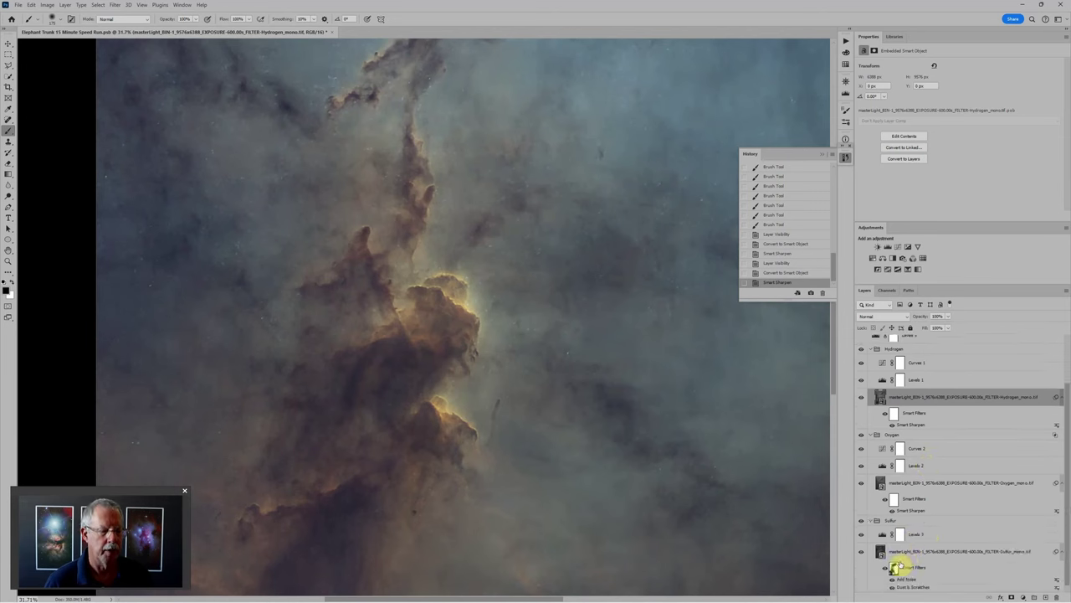
click(894, 569)
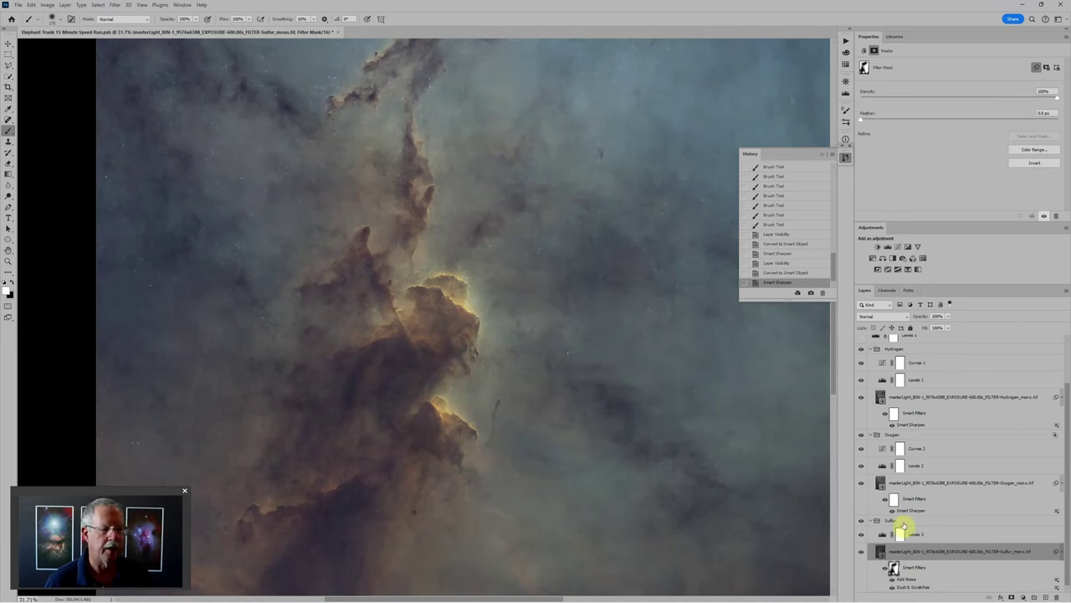
click(529, 327)
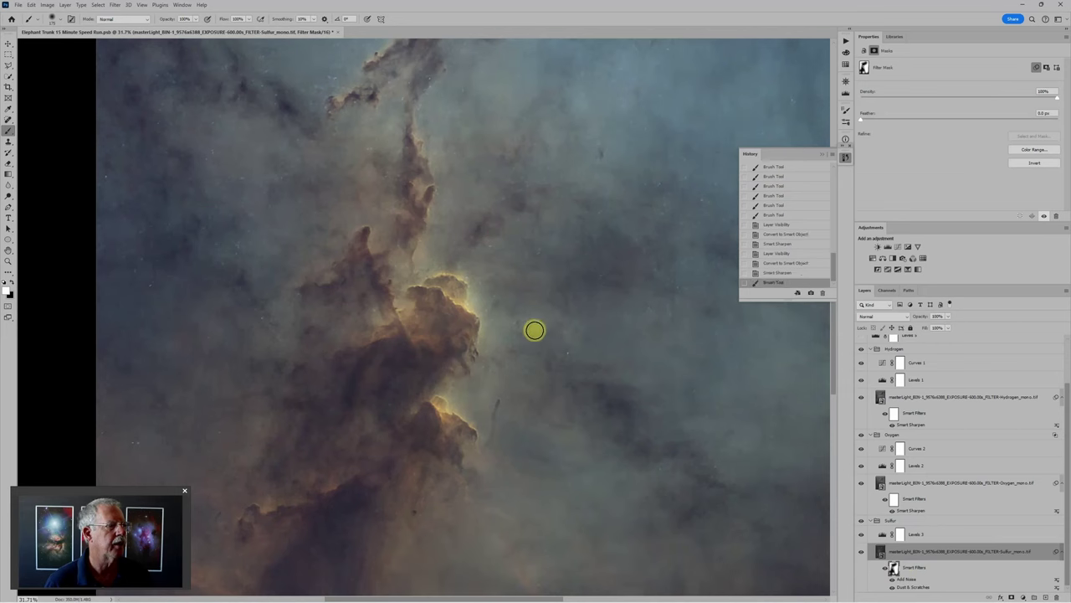
click(540, 333)
click(564, 359)
click(576, 326)
click(593, 184)
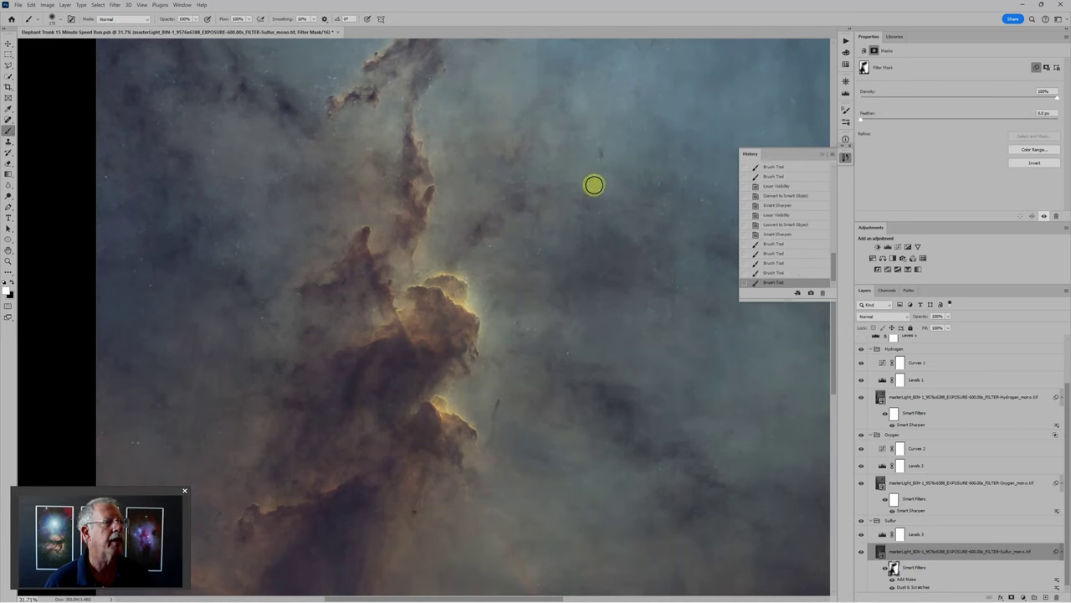
click(646, 191)
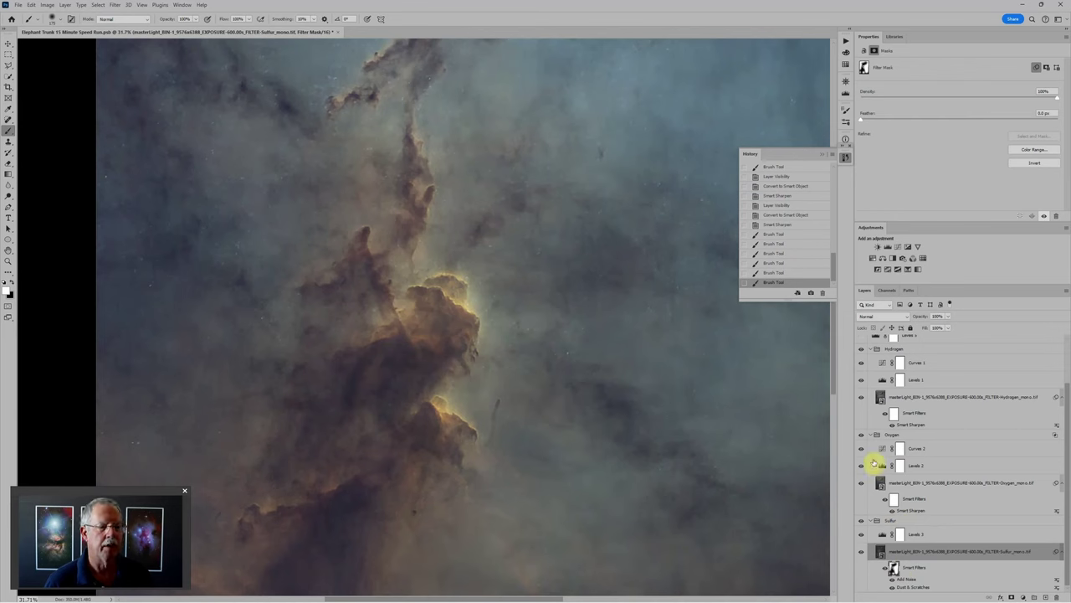
click(861, 436)
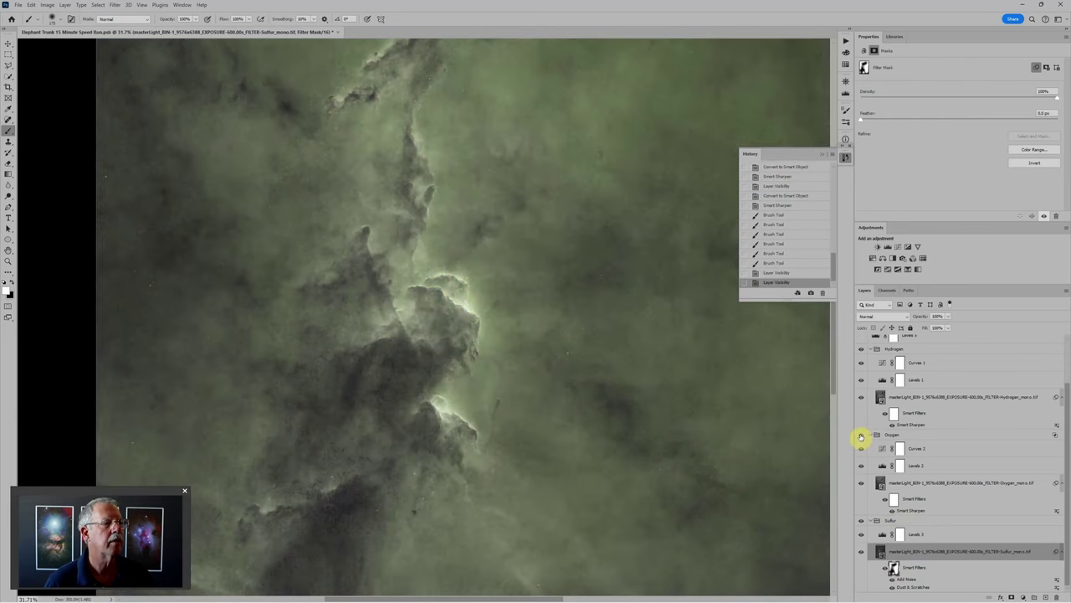
click(861, 436)
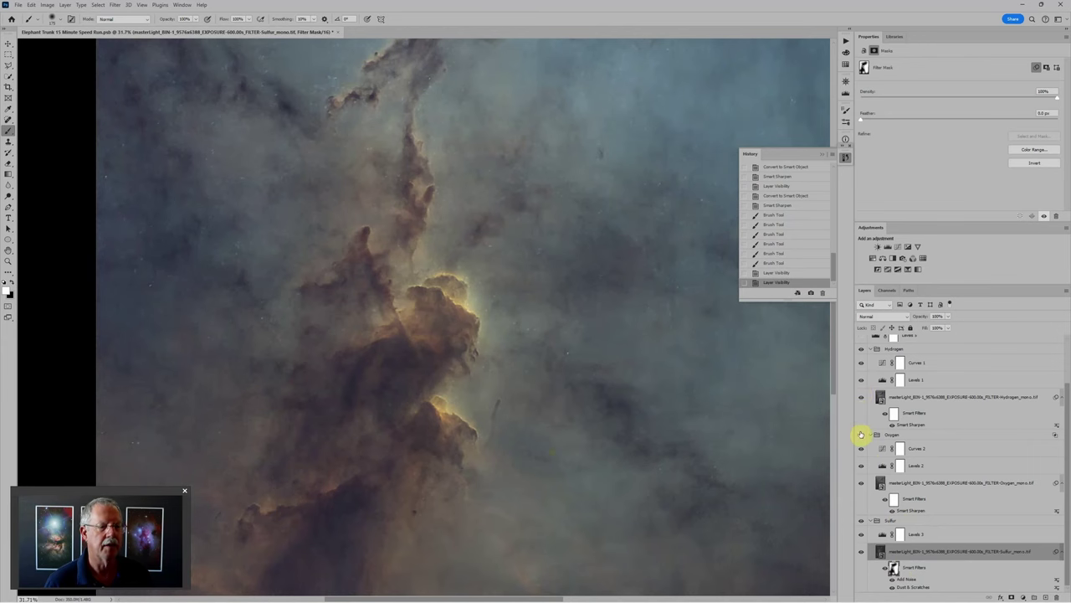
Compare the image with and without Oxygen, then convert the Oxygen layer to a smart object
click(861, 436)
click(861, 436)
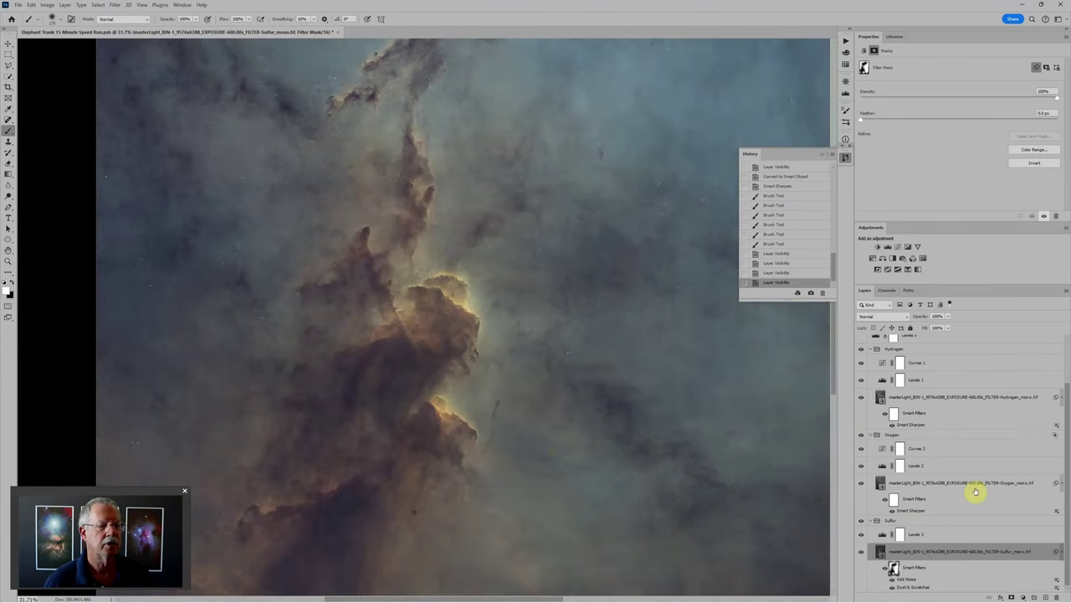
click(1045, 483)
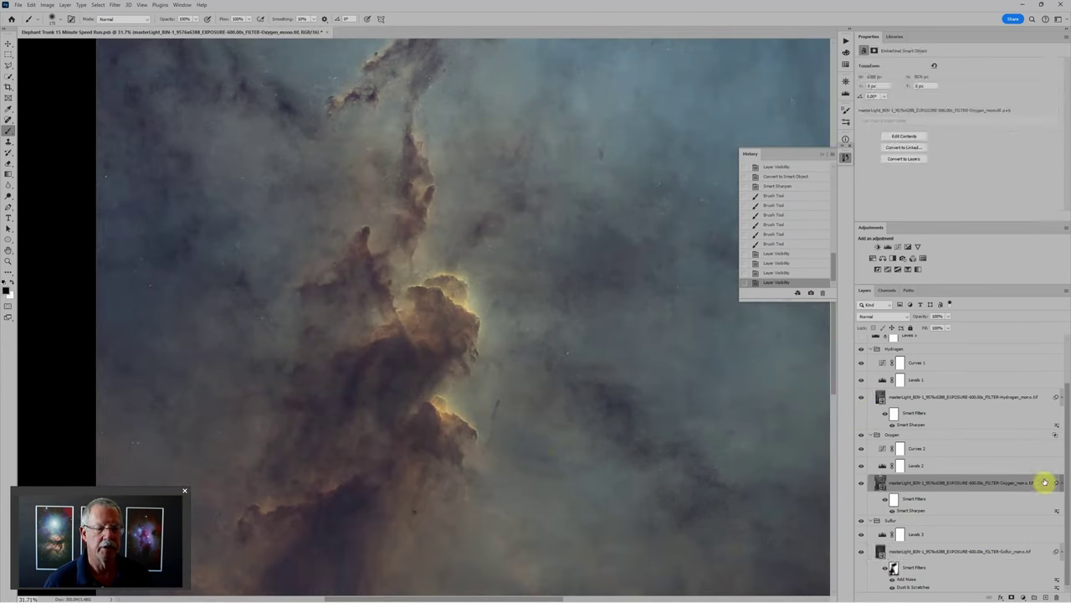
right_click(1045, 482)
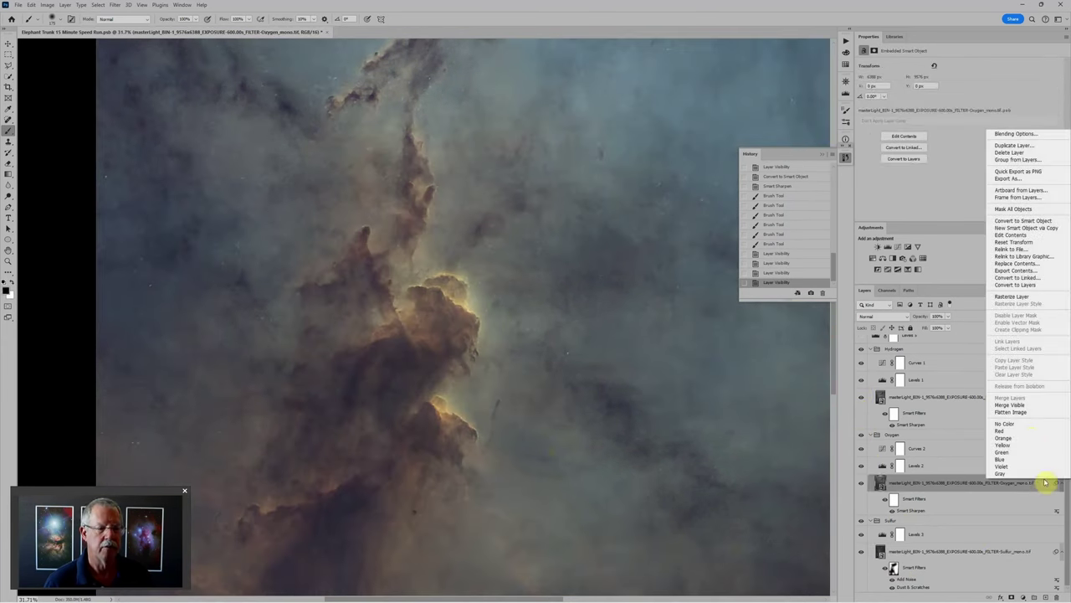
click(1031, 221)
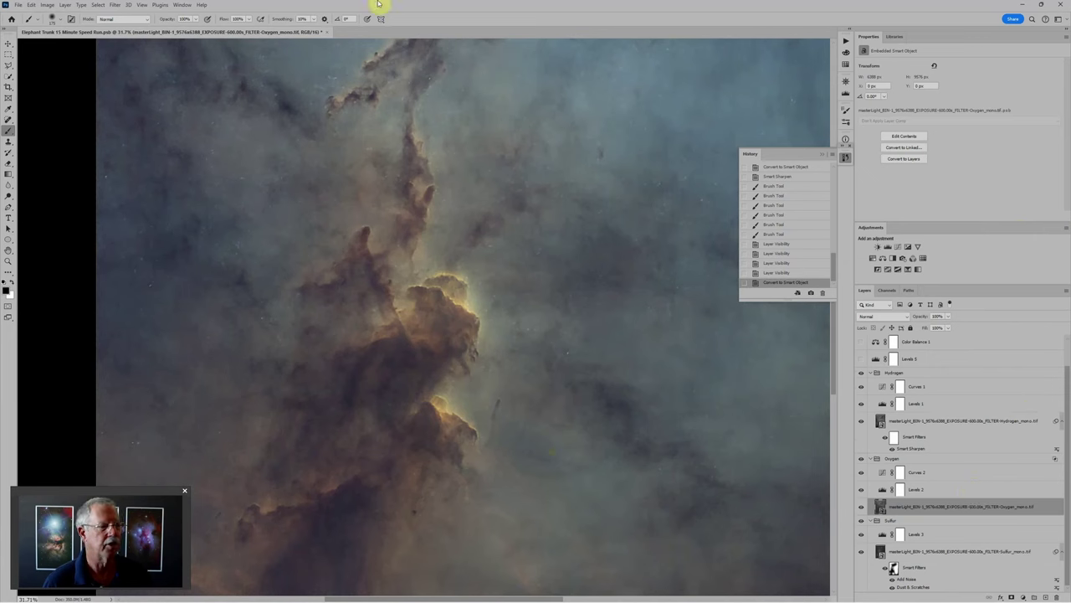
Apply a Dust & Scratches smart filter to the Oxygen layer and select its filter mask
click(118, 6)
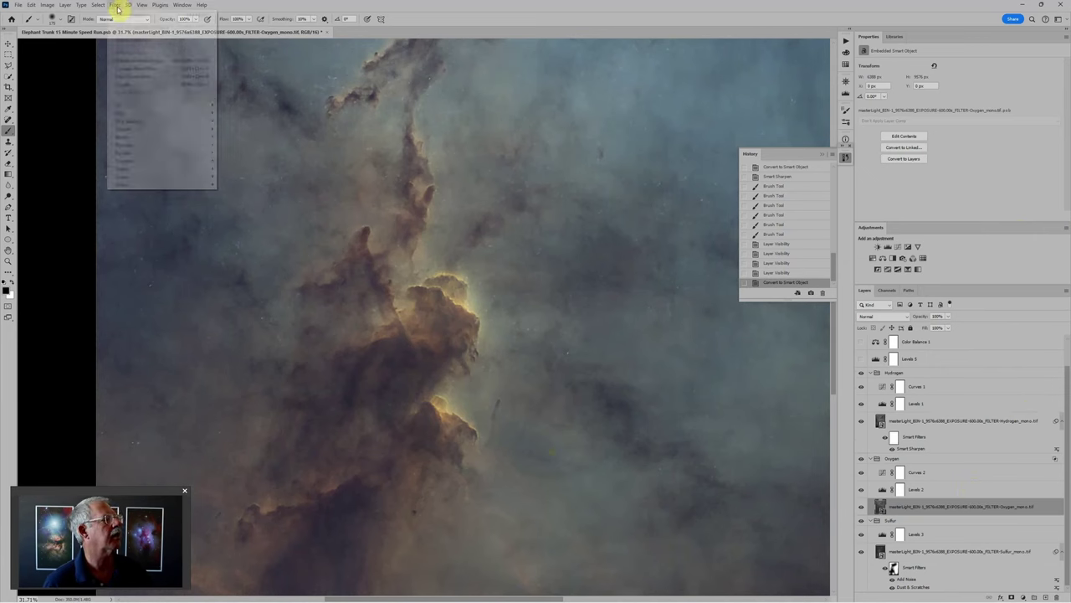
mouse_move(135, 139)
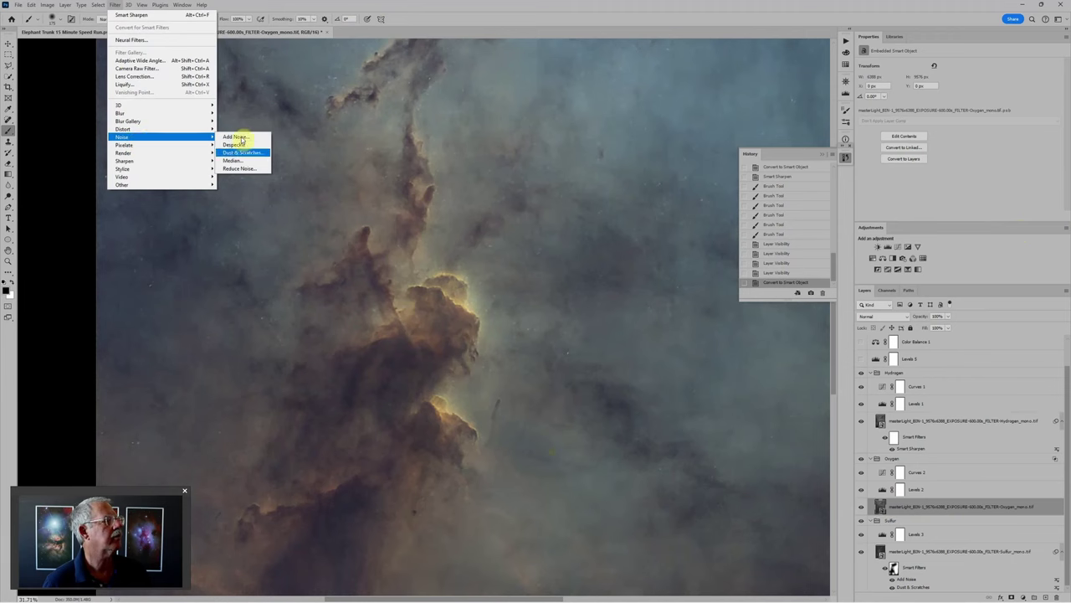
click(242, 153)
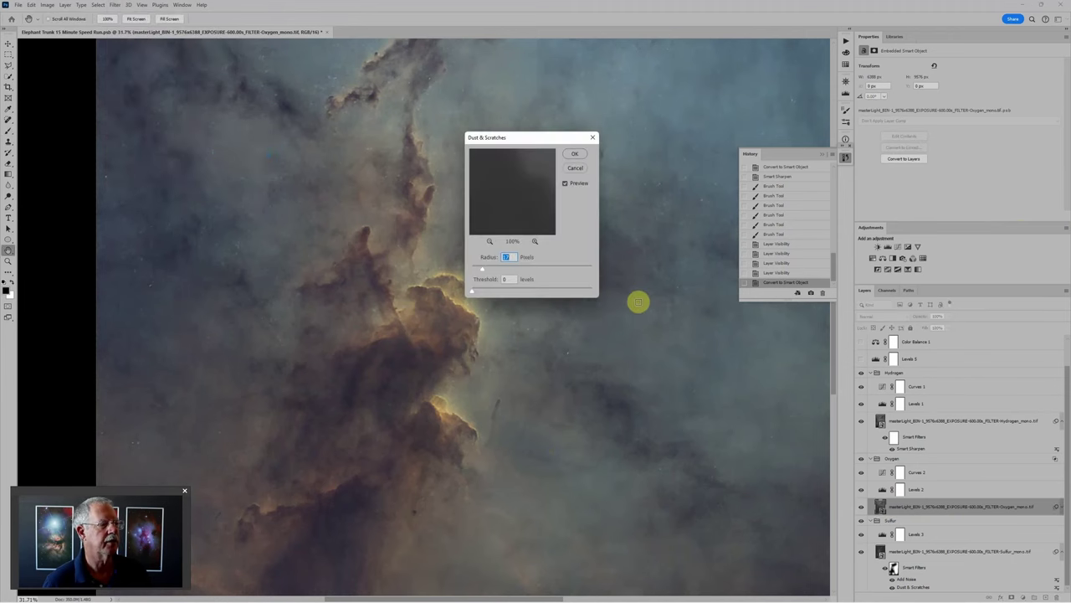
click(575, 155)
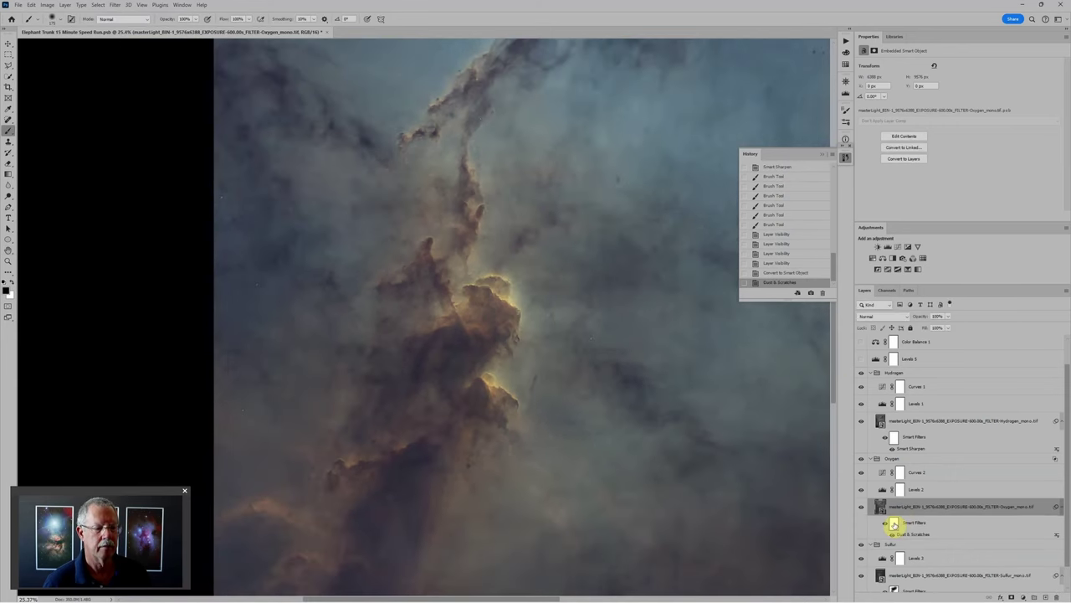
click(894, 523)
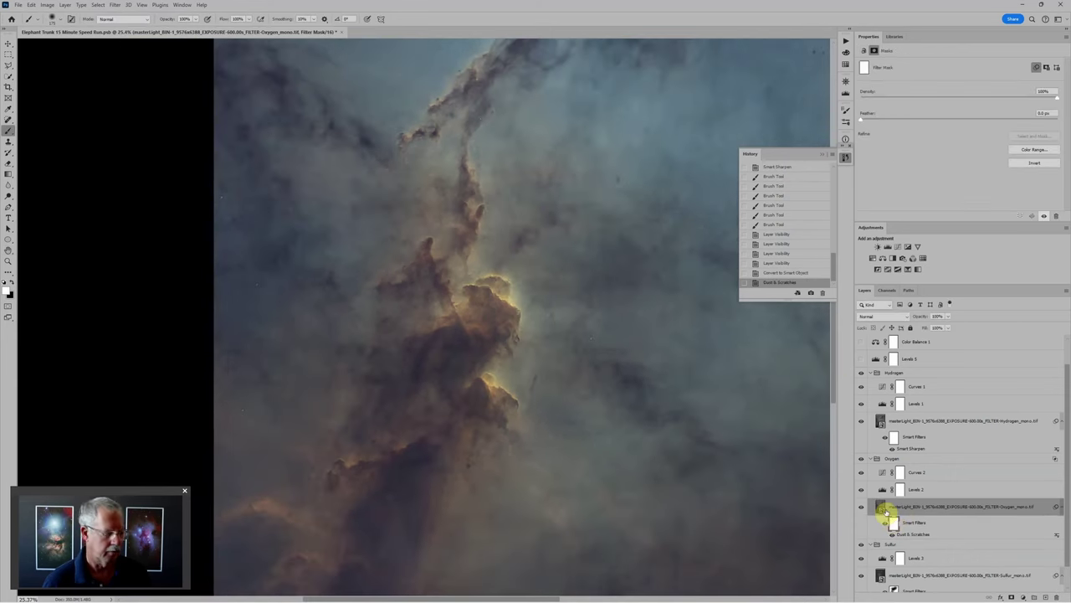
Invert the Dust & Scratches filter mask to black and paint white over the background sky
key(ctrl+i)
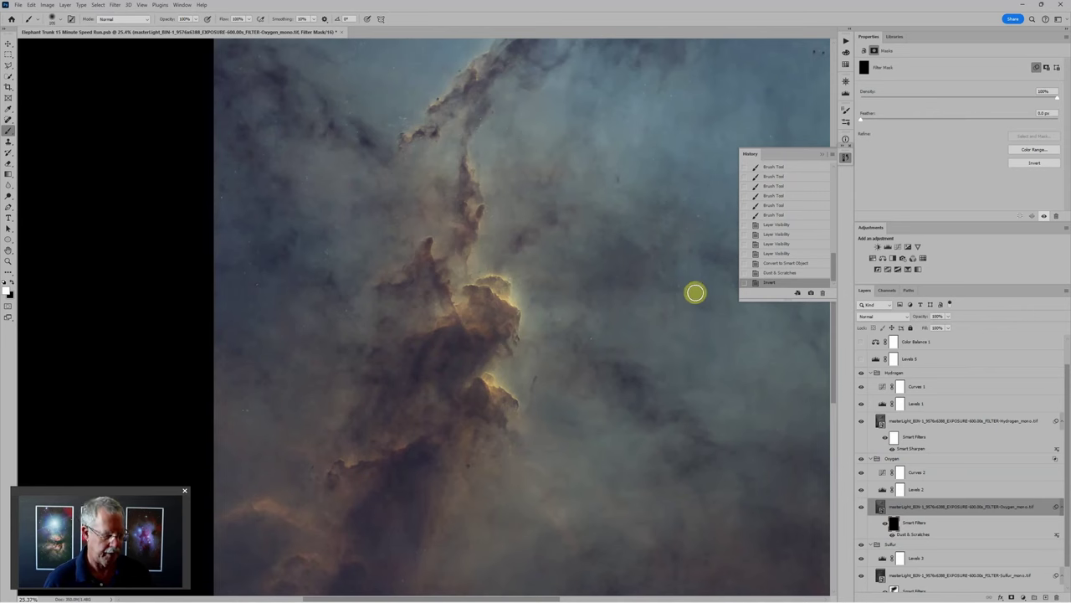
mouse_move(687, 191)
mouse_down()
mouse_move(632, 184)
mouse_move(553, 185)
mouse_move(546, 207)
mouse_move(601, 244)
mouse_move(600, 327)
mouse_up()
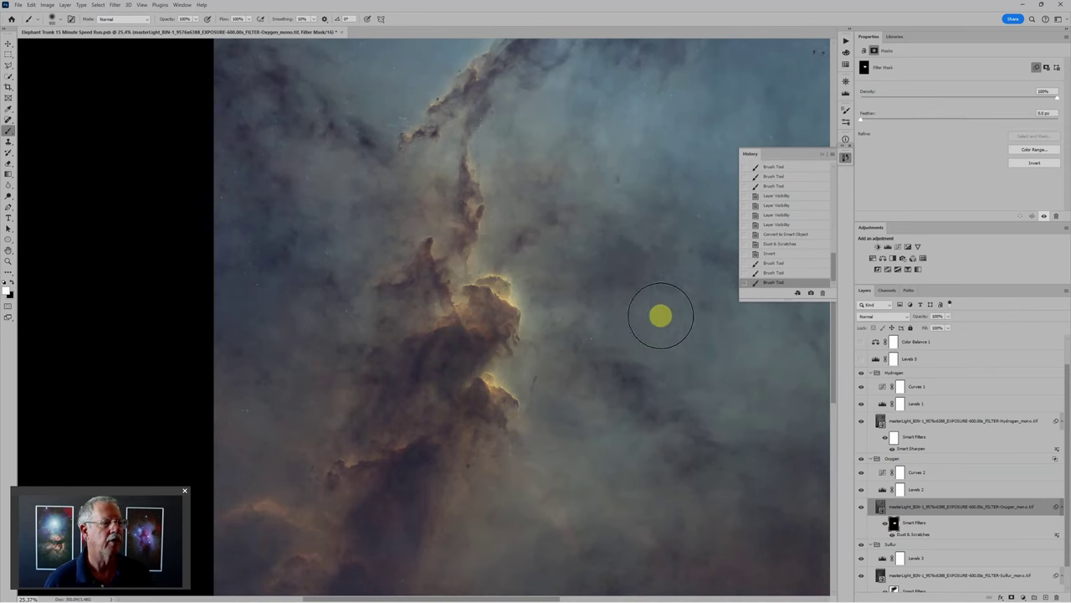
drag(690, 314, 467, 339)
mouse_move(497, 371)
mouse_down()
mouse_move(621, 237)
mouse_move(627, 200)
mouse_up()
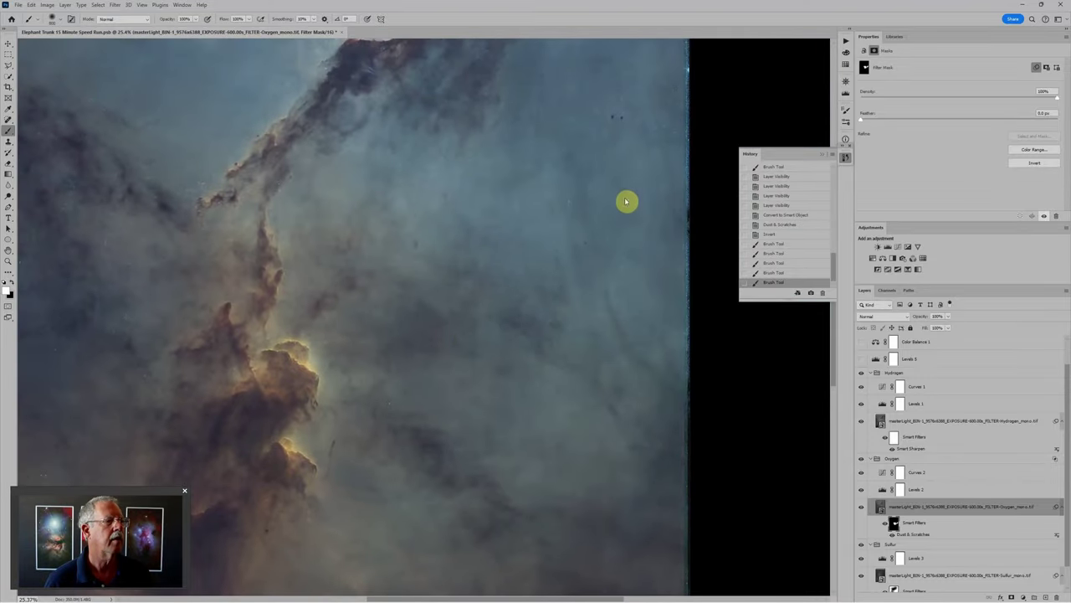
mouse_move(466, 171)
mouse_down()
mouse_move(390, 164)
mouse_move(394, 232)
mouse_move(496, 310)
mouse_up()
mouse_move(359, 207)
mouse_down()
mouse_move(344, 246)
mouse_move(365, 200)
mouse_move(226, 134)
mouse_up()
mouse_move(284, 151)
mouse_down()
mouse_move(210, 54)
mouse_move(306, 67)
mouse_up()
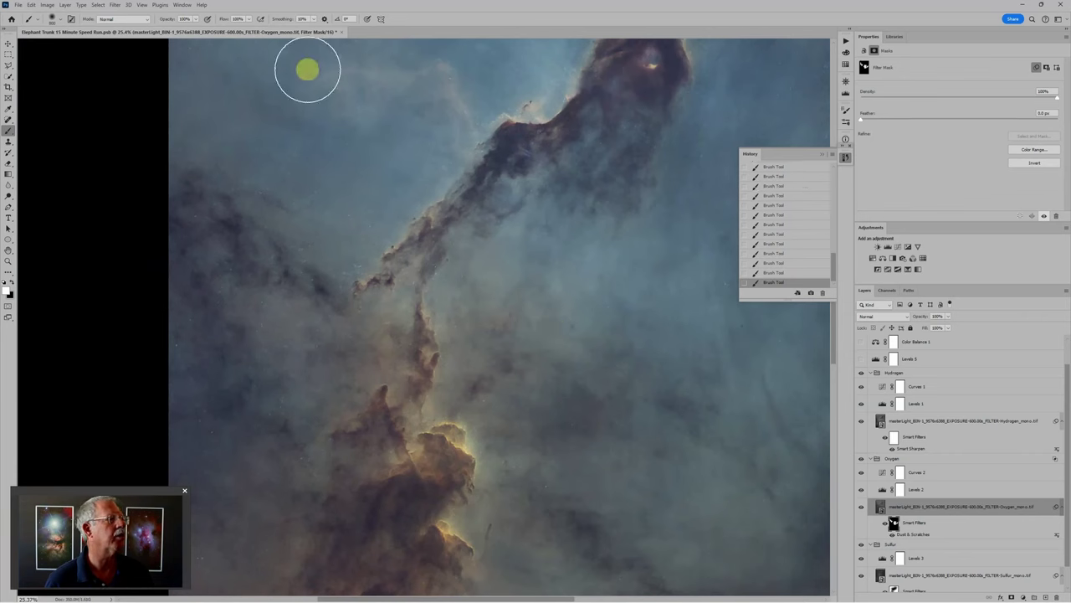
drag(343, 36, 507, 77)
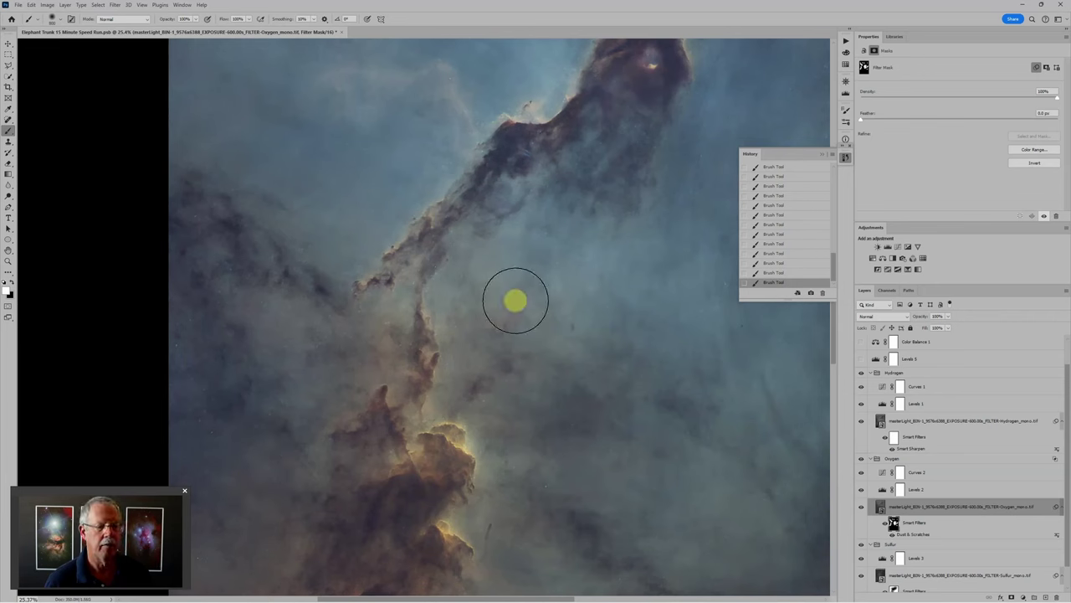
Apply the Add Noise filter over the Oxygen layer's masked smoothing
click(115, 5)
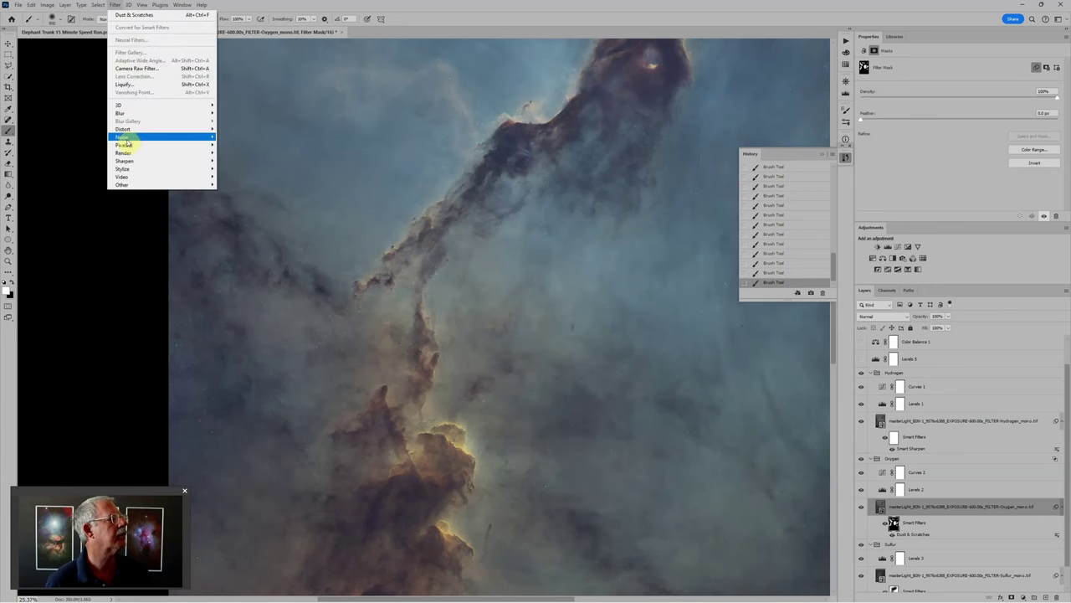
click(226, 136)
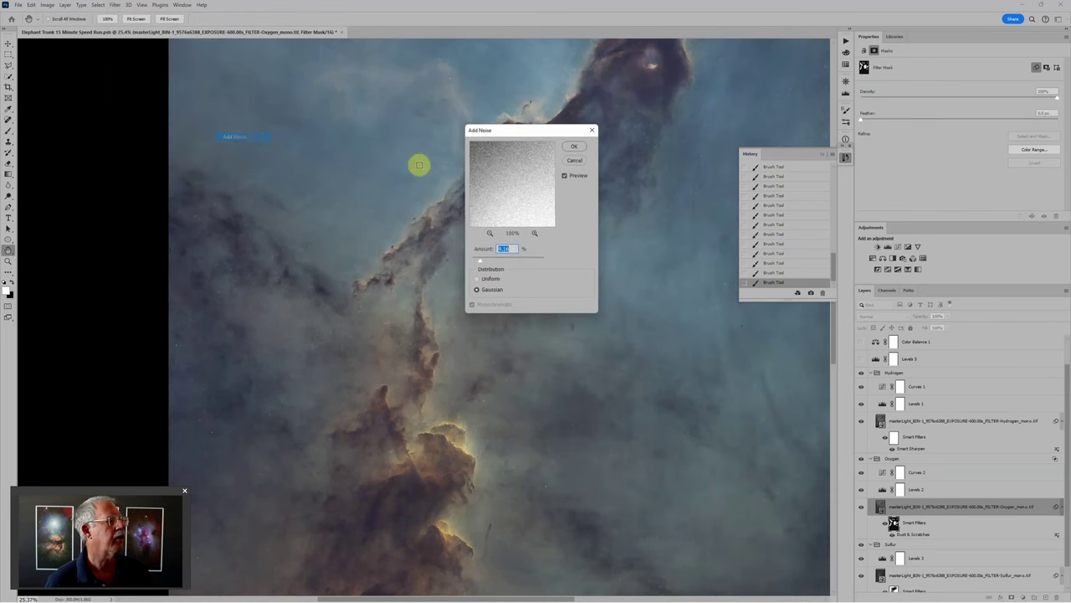
click(574, 146)
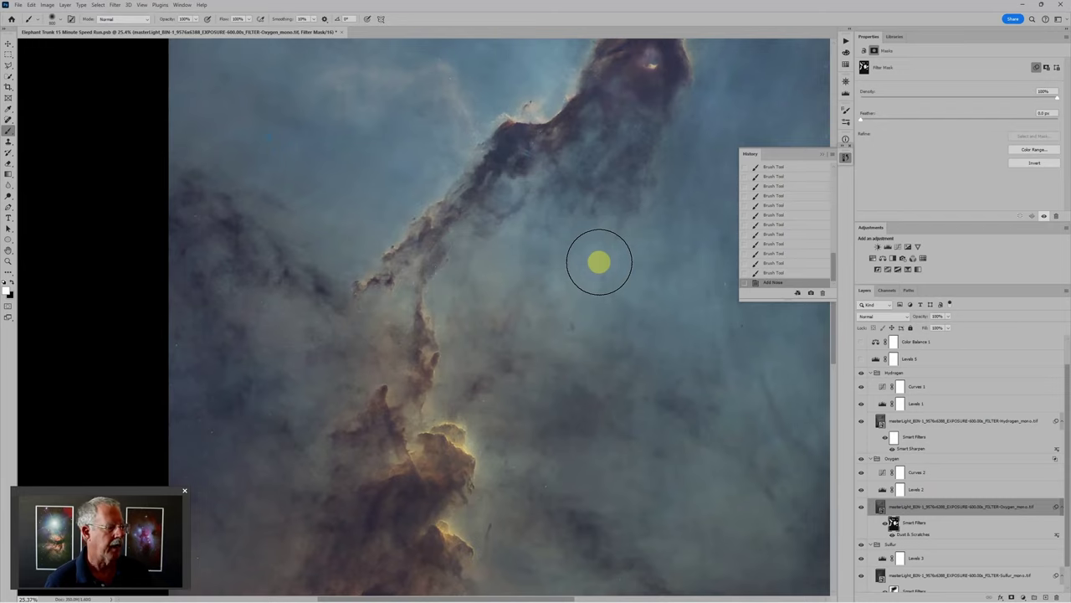
scroll(599, 262, down, 6)
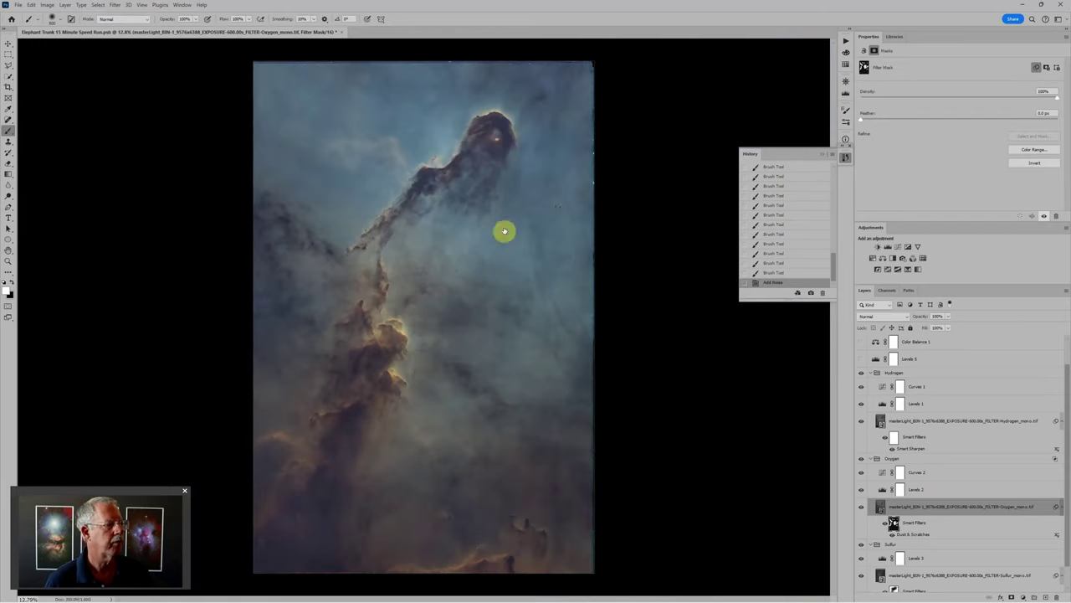
scroll(909, 390, up, 1)
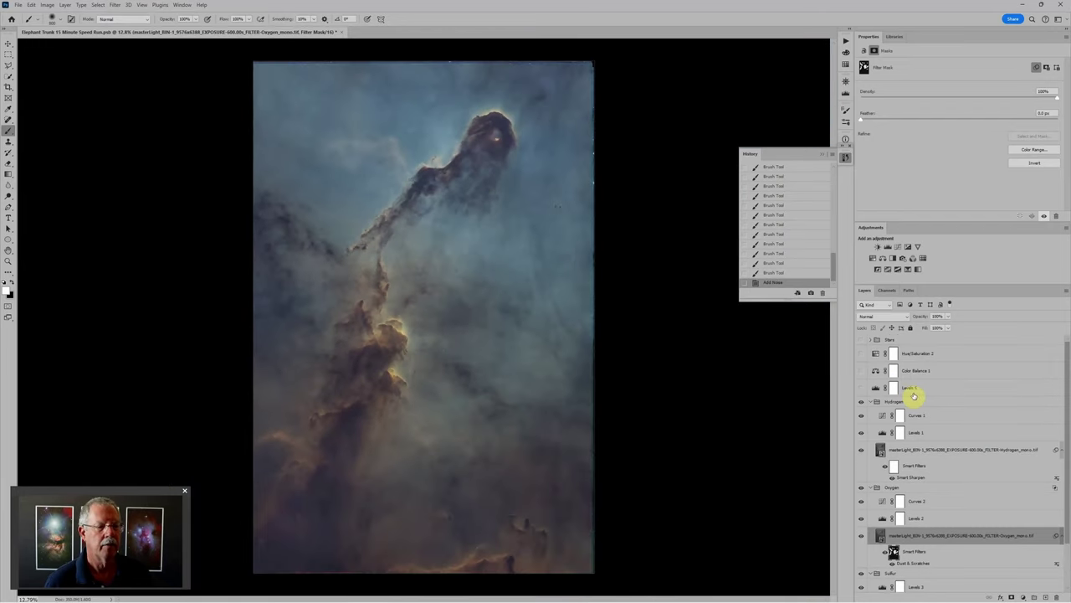
Turn on Levels 5 and Color Balance 1, nudging midtones slightly darker and toward red
click(861, 390)
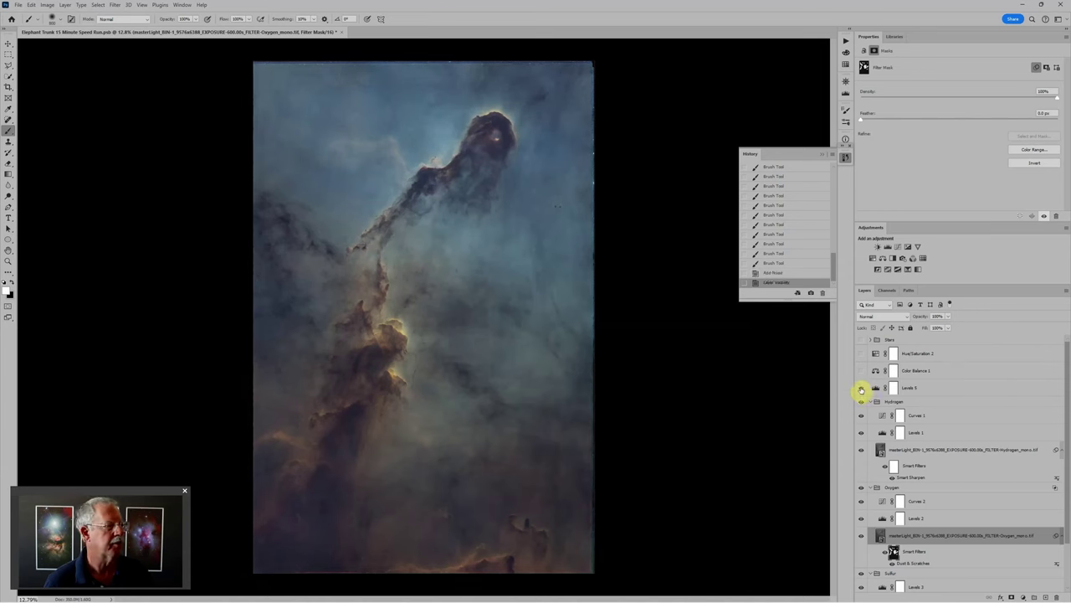
click(876, 388)
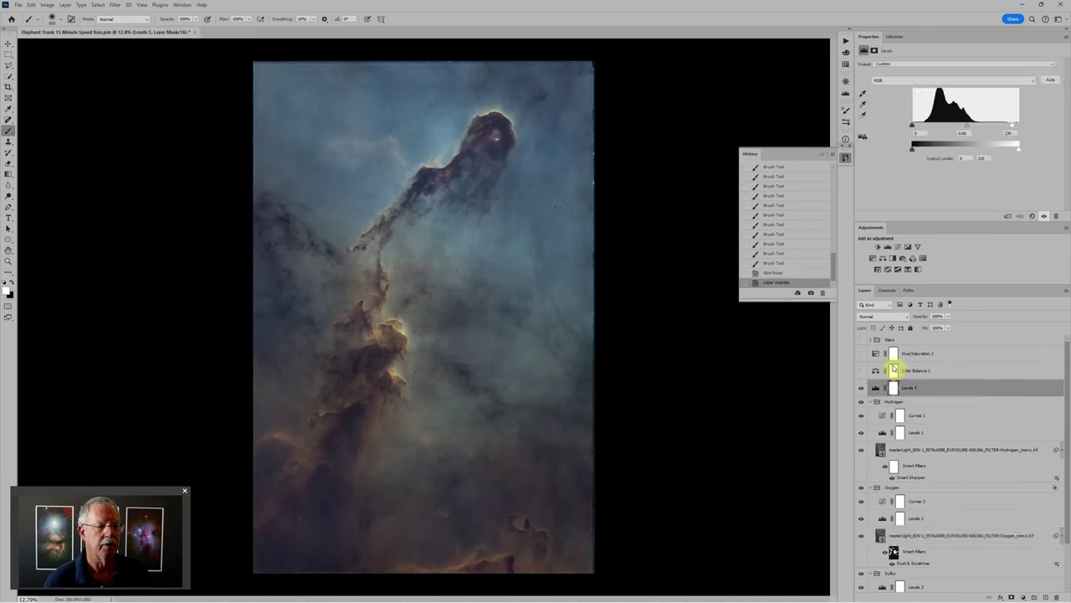
drag(967, 129, 971, 127)
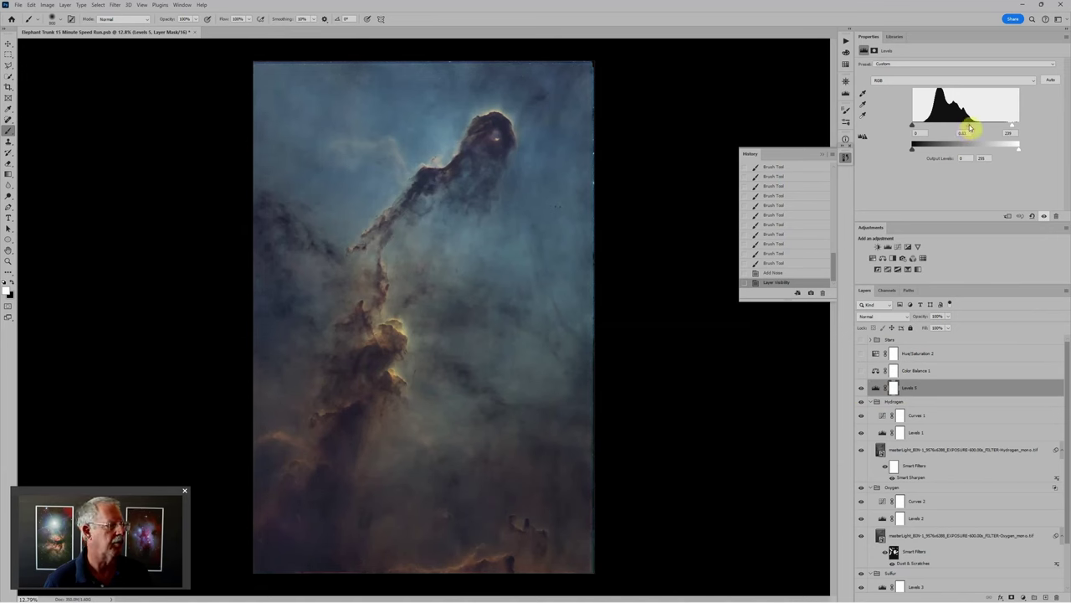
click(879, 372)
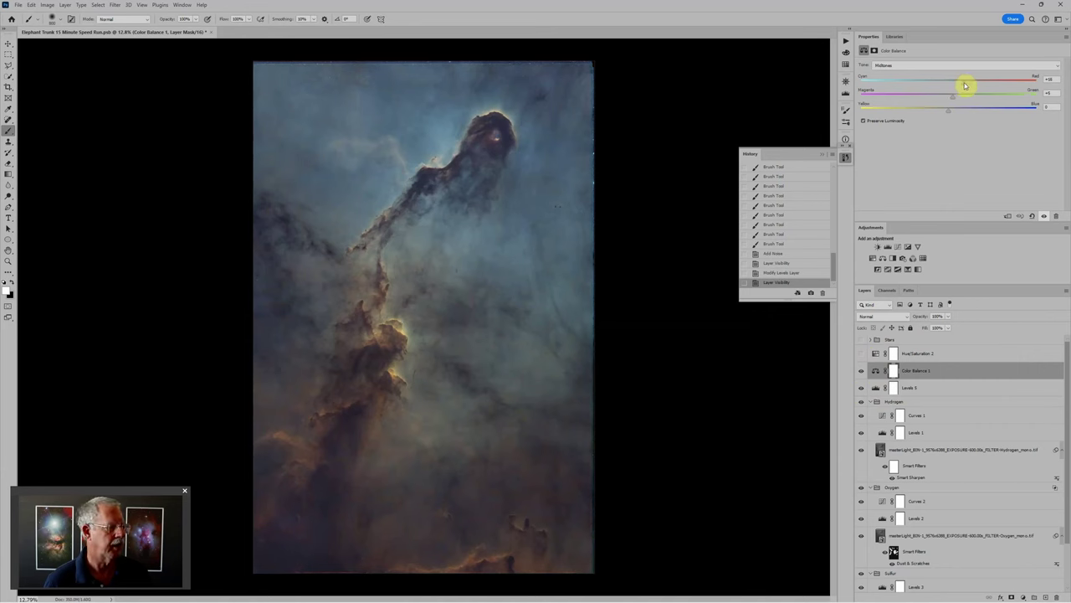
drag(963, 85, 962, 86)
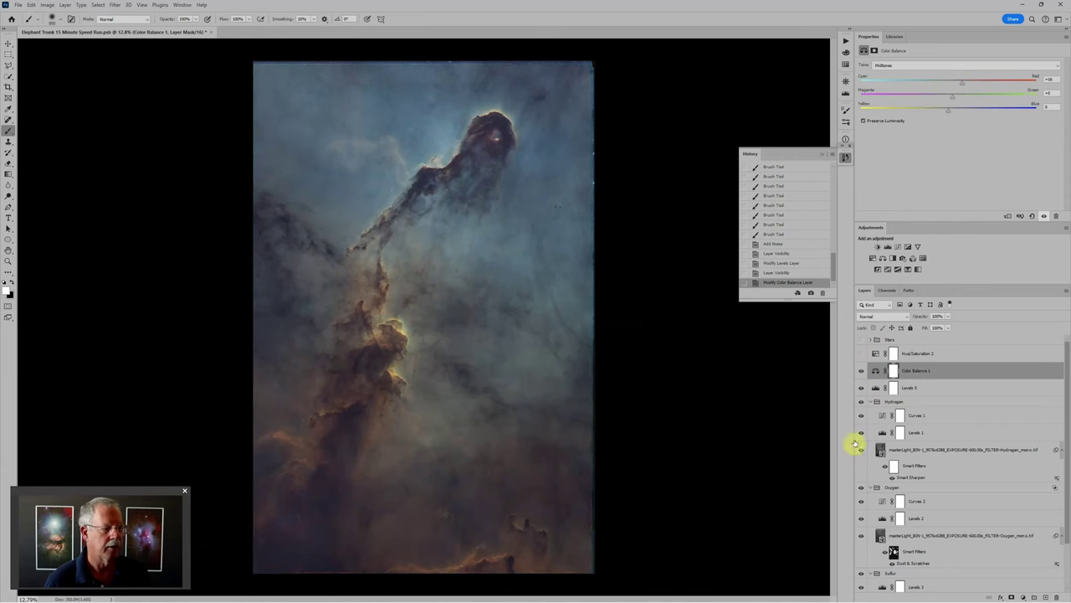
Brighten the Sulfur group's Levels 3 highlights slightly
scroll(870, 460, down, 3)
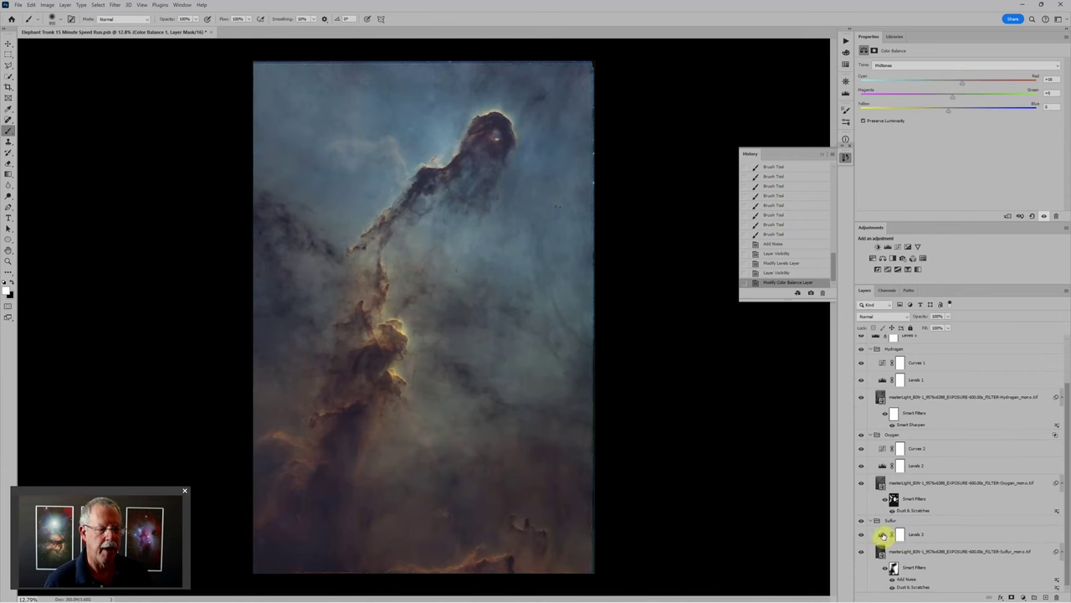
click(882, 535)
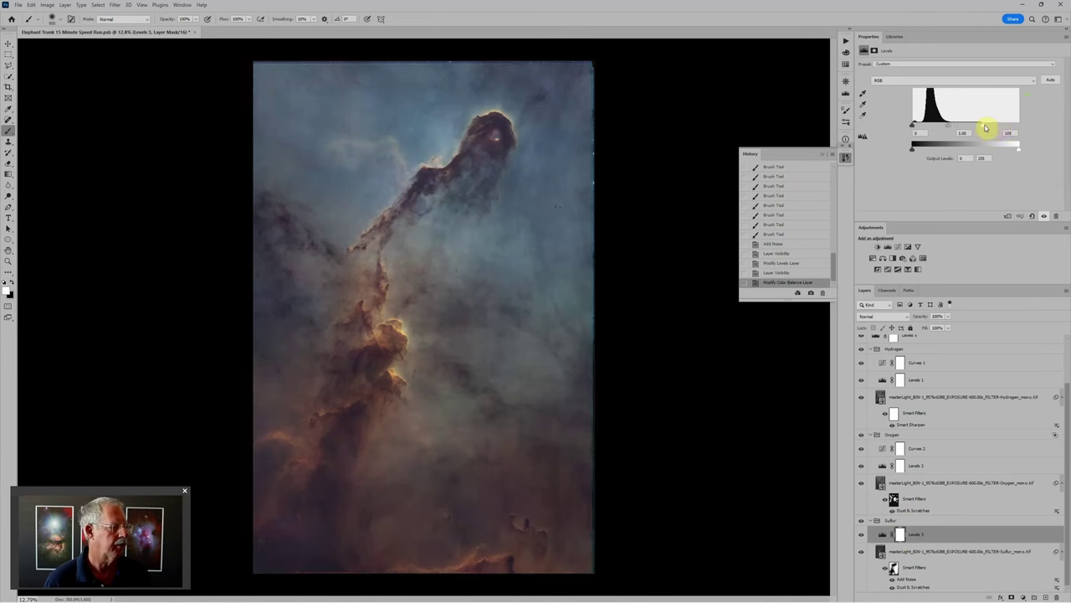
drag(986, 125, 968, 122)
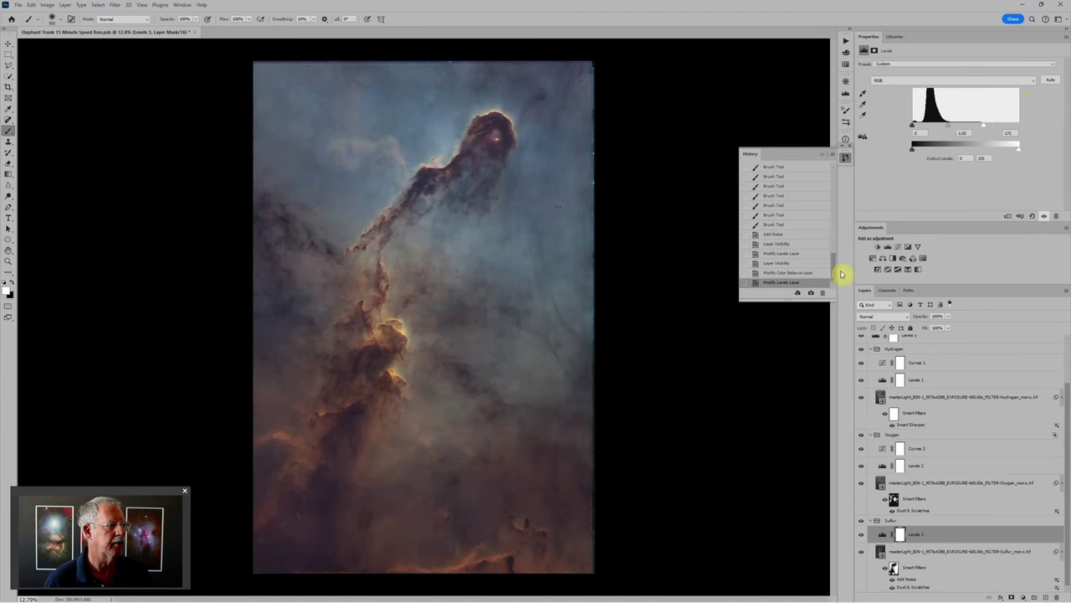
scroll(1013, 436, up, 2)
scroll(1013, 436, up, 1)
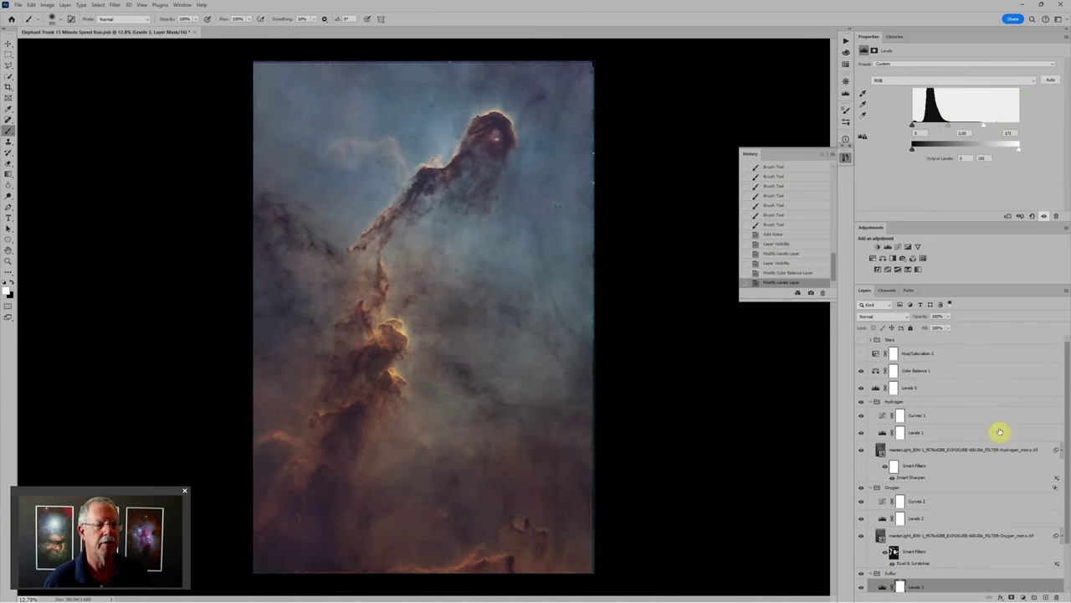
Raise Hue/Saturation 2 saturation to about +37 and set the Levels 5 black point to 7
click(877, 353)
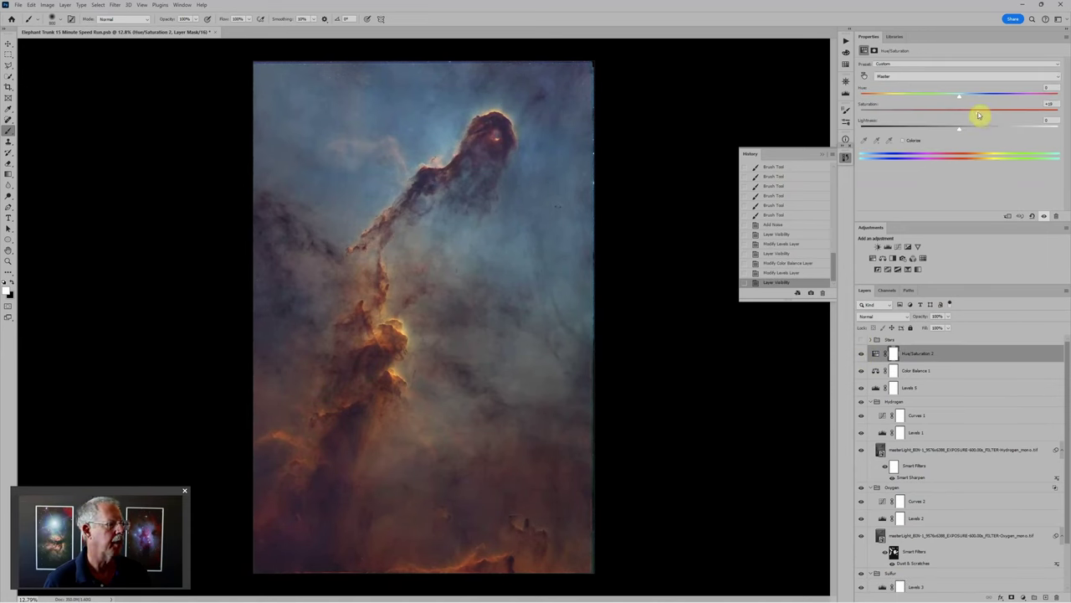
click(977, 115)
scroll(560, 385, up, 1)
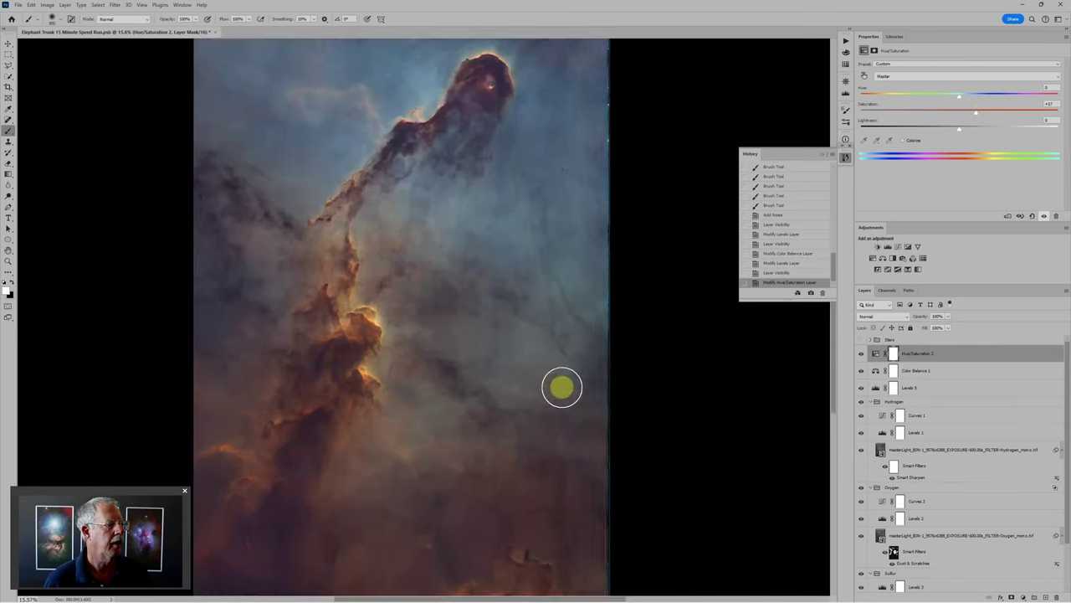
scroll(569, 371, down, 2)
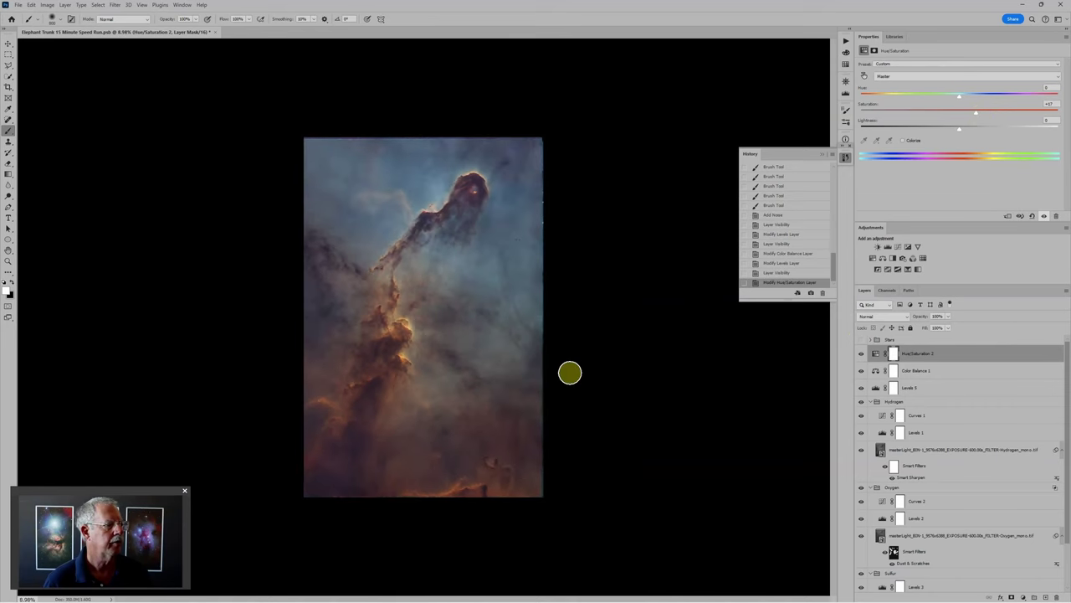
click(874, 388)
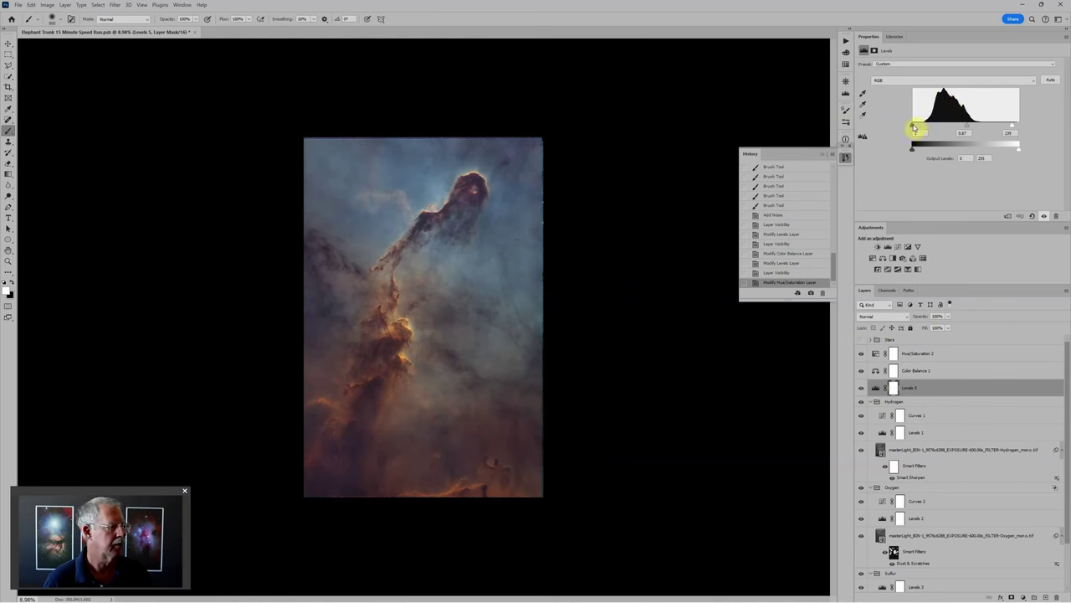
drag(916, 127, 919, 127)
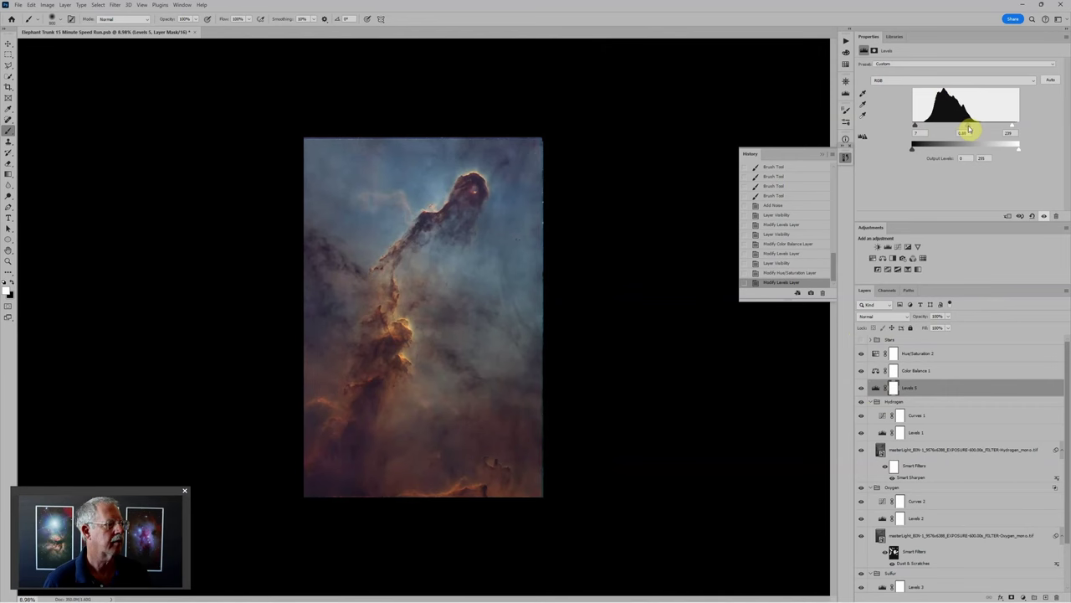
Make the Stars group visible again and zoom in to inspect the star field
click(862, 341)
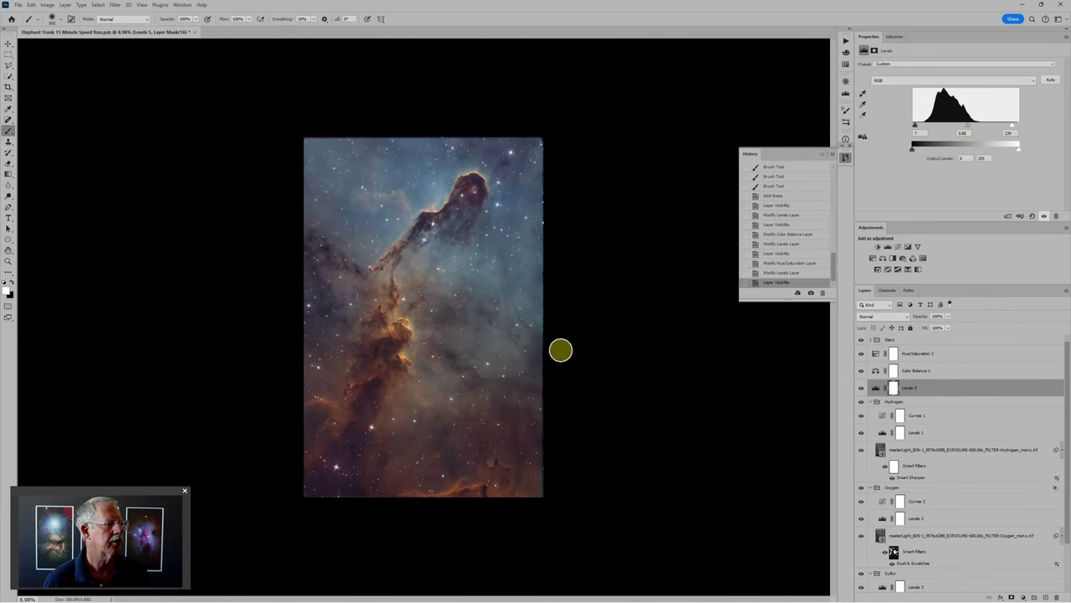
scroll(452, 351, up, 5)
scroll(477, 270, up, 3)
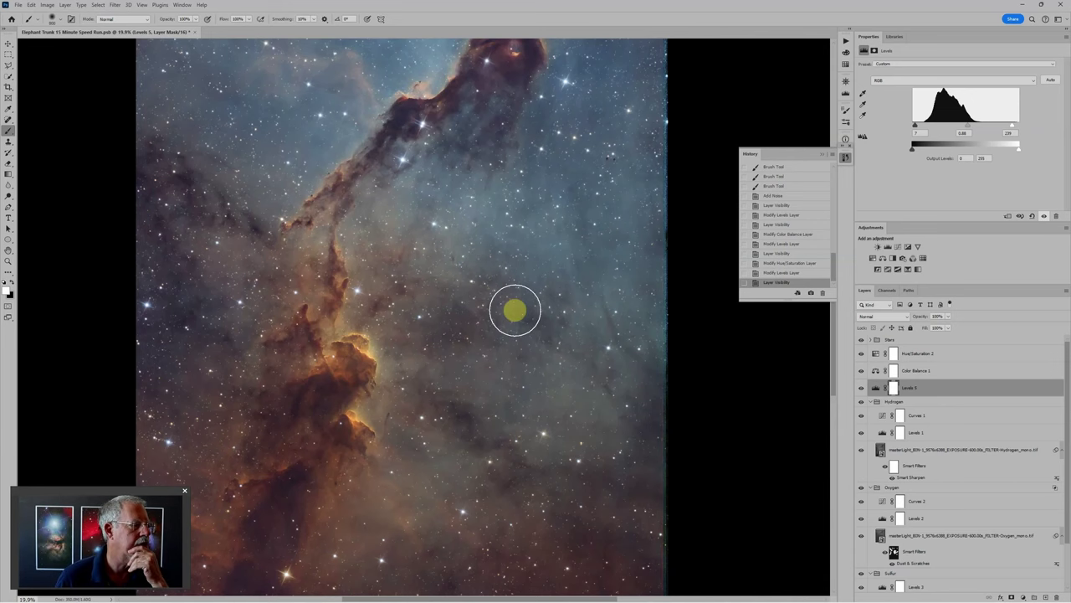
scroll(514, 308, up, 2)
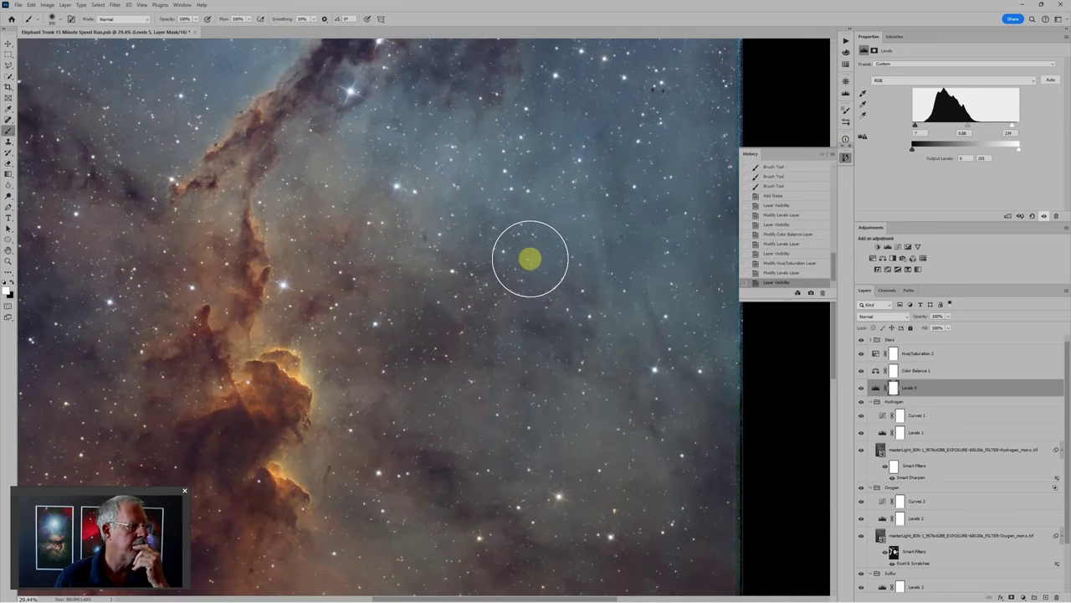
scroll(524, 259, down, 2)
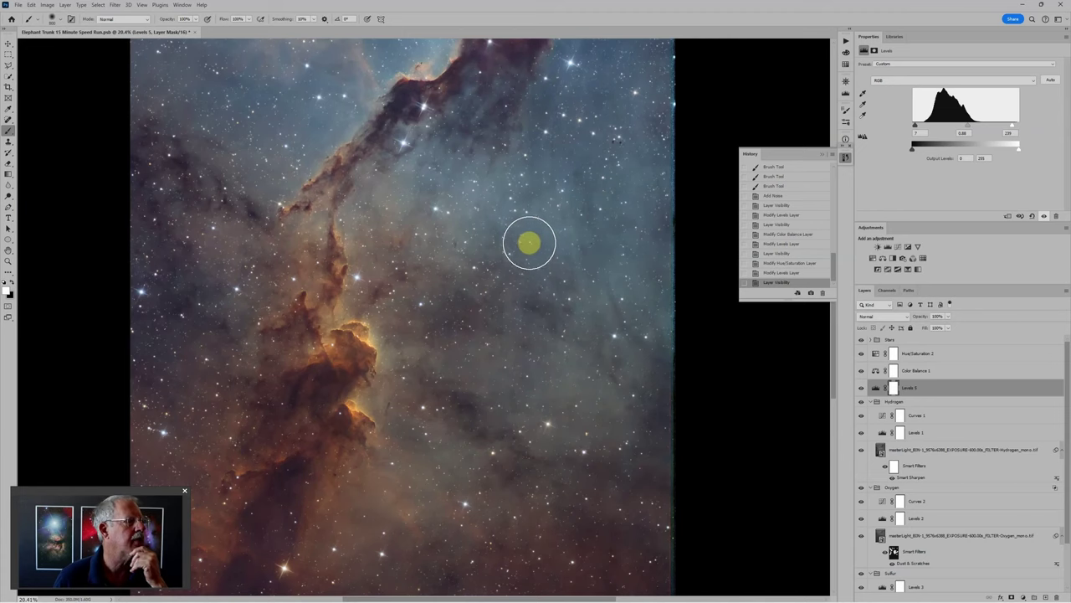
scroll(509, 262, down, 2)
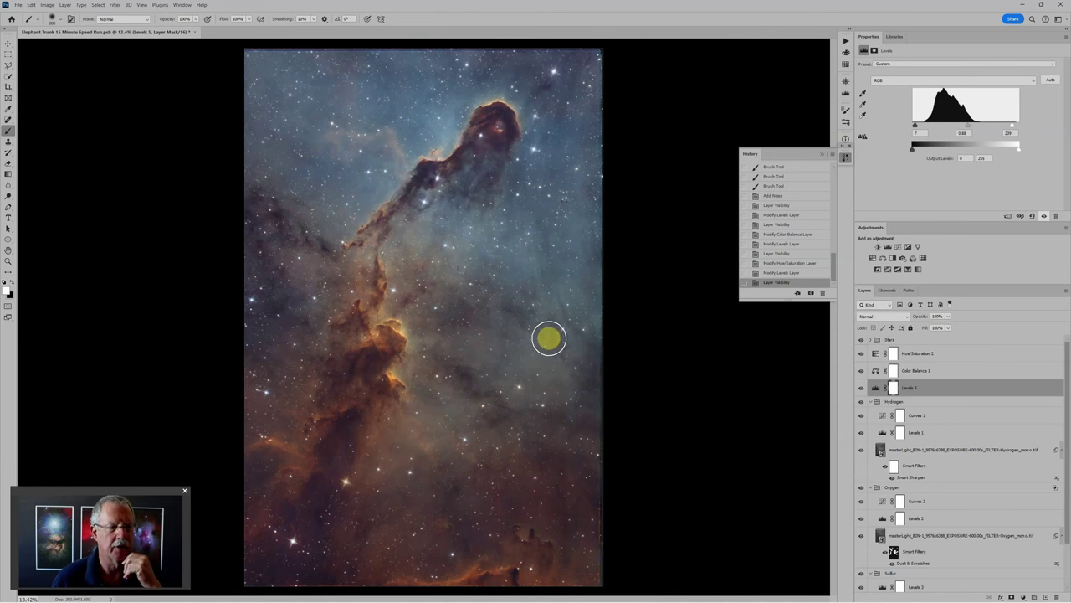
scroll(505, 290, up, 2)
scroll(507, 290, up, 3)
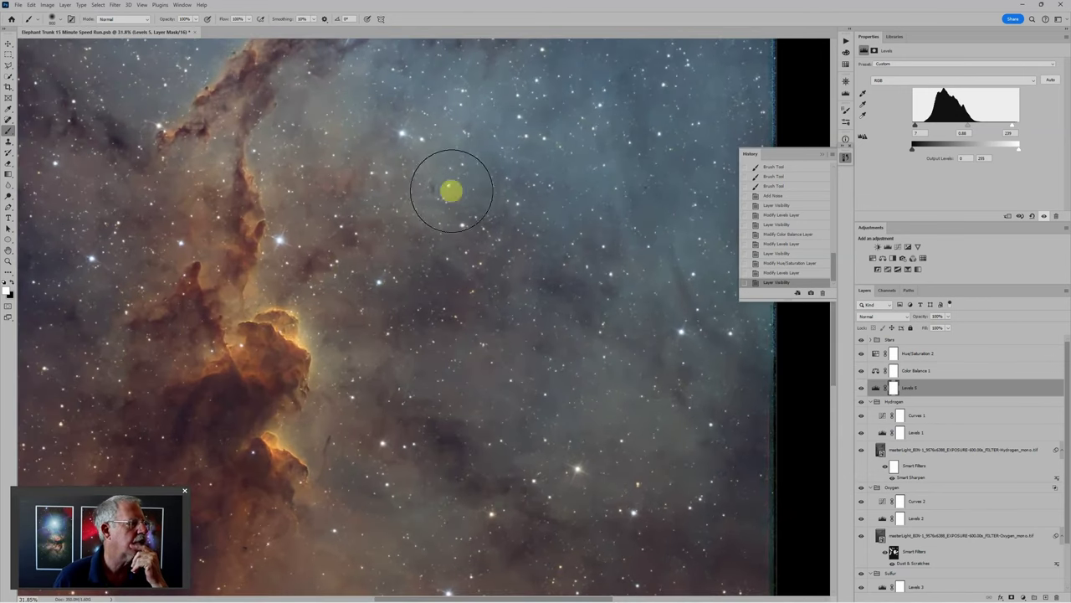
Change the Stars group's blend mode to Lighten, comparing against Screen through History
click(894, 341)
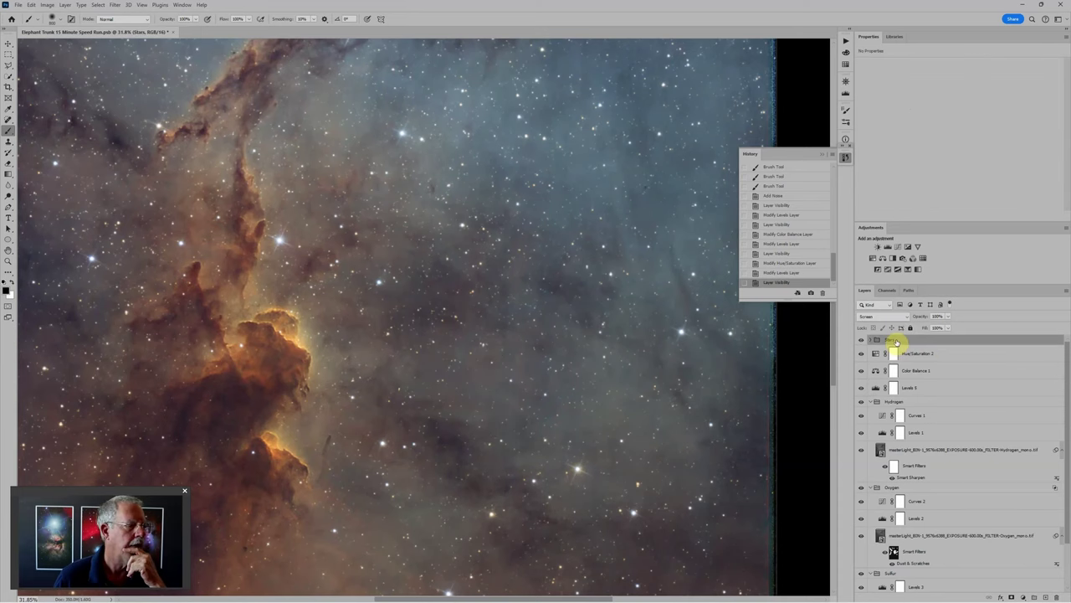
click(880, 316)
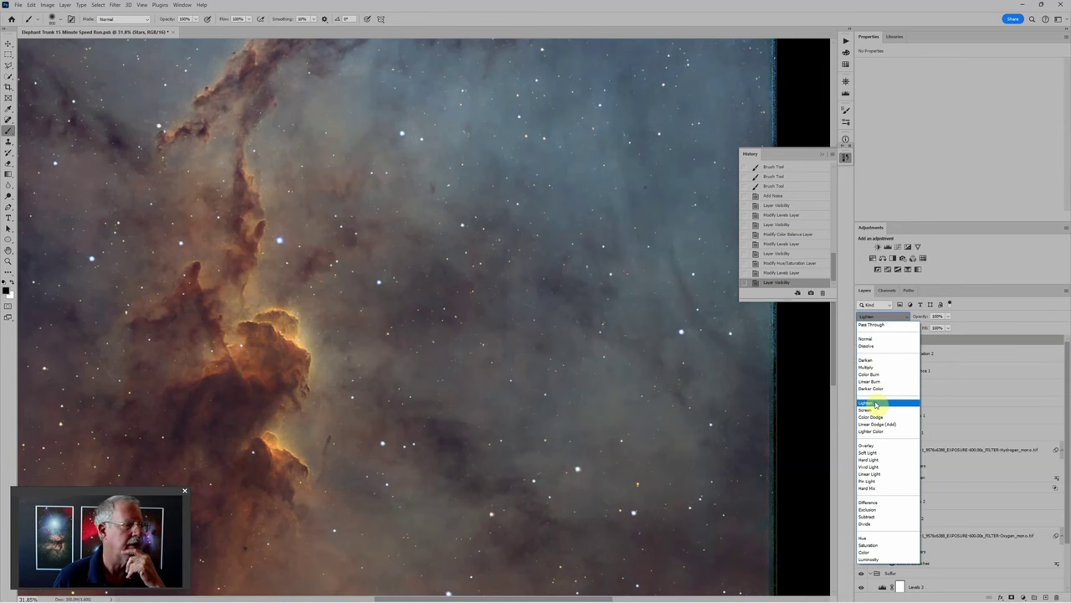
click(876, 405)
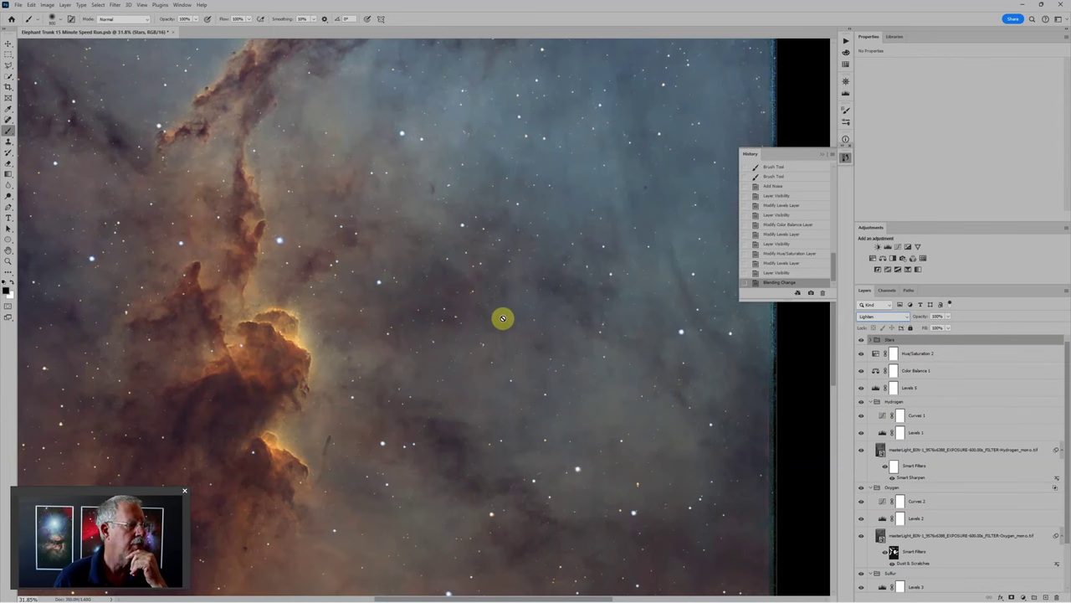
mouse_move(502, 316)
mouse_down()
mouse_move(541, 356)
mouse_move(474, 292)
mouse_move(497, 318)
mouse_up()
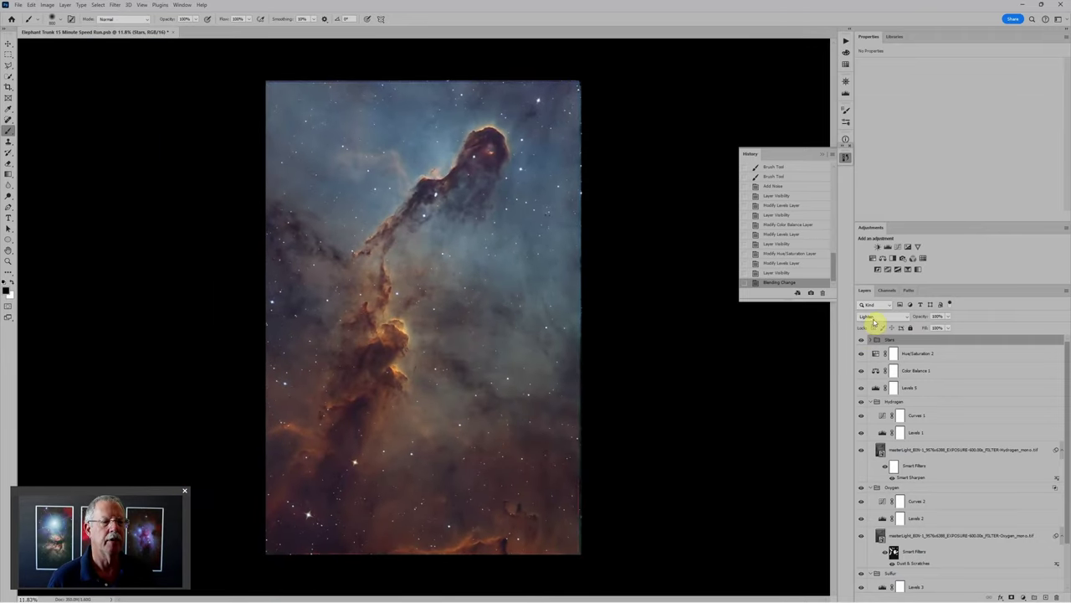
click(786, 273)
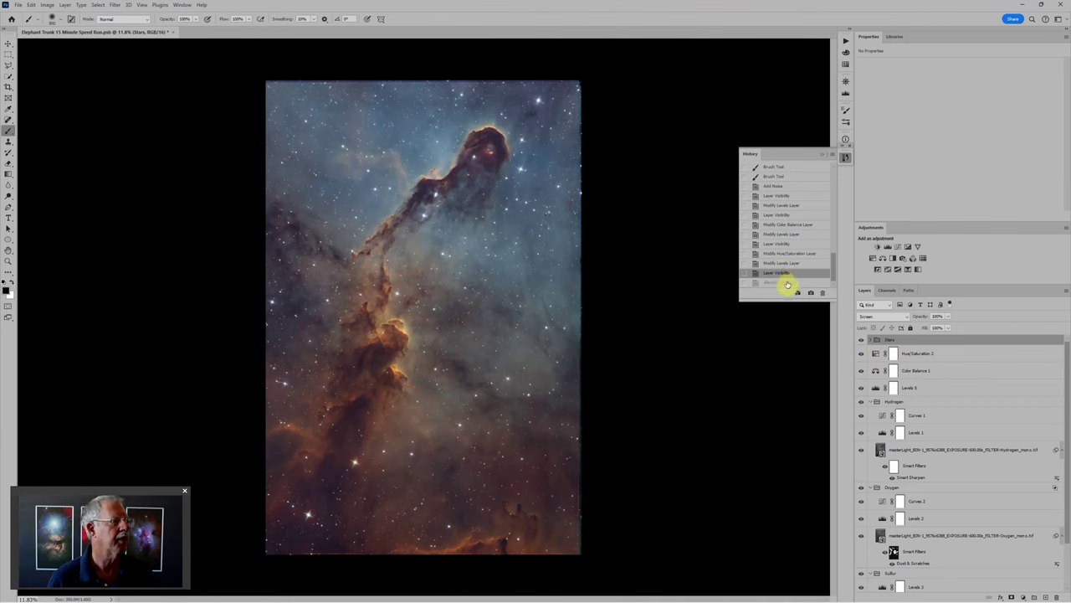
click(787, 283)
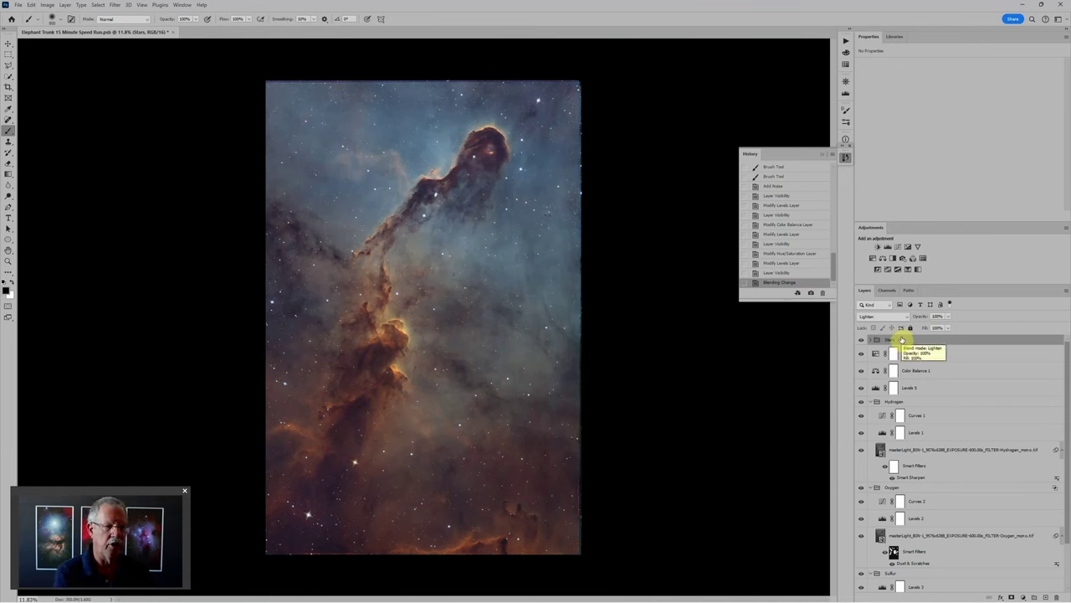
Duplicate Stars as a Screen-blended Stars copy with an inverted, all-black layer mask
key(ctrl+j)
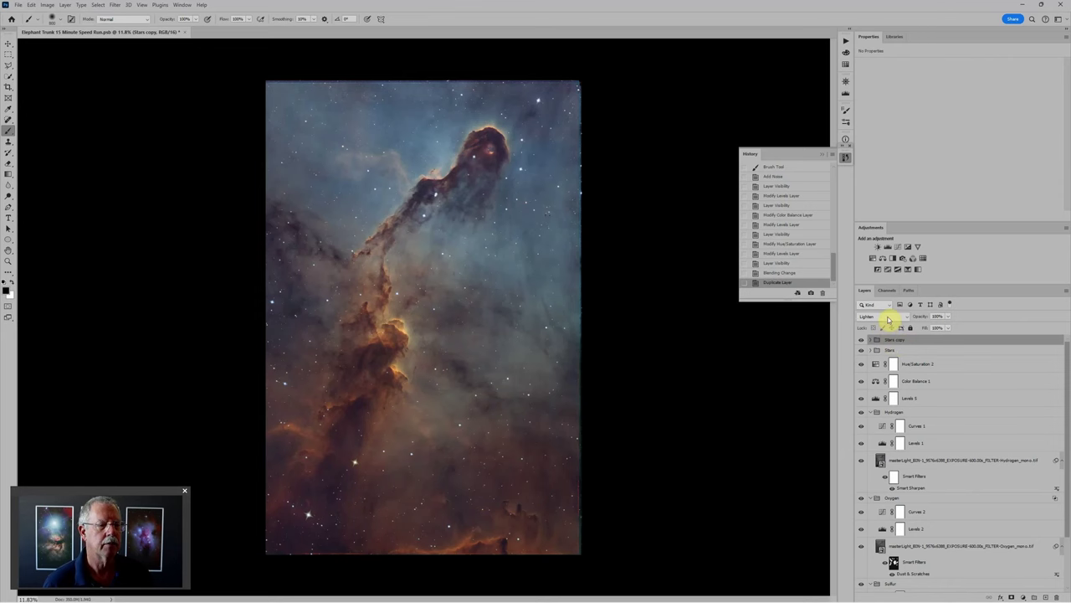
click(889, 319)
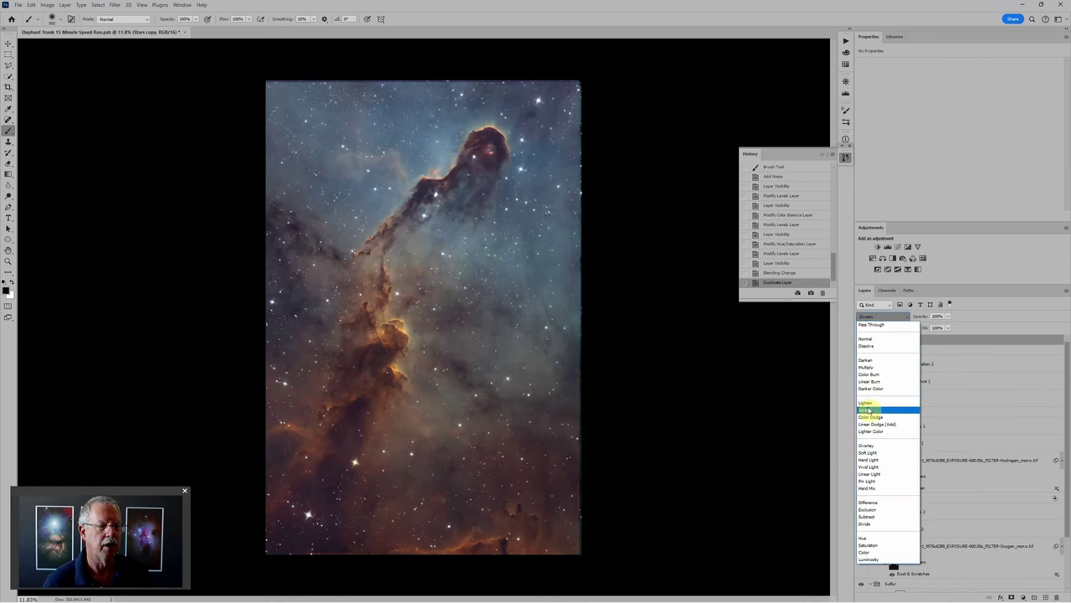
click(868, 410)
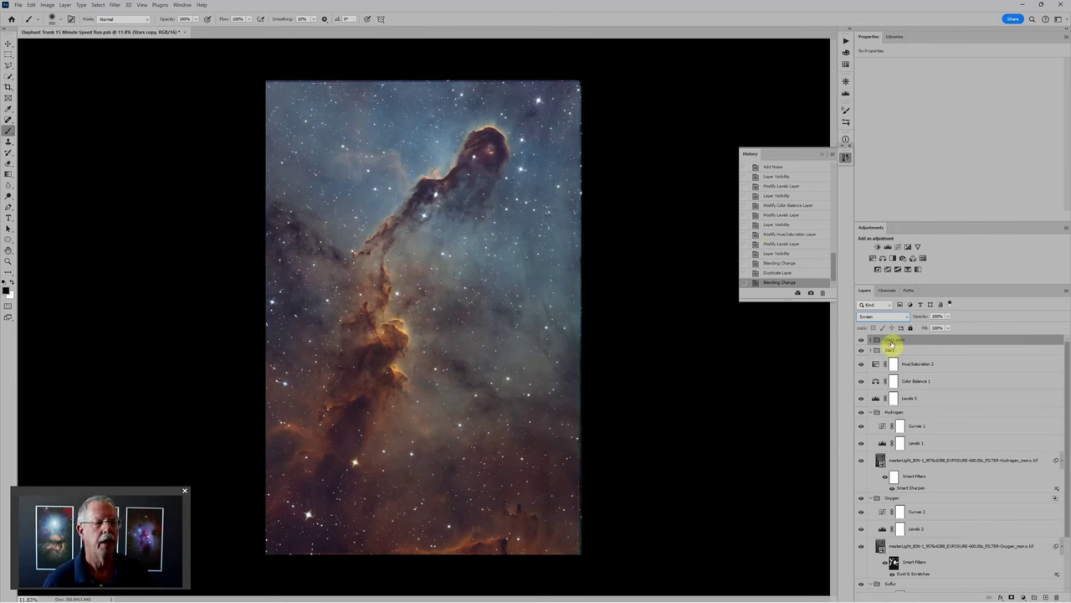
click(1012, 596)
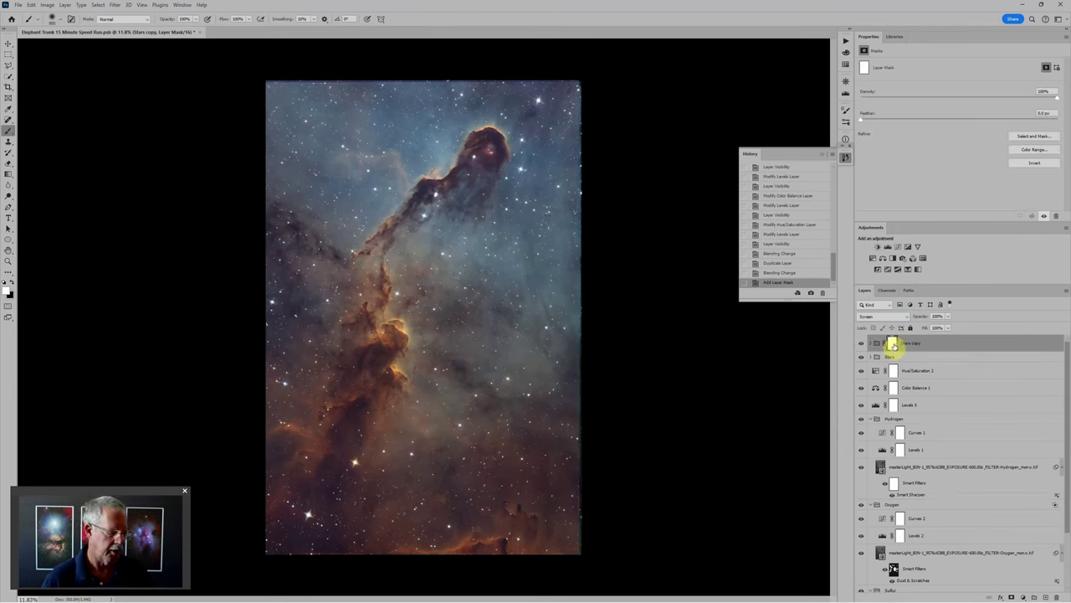
key(ctrl+i)
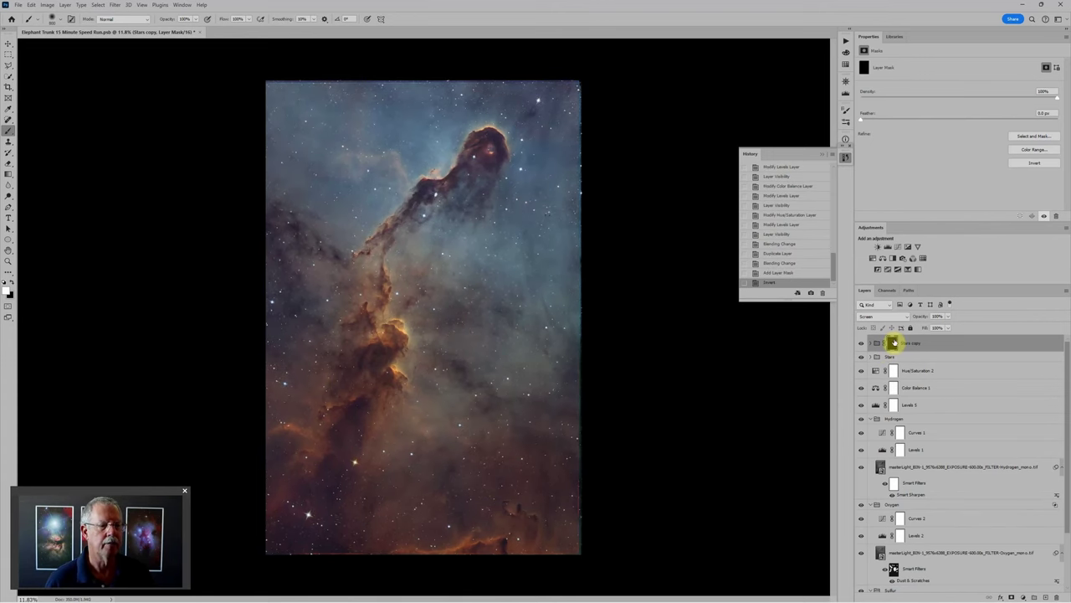
Paint white on the Stars copy mask to reveal the bright stars on and around the trunk
scroll(564, 117, up, 5)
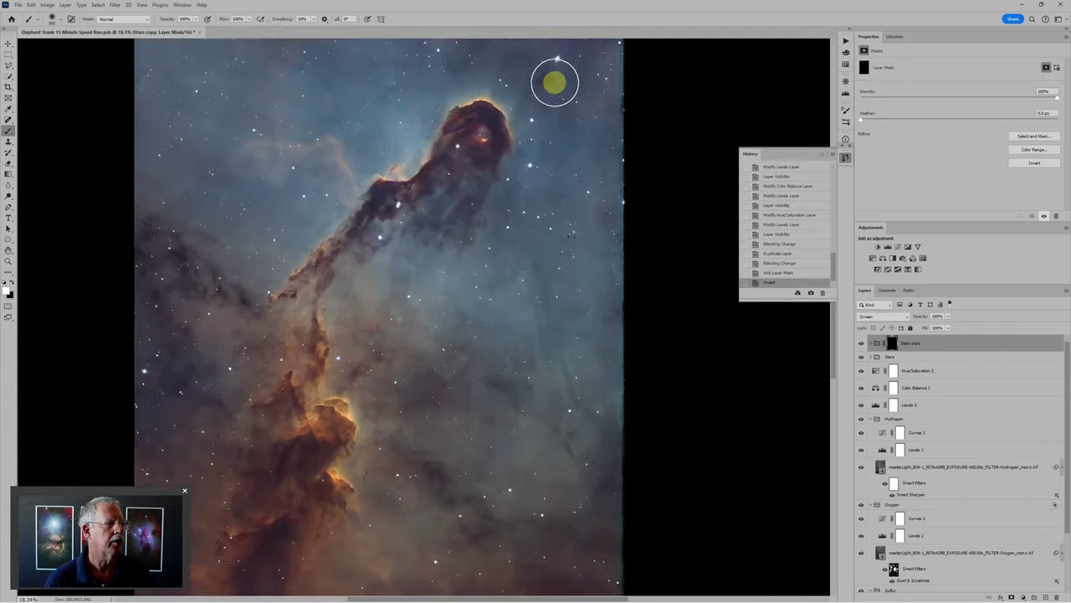
scroll(564, 171, up, 2)
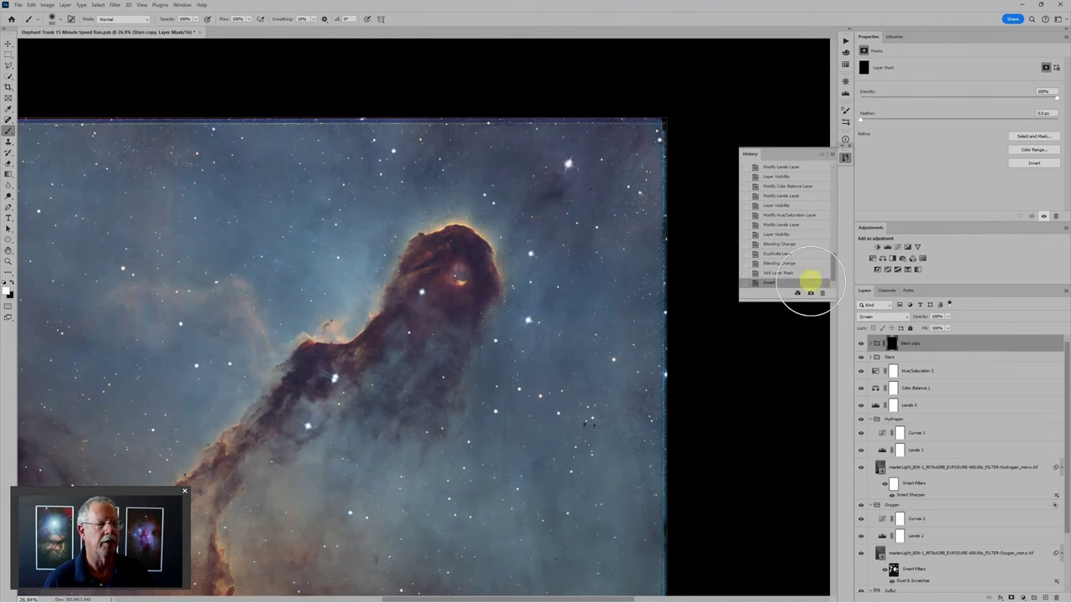
click(571, 165)
mouse_move(572, 165)
mouse_down()
mouse_move(562, 232)
mouse_move(528, 244)
mouse_move(535, 251)
mouse_up()
click(531, 253)
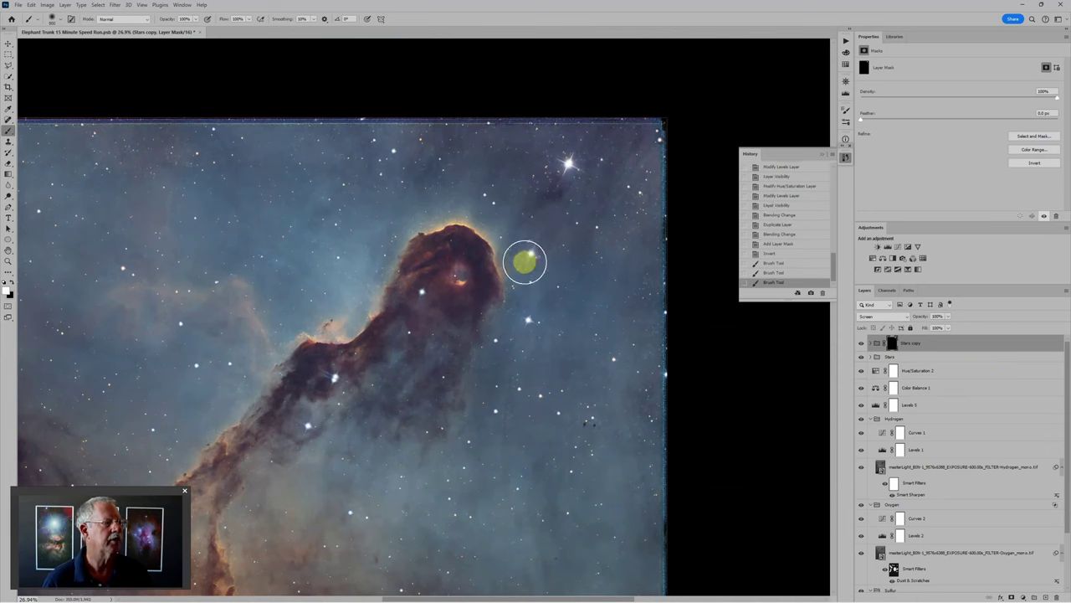
click(528, 319)
click(423, 297)
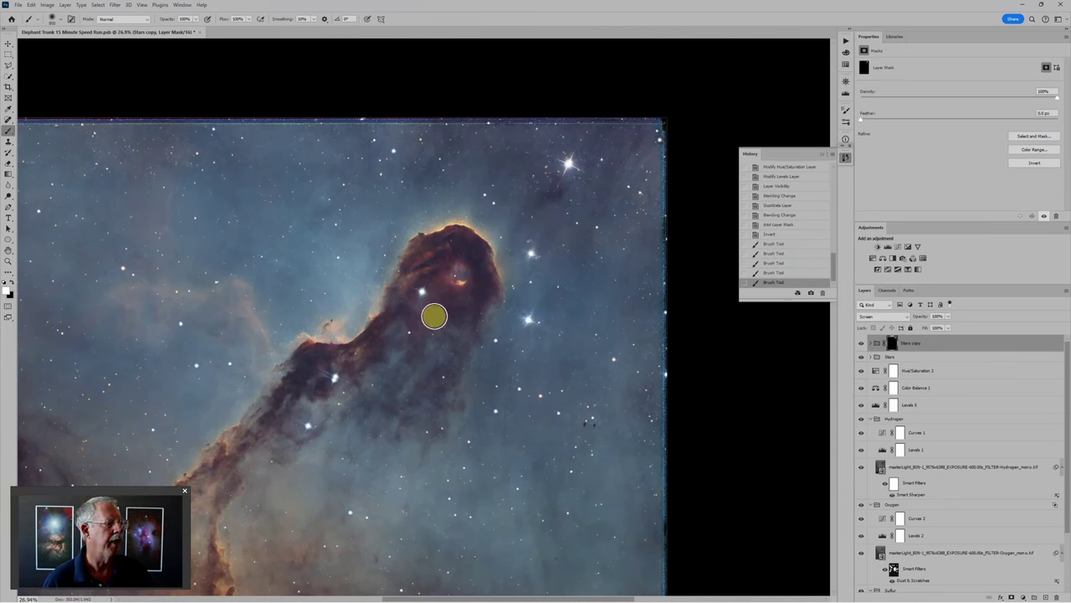
click(495, 341)
click(496, 411)
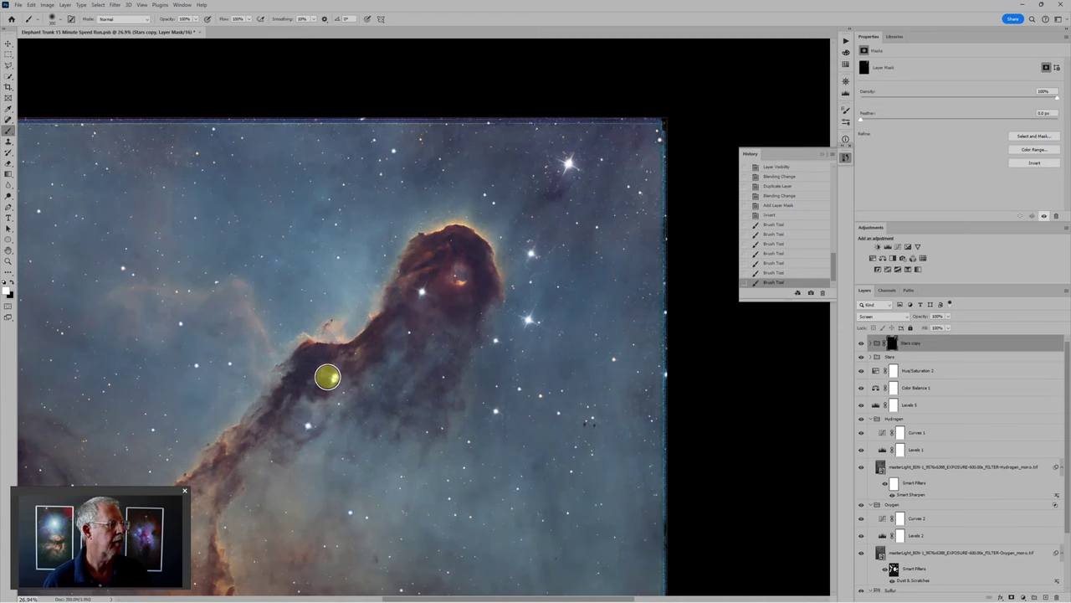
click(336, 378)
click(302, 421)
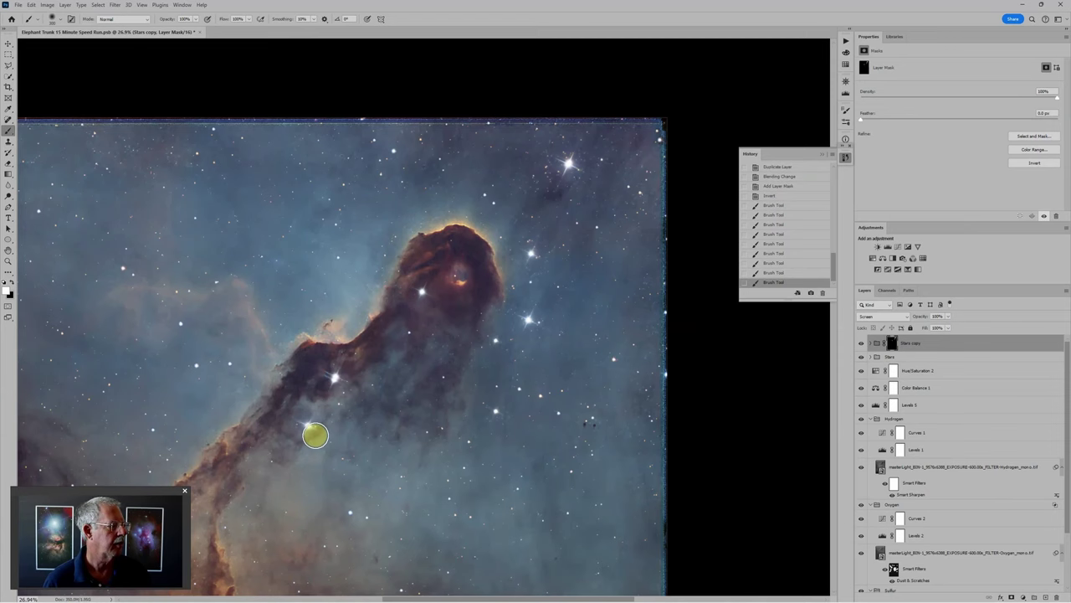
click(313, 430)
Reveal the bright stars near the bottom edge and lower left of the image
scroll(313, 427, down, 5)
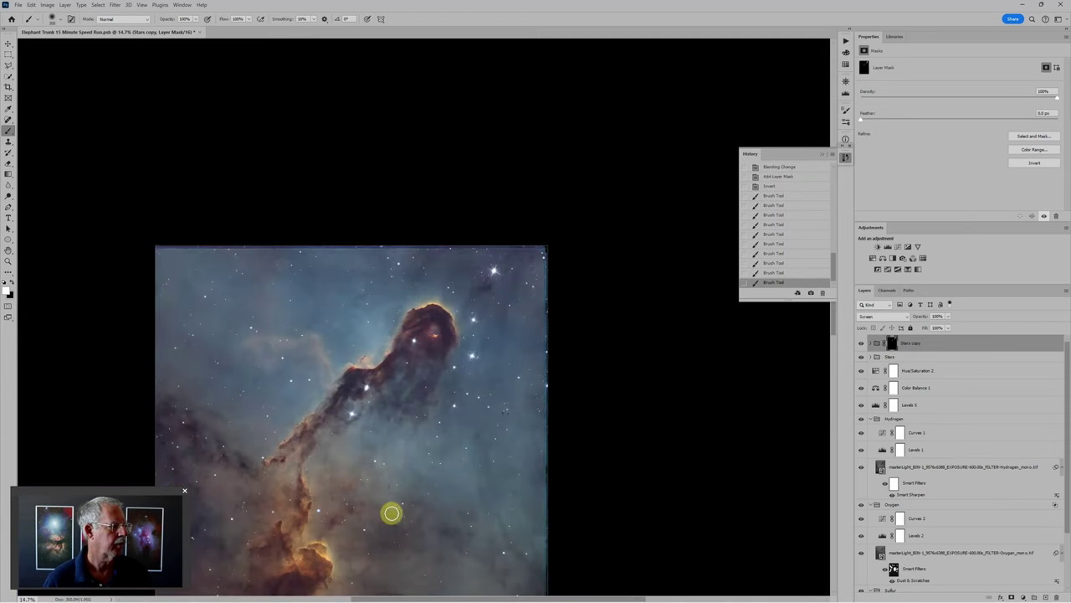
mouse_move(393, 510)
mouse_down()
mouse_move(476, 339)
mouse_move(455, 359)
mouse_up()
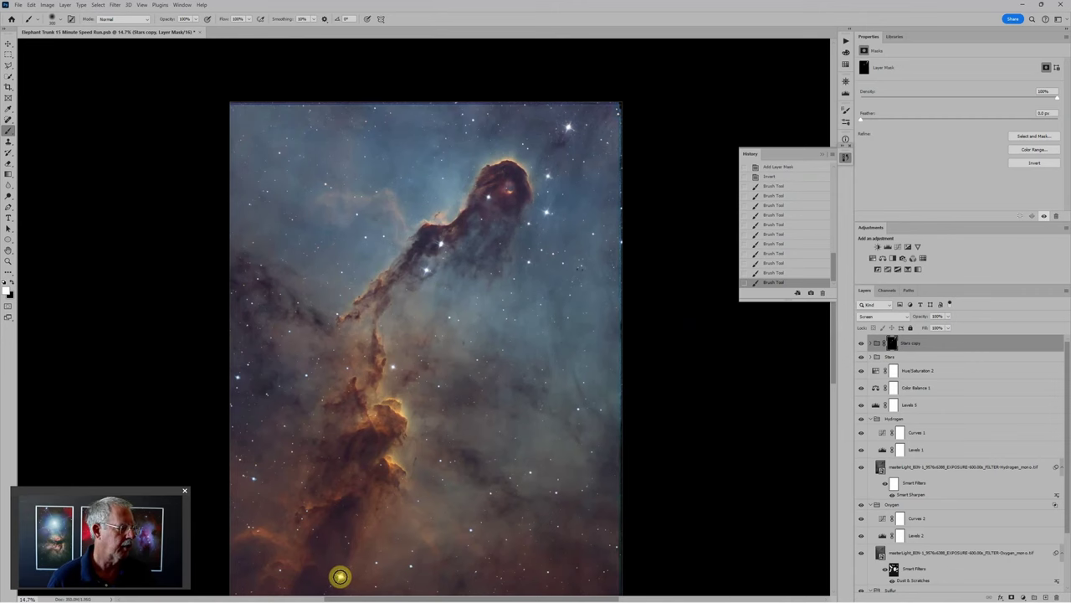
click(340, 576)
drag(351, 564, 399, 437)
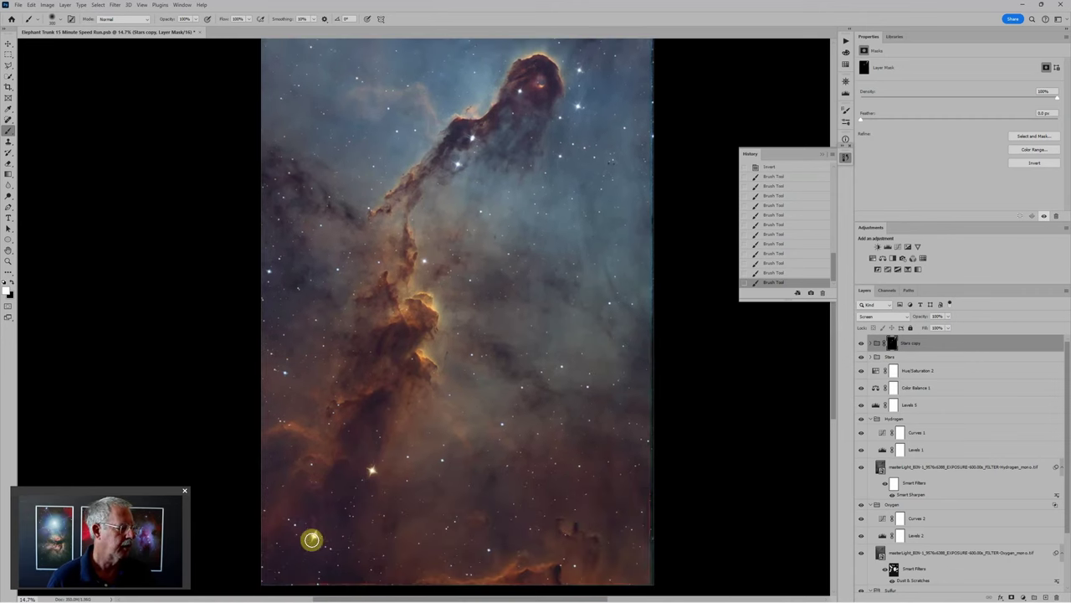
click(311, 540)
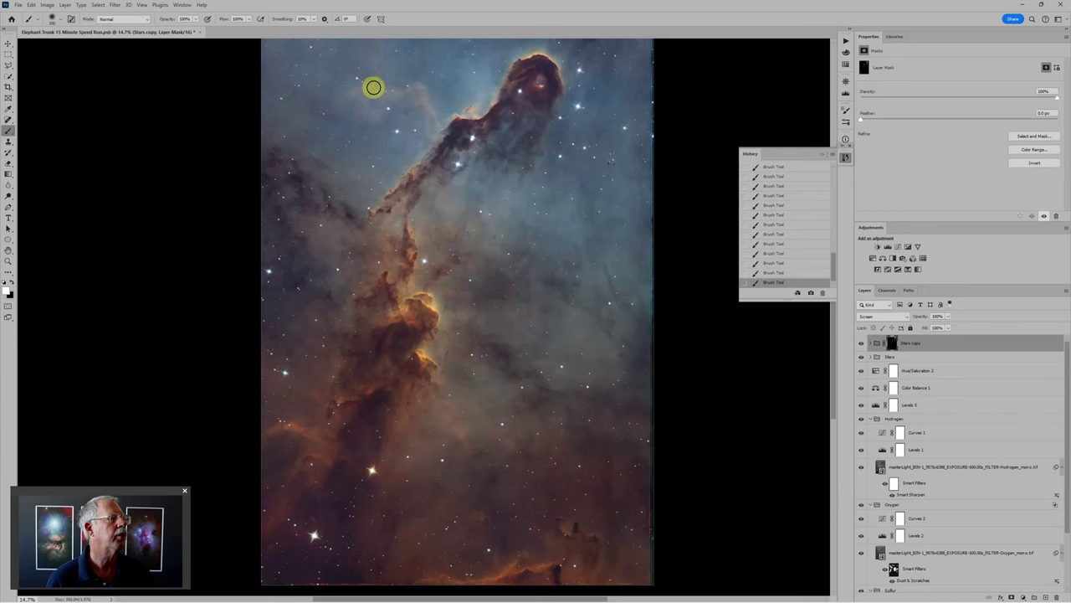
scroll(421, 105, up, 3)
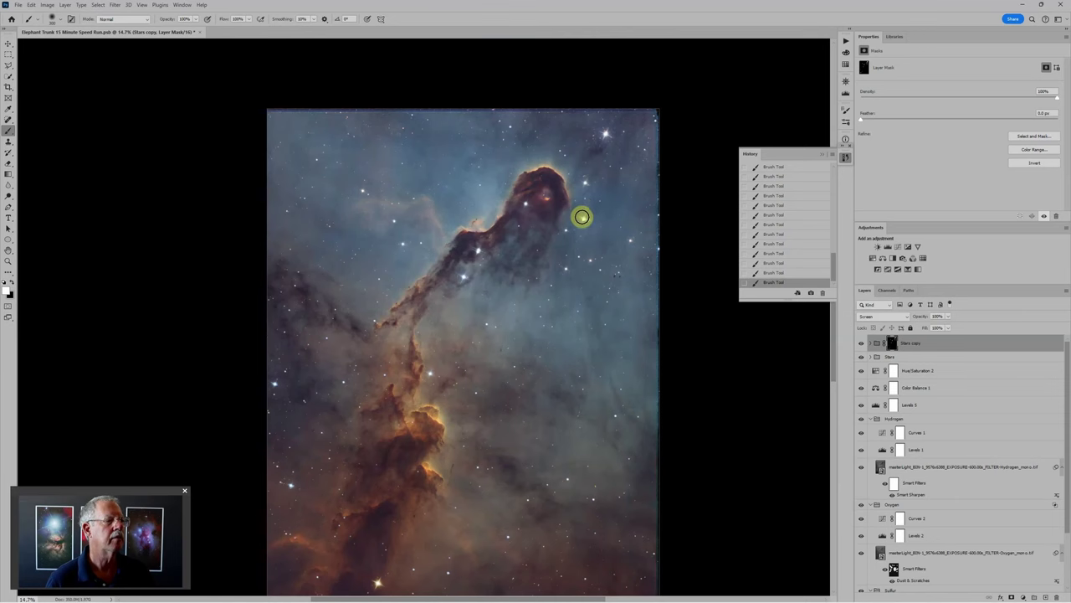
scroll(496, 350, down, 1)
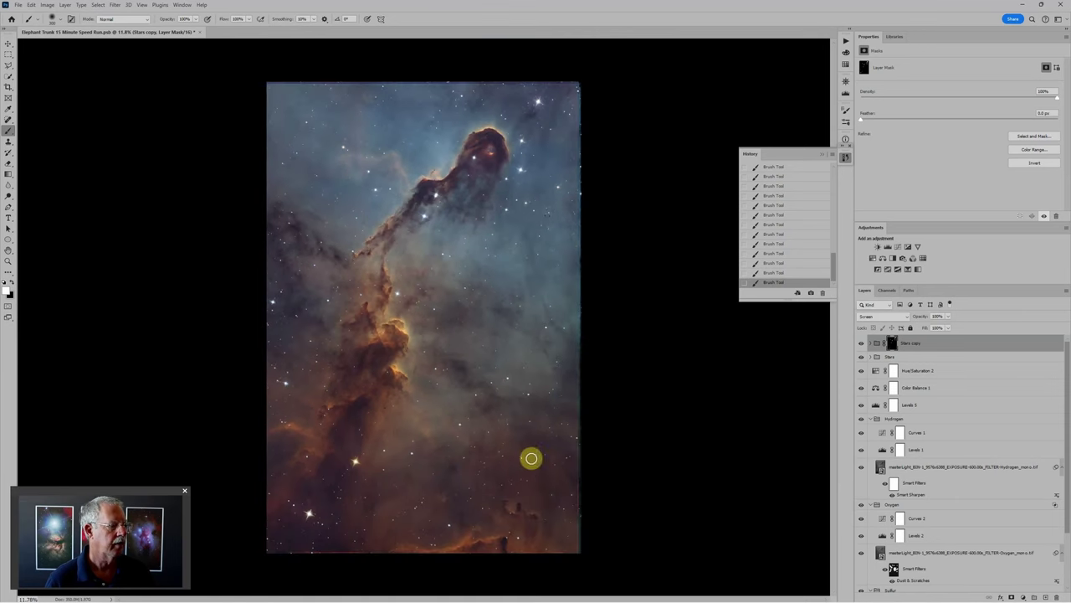
Copy the Stars copy mask onto the Stars group and invert it to white
click(890, 359)
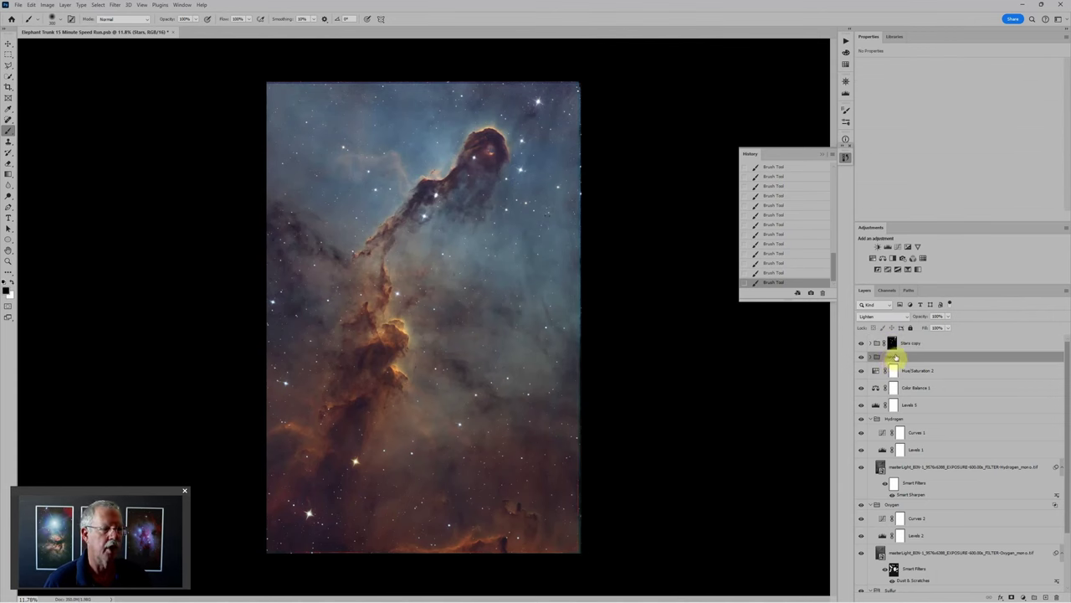
click(893, 343)
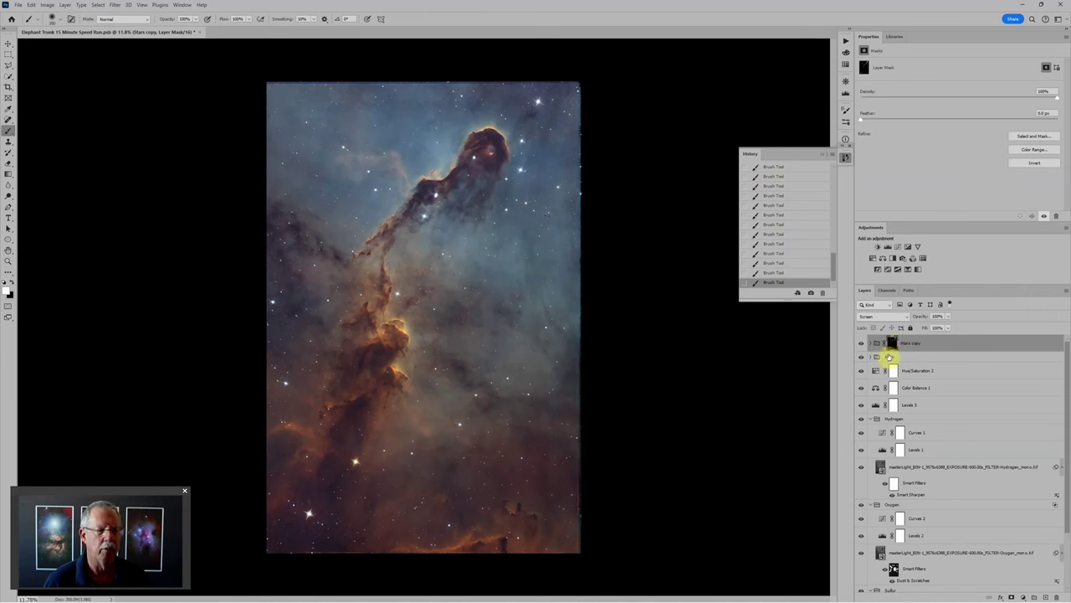
mouse_move(893, 343)
mouse_down()
mouse_move(891, 353)
mouse_move(894, 343)
mouse_up()
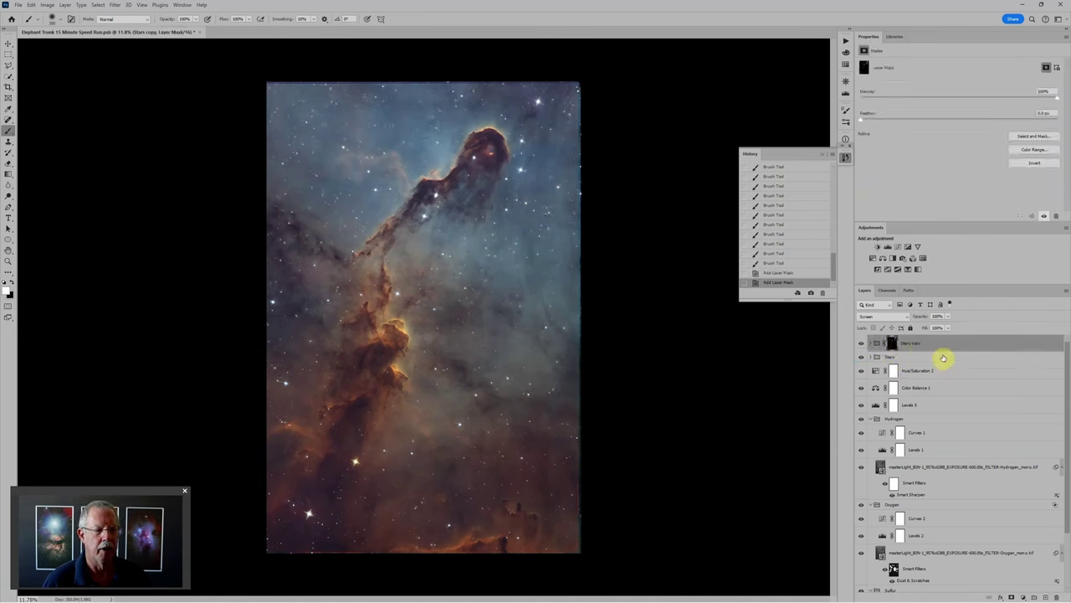
drag(893, 343, 893, 357)
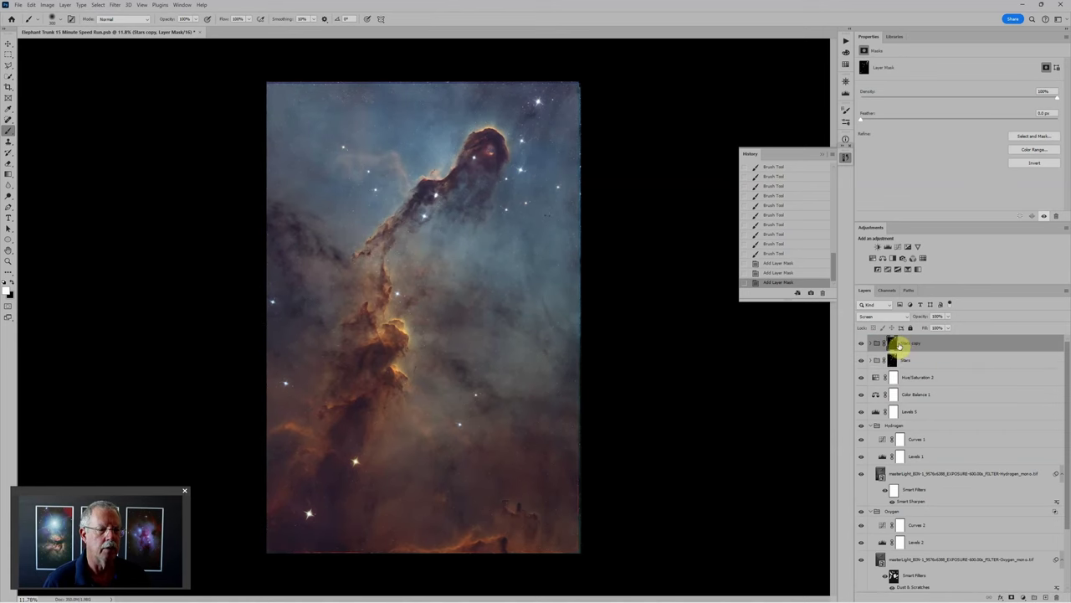
click(893, 359)
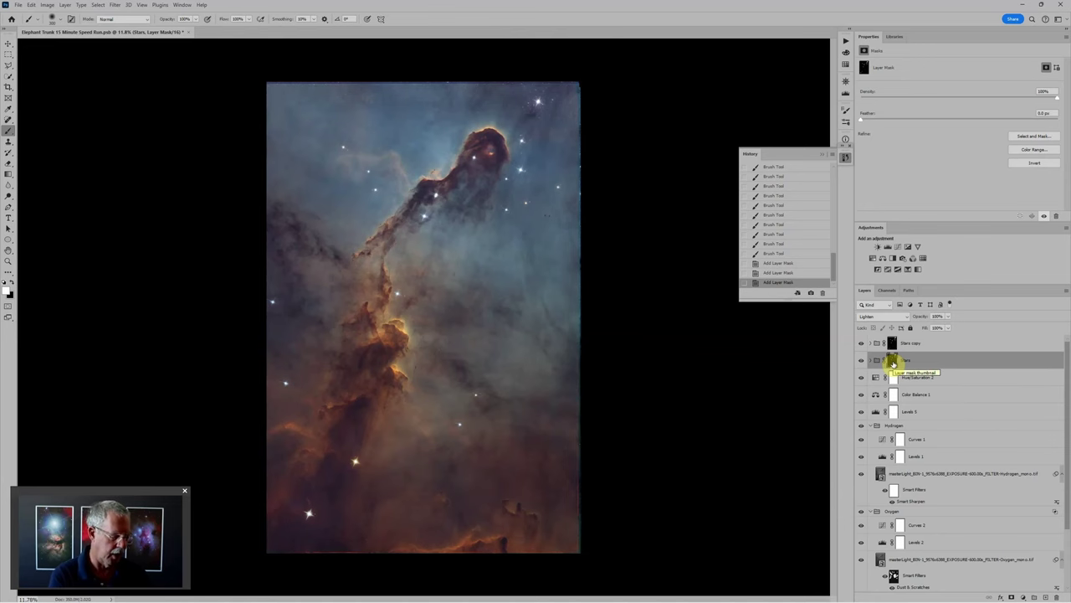
key(ctrl+i)
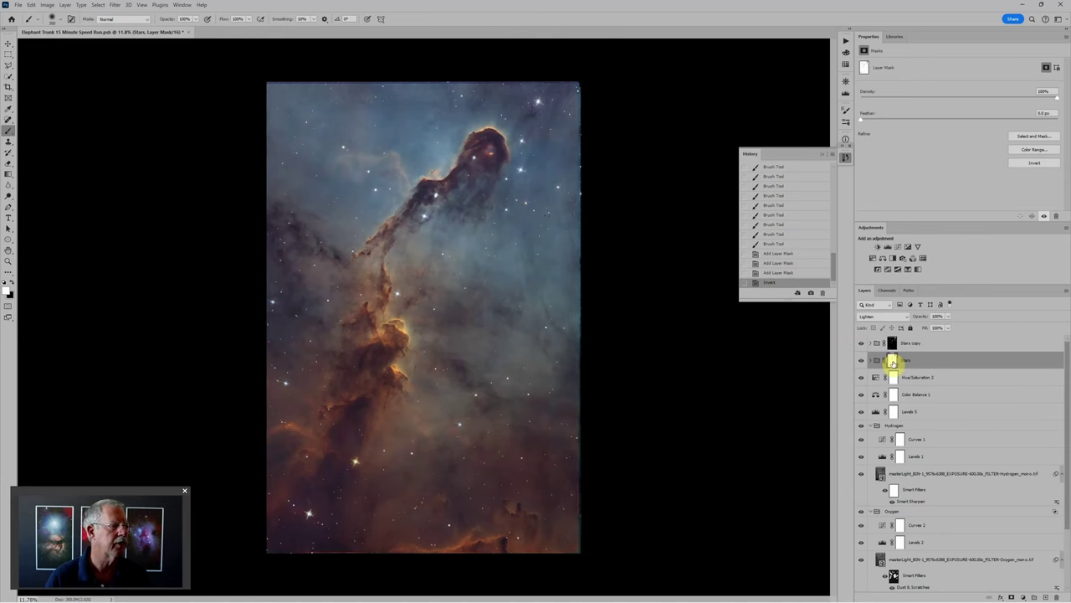
scroll(559, 172, up, 1)
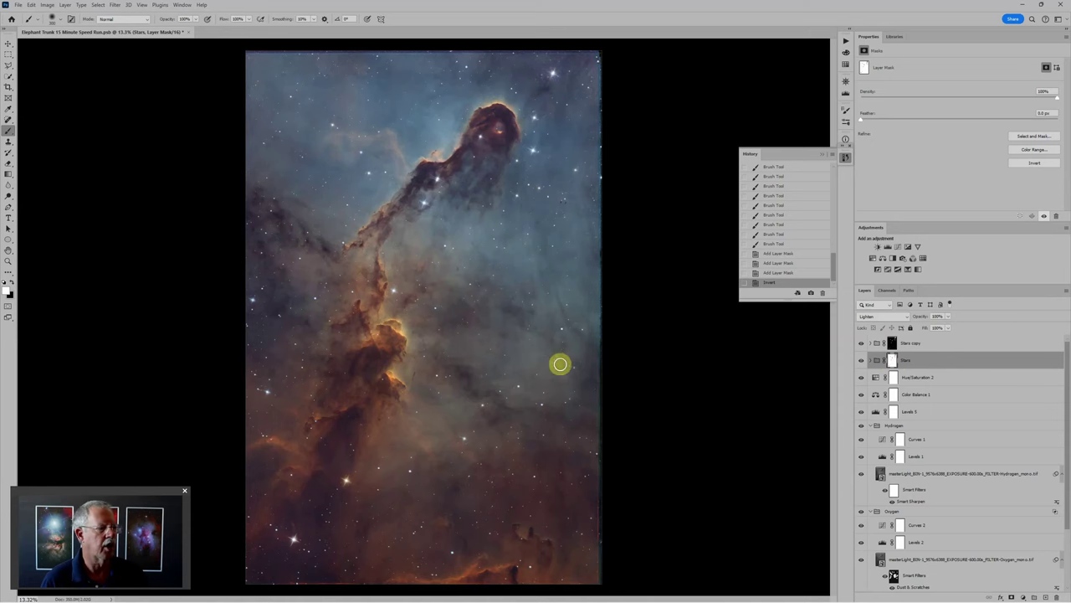
scroll(498, 316, up, 1)
scroll(500, 312, up, 1)
scroll(502, 308, up, 2)
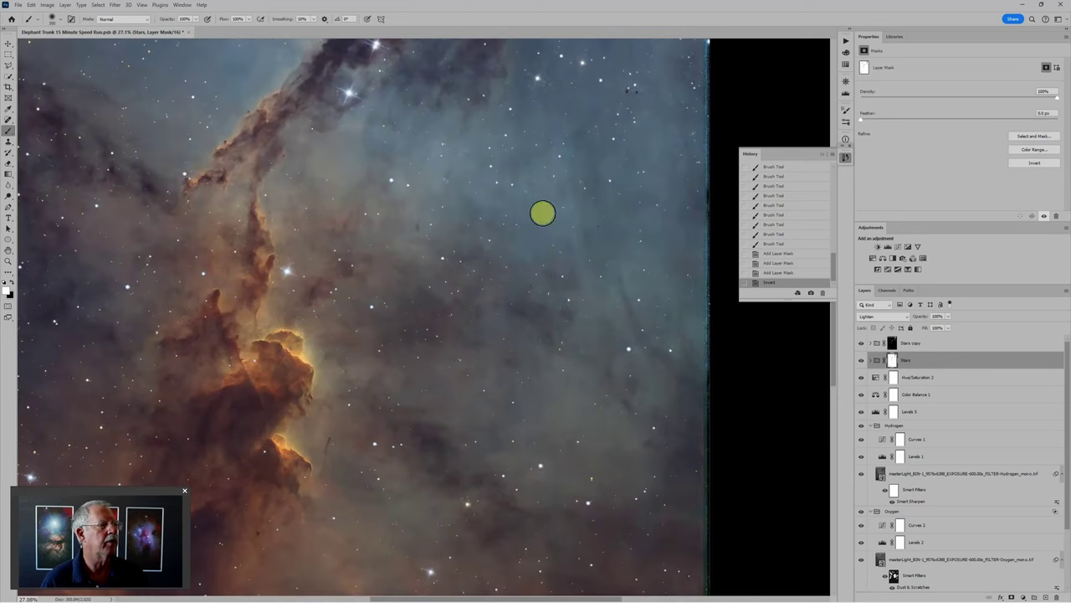
In the Stars group, raise the Levels 4 midtone to about 0.83 to brighten the stars
click(877, 361)
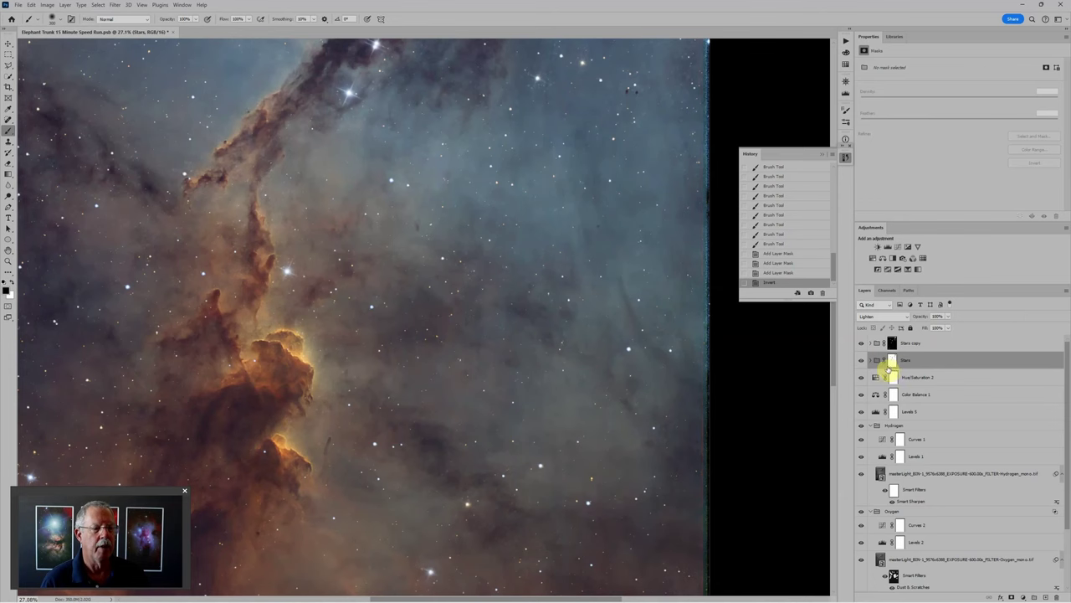
click(871, 360)
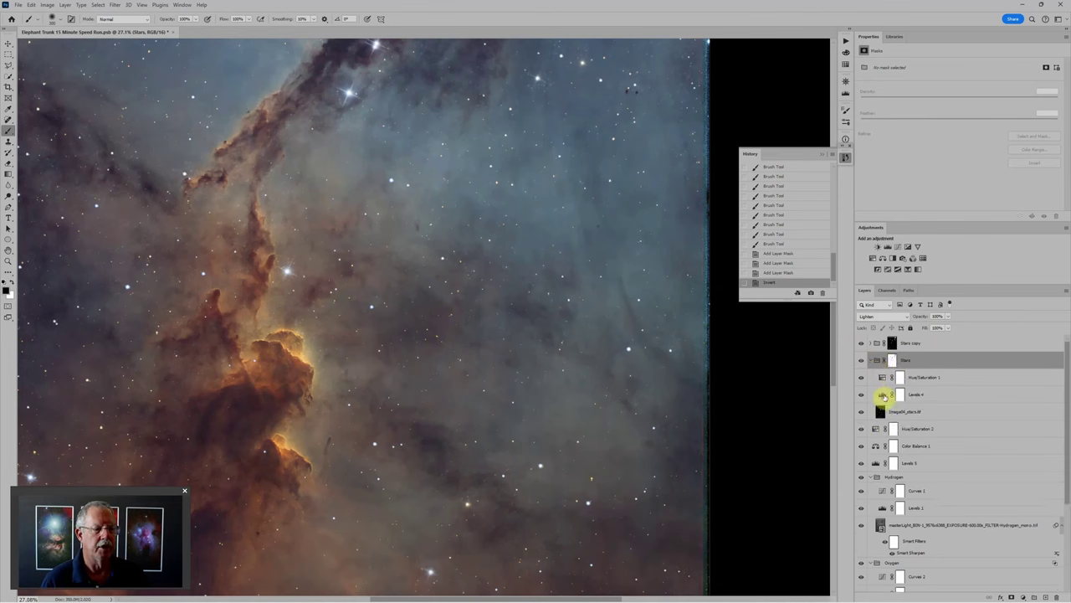
click(883, 394)
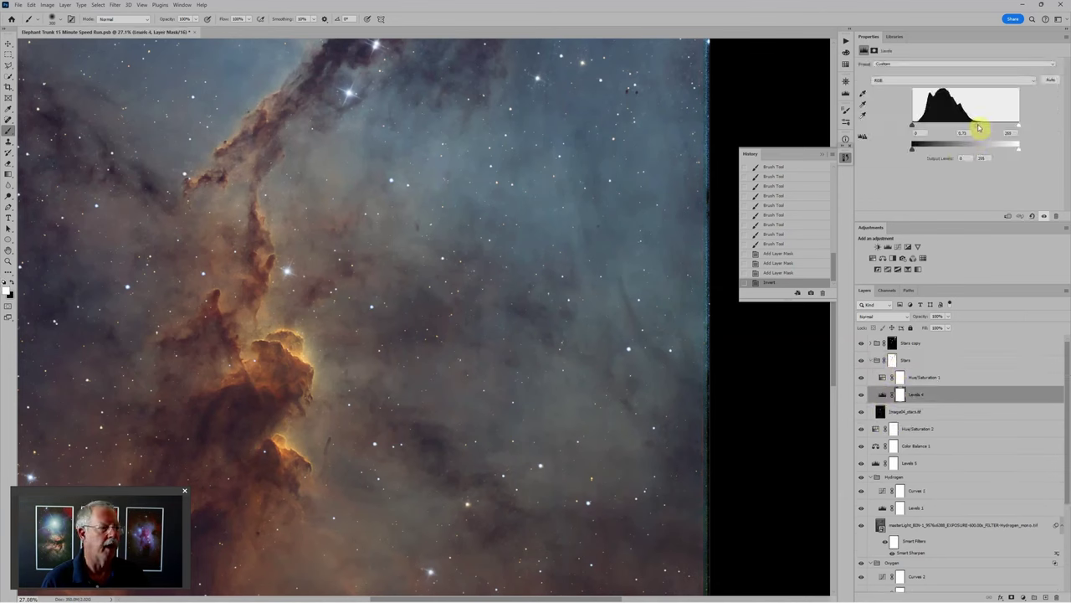
drag(978, 127, 968, 127)
key(ctrl+0)
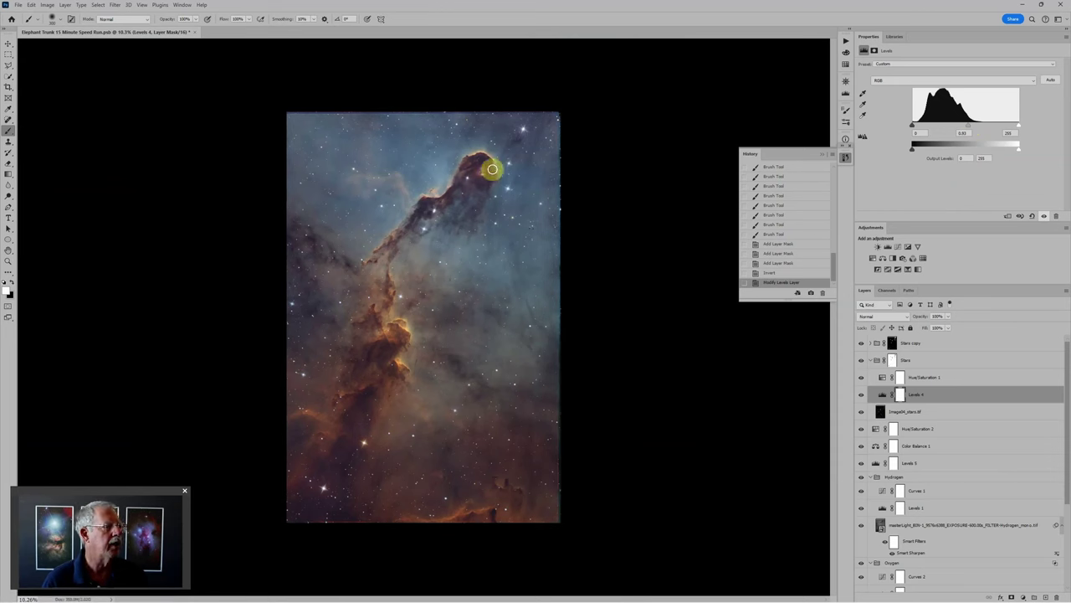
Toggle the Stars copy mask off and on to compare, leaving it enabled
shift+click(892, 343)
shift+click(892, 344)
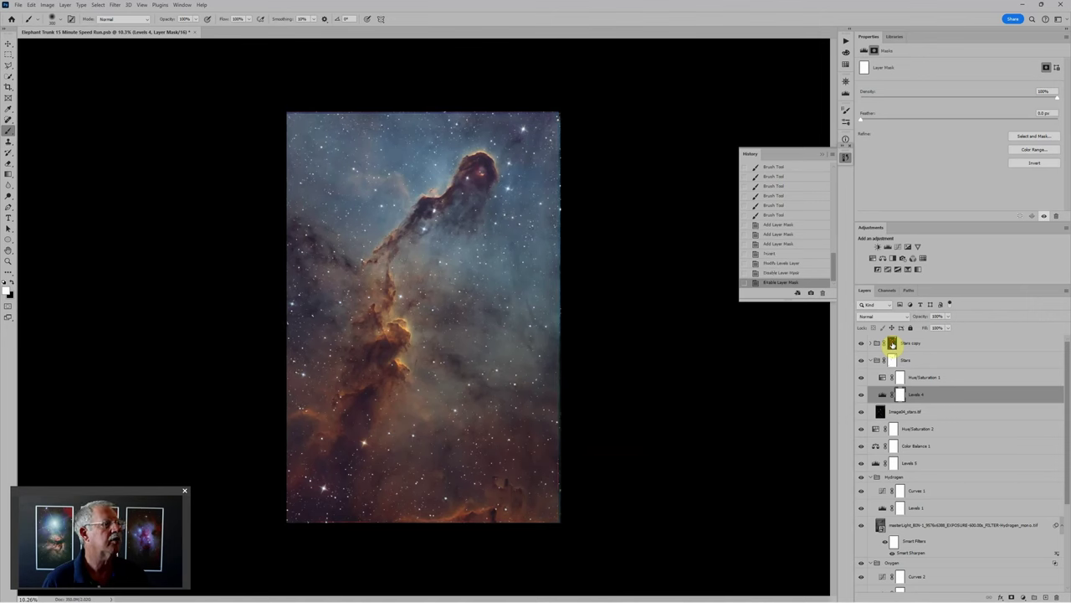
shift+click(892, 343)
shift+click(892, 343)
shift+click(892, 343)
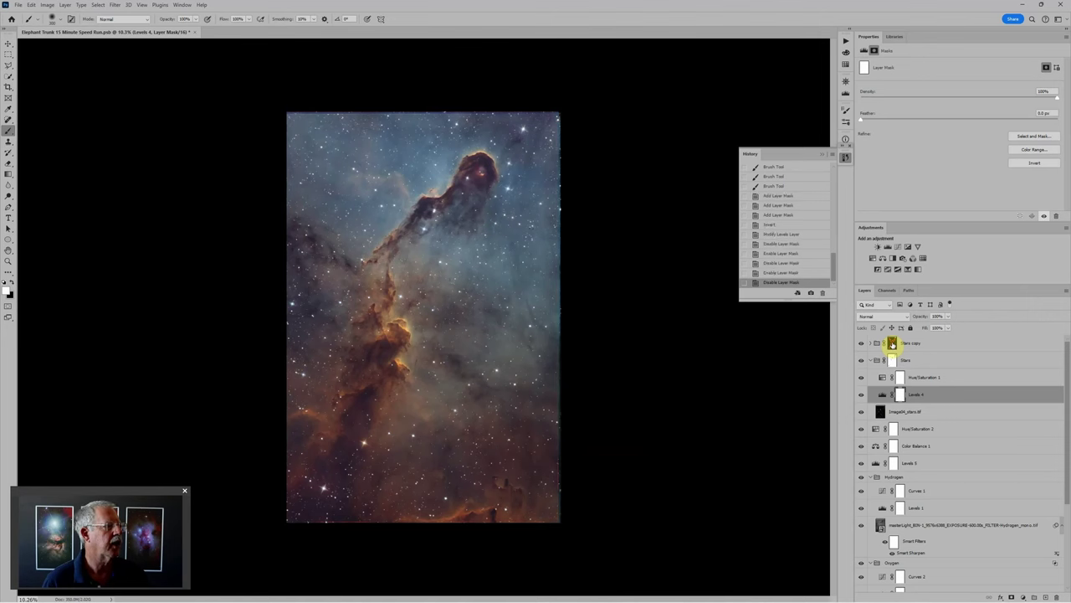
shift+click(892, 343)
shift+click(892, 343)
shift+click(892, 343)
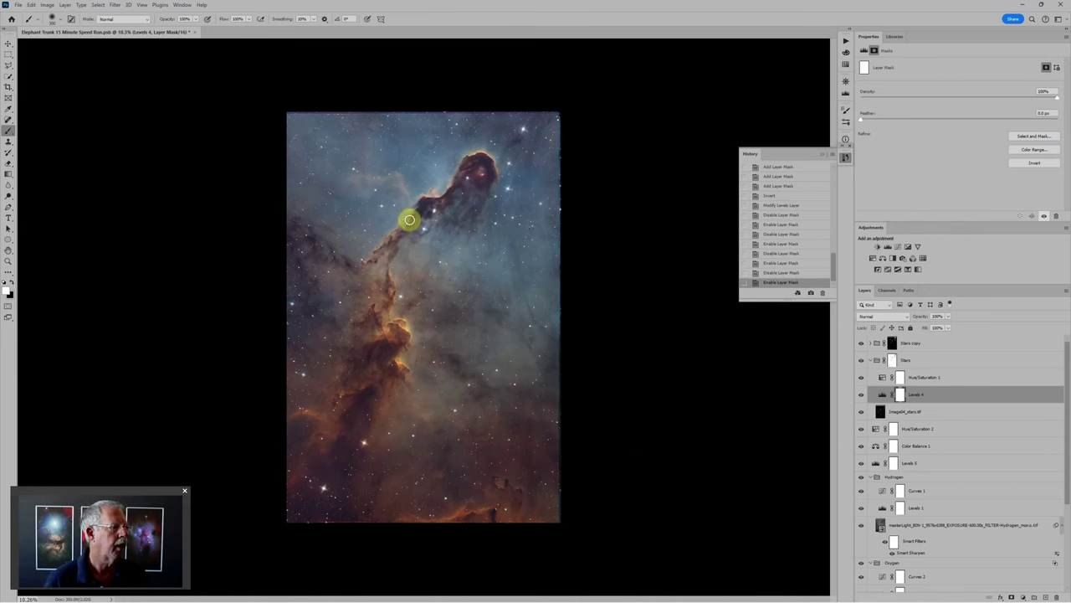
Raise Hue/Saturation 2 saturation from +17 to +23 and shift Color Balance 1 midtones slightly away from blue
click(874, 430)
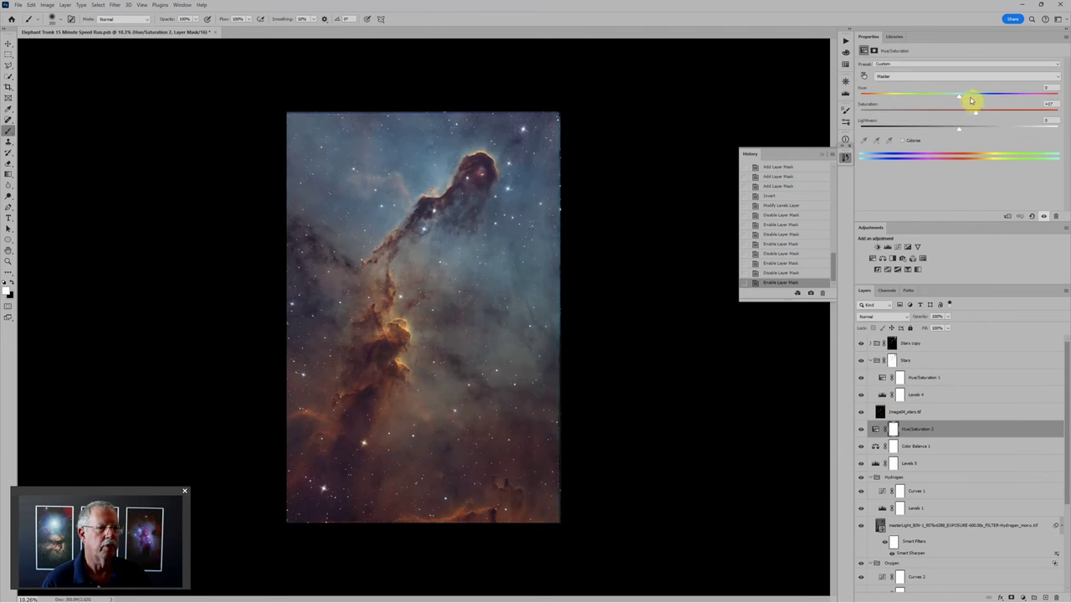
drag(976, 116, 979, 113)
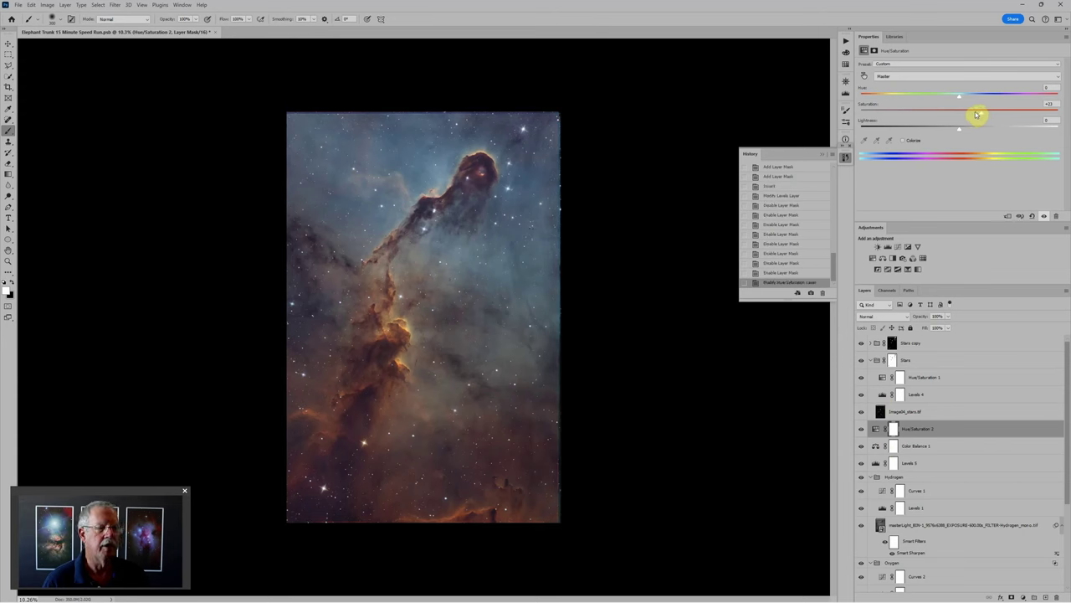
drag(869, 447, 888, 358)
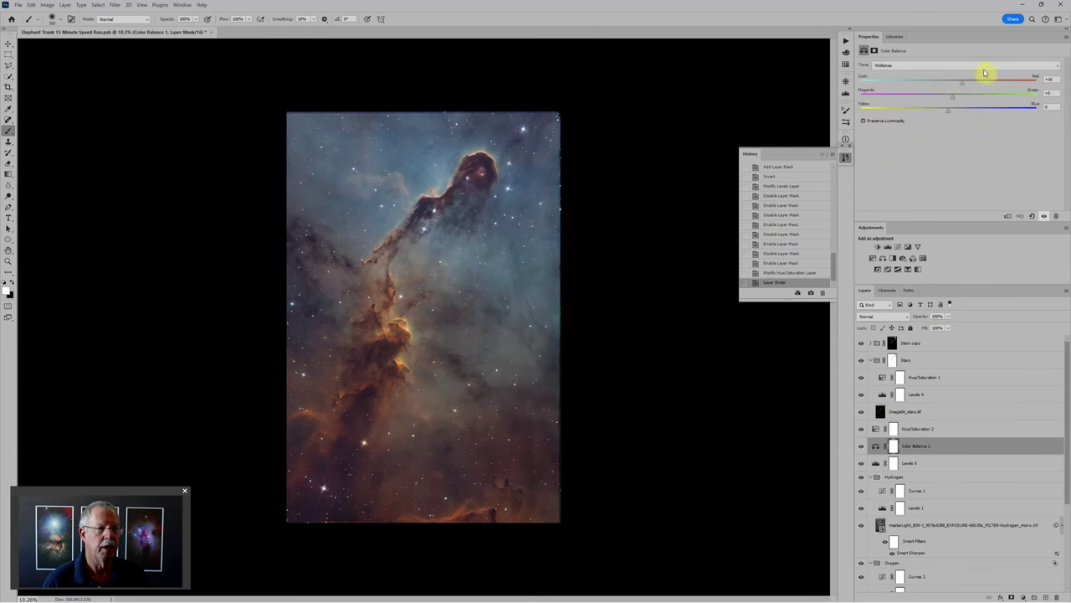
drag(956, 113, 953, 110)
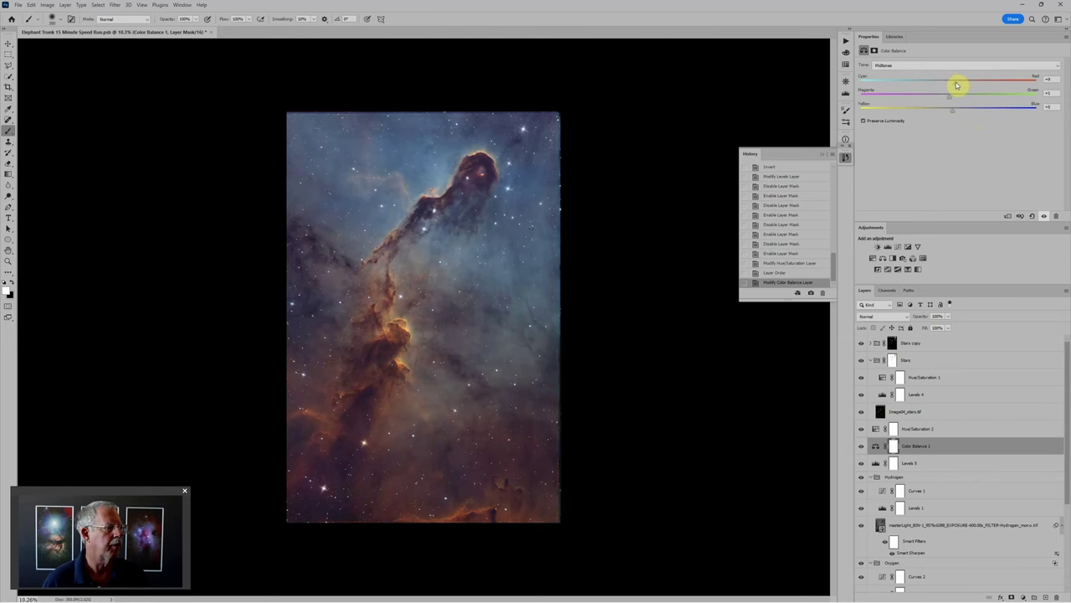
scroll(590, 251, down, 2)
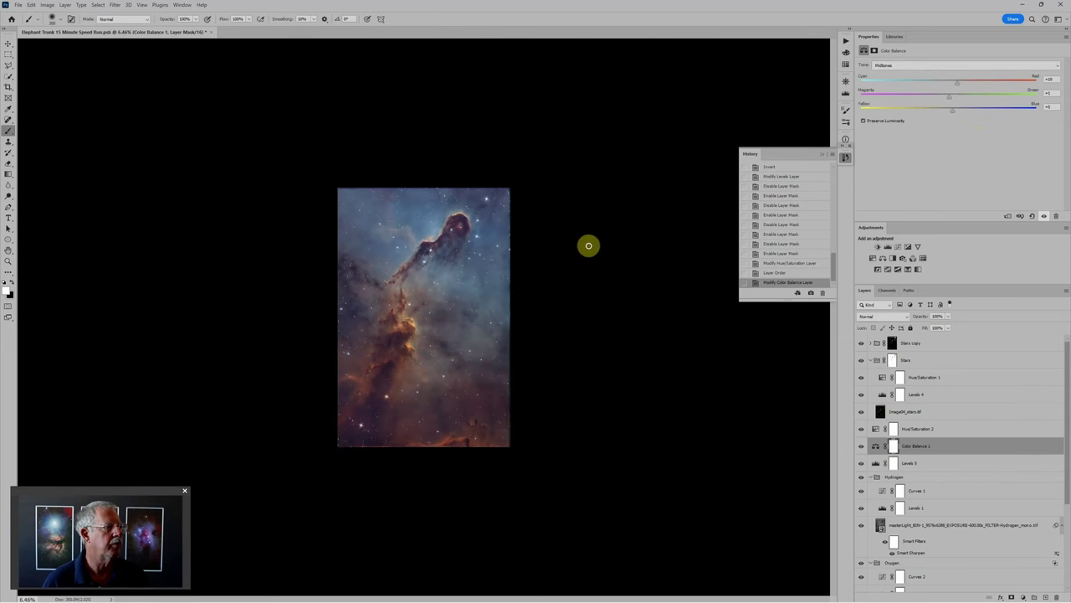
scroll(590, 247, up, 1)
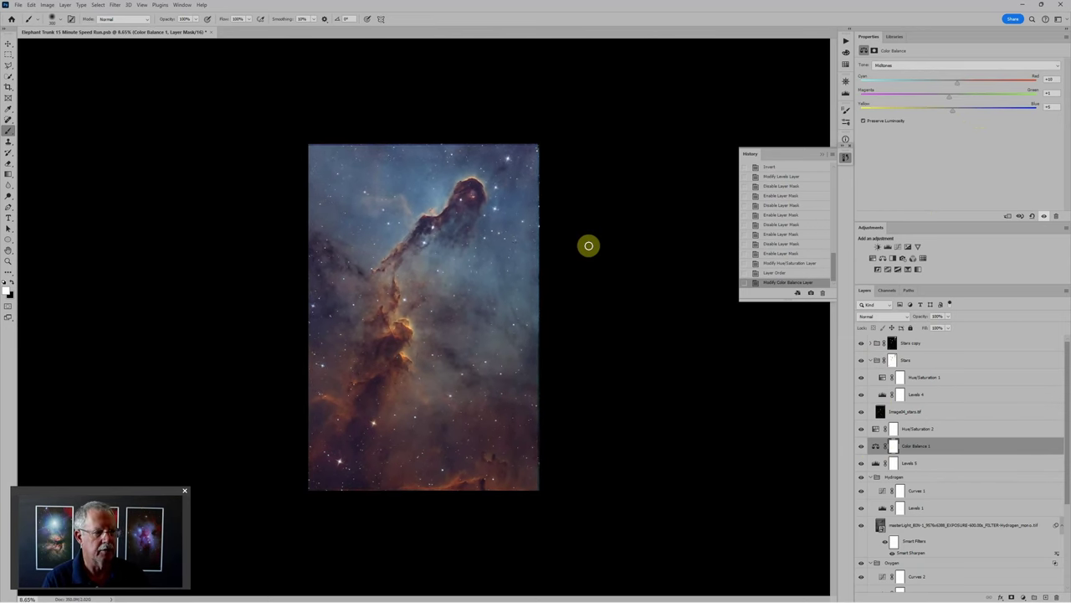